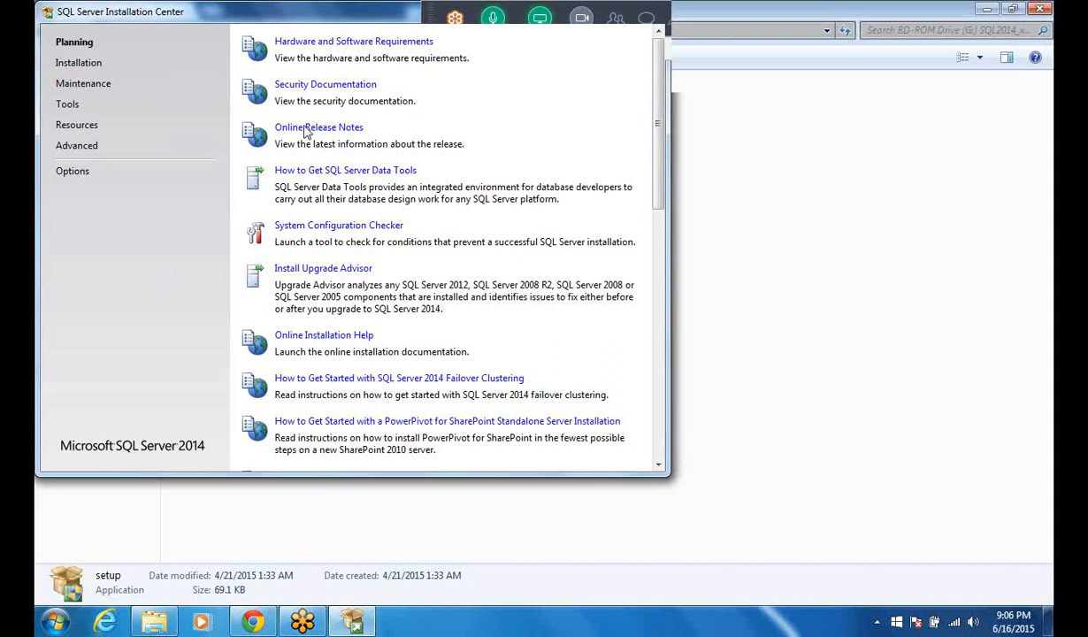
Step: Start a new SQL Server stand-alone installation from the Installation Center
left_click(80, 63)
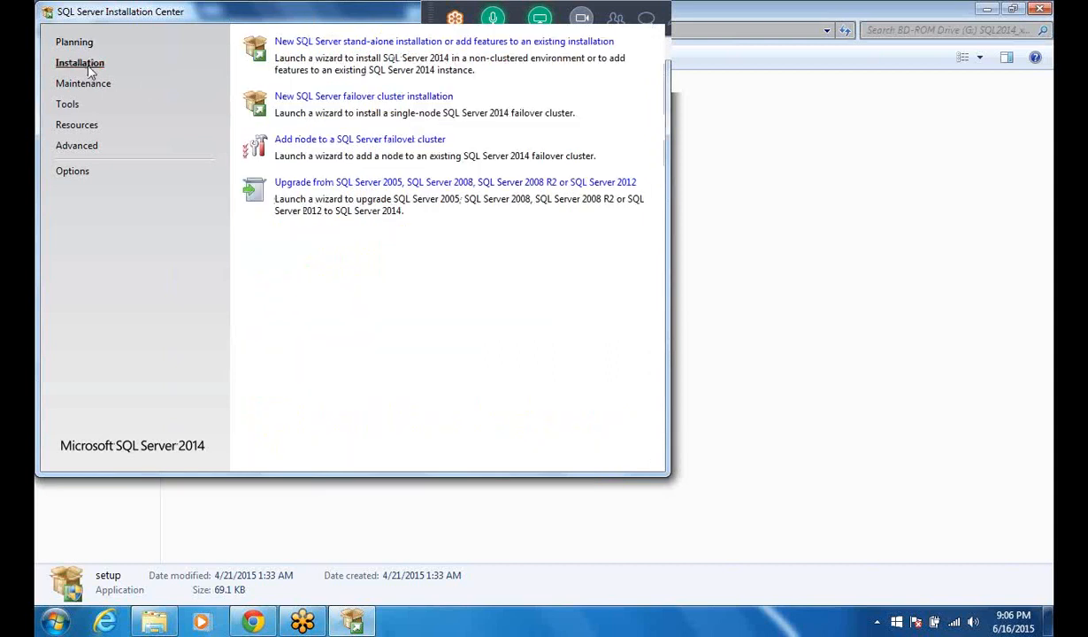
left_click_drag(255, 24, 338, 87)
left_click(365, 98)
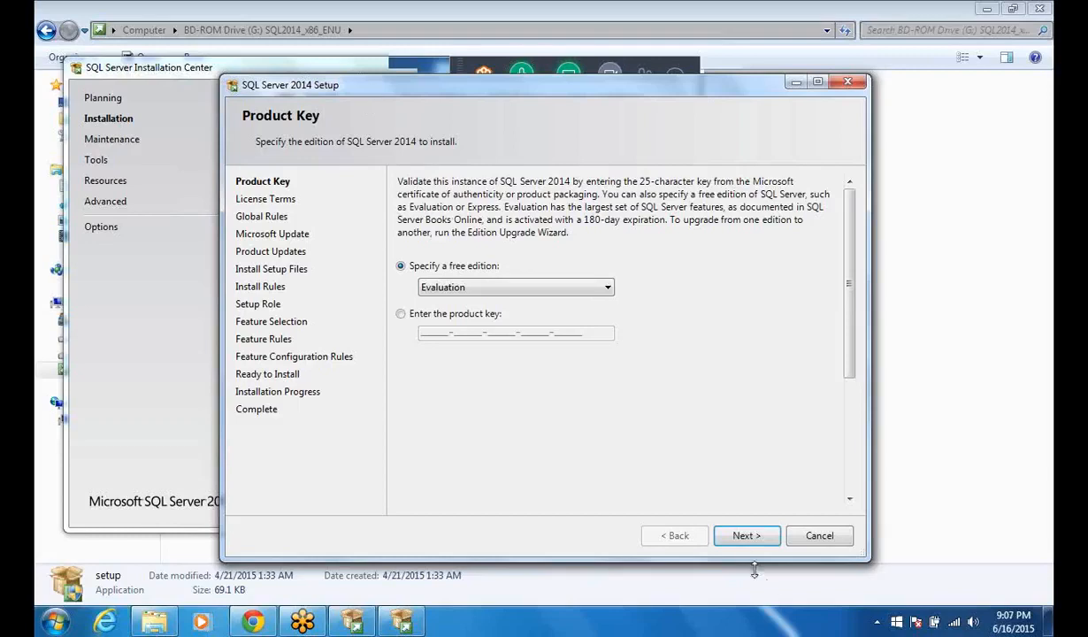
Step: Keep the free Evaluation edition and accept the license terms, leaving the Customer Experience Improvement Program off
left_click(744, 537)
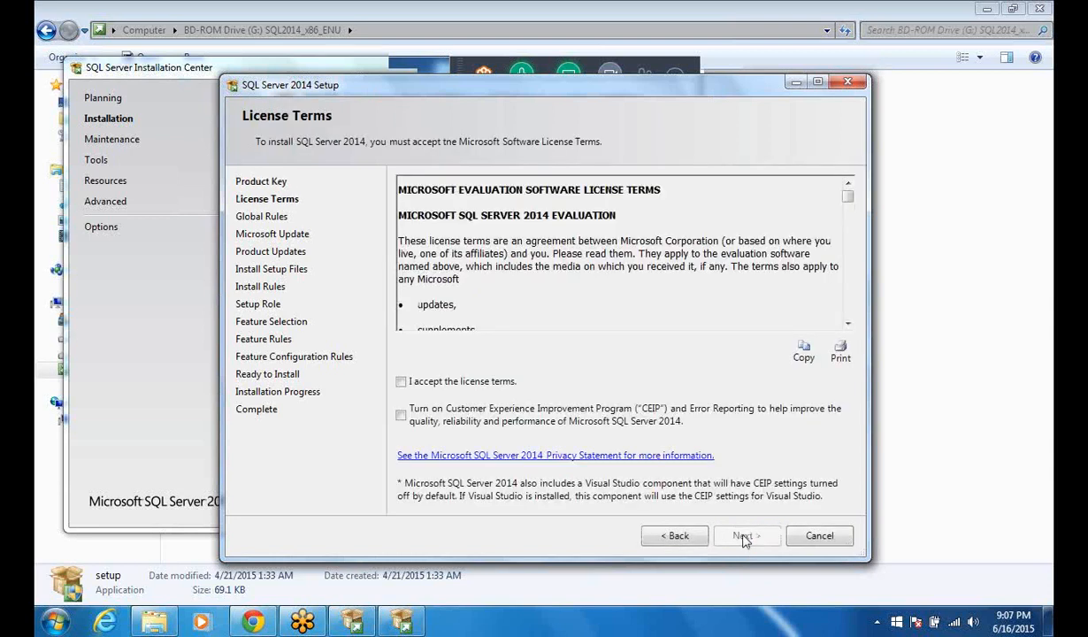
left_click(401, 382)
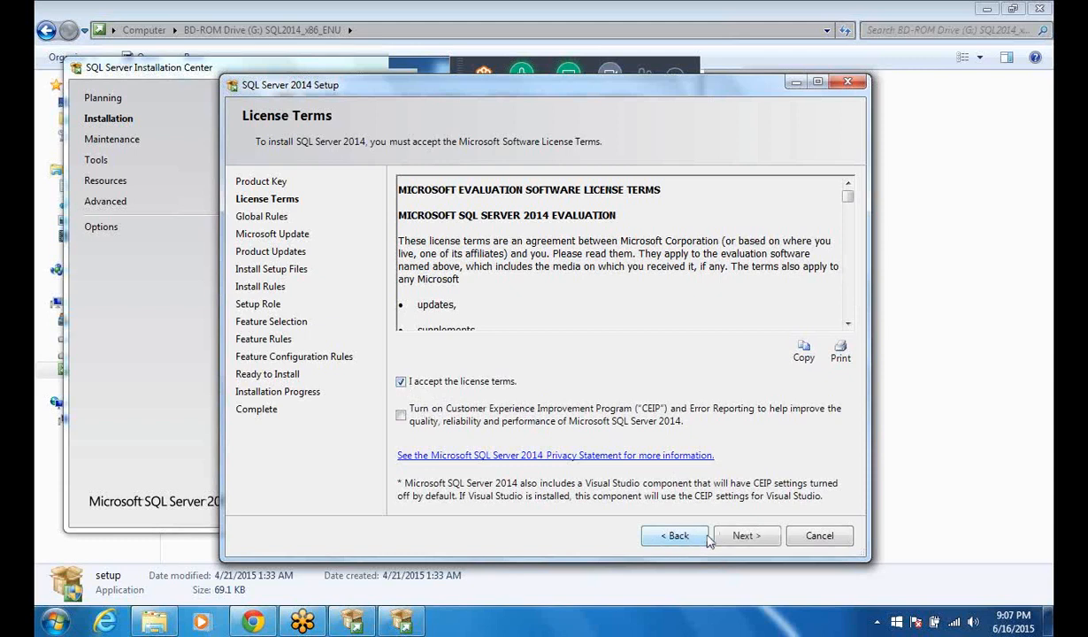
left_click(743, 537)
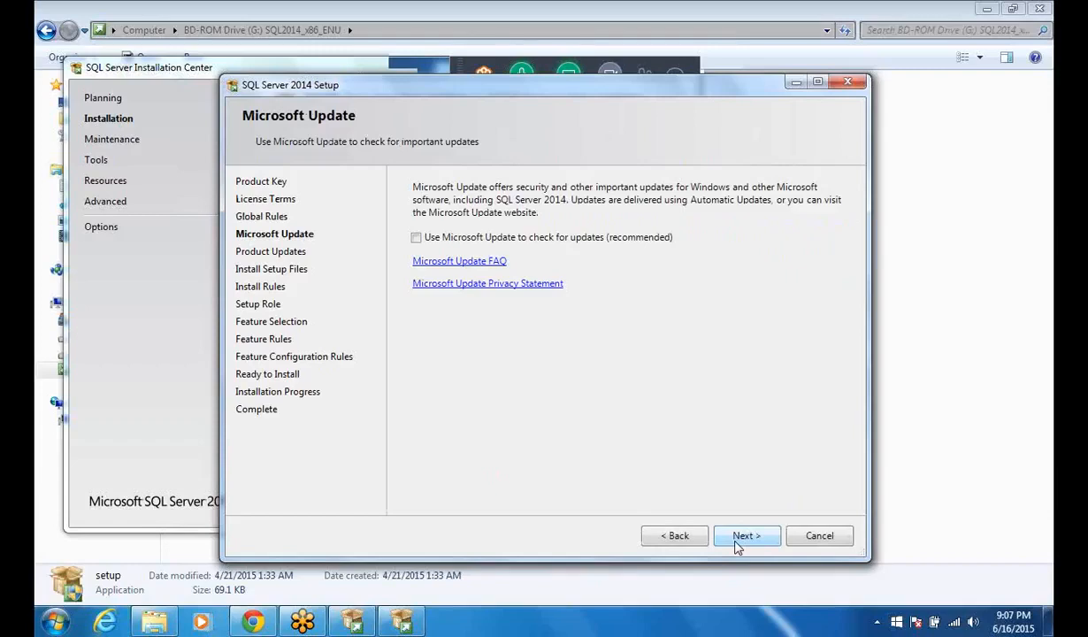
Step: Continue through setup without Microsoft Update checks, keeping the SQL Server Feature Installation role
left_click(738, 539)
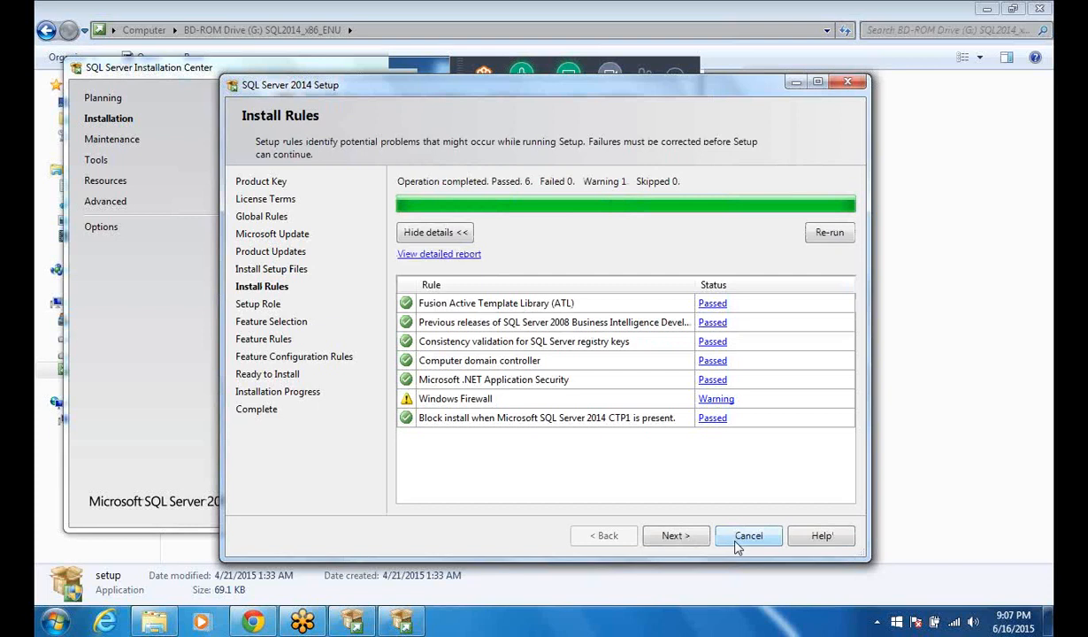
left_click(684, 539)
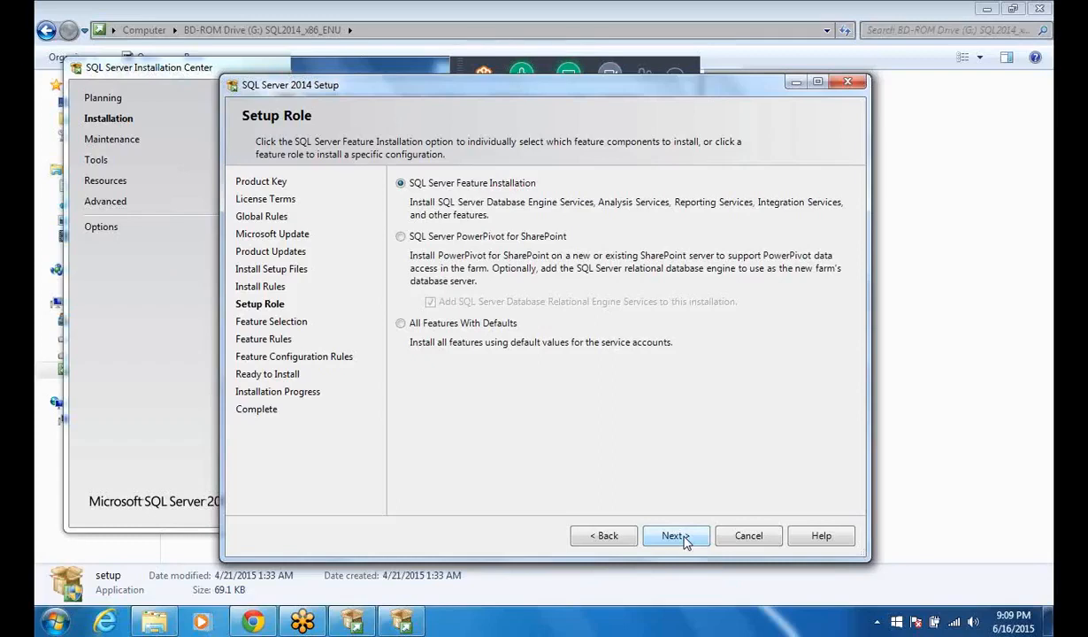
left_click(685, 541)
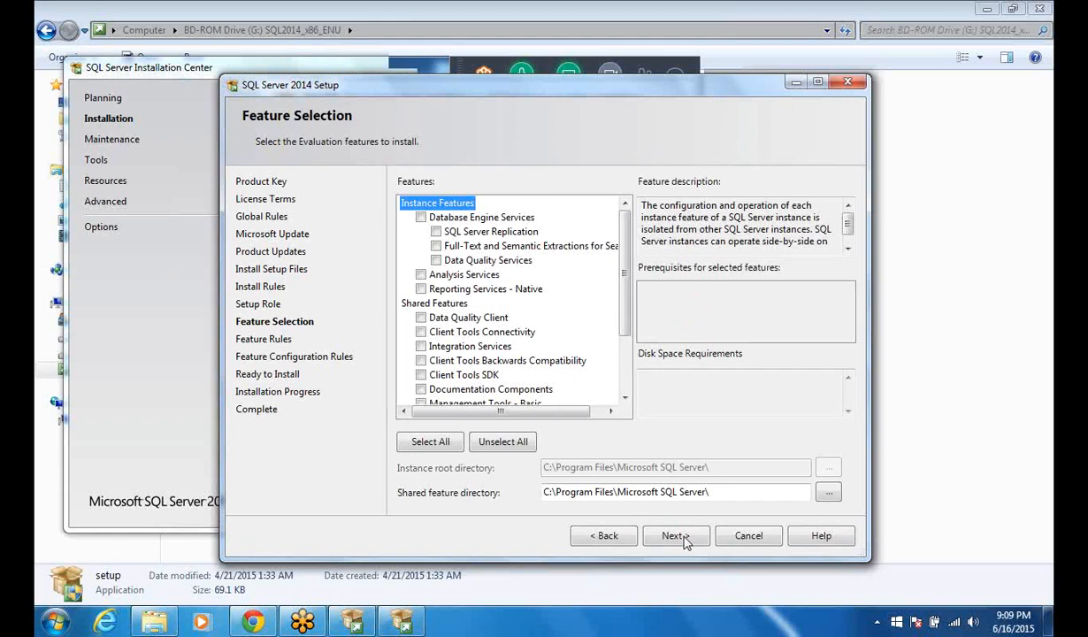
Step: Select all features for installation, keep the default directories and continue to the instance configuration
left_click(437, 449)
left_click(433, 443)
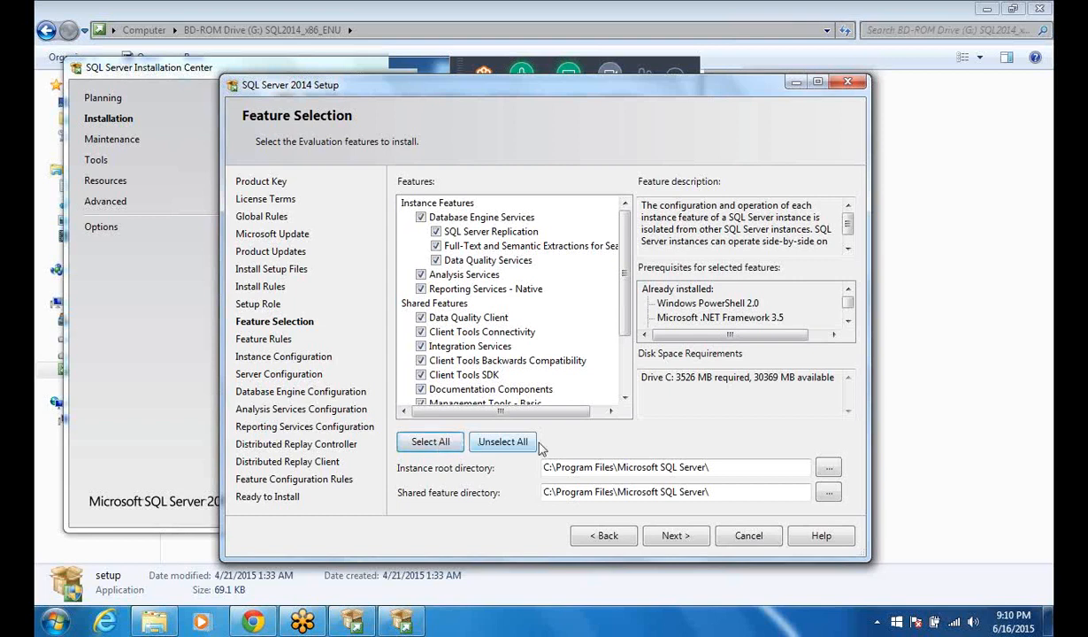
left_click(684, 534)
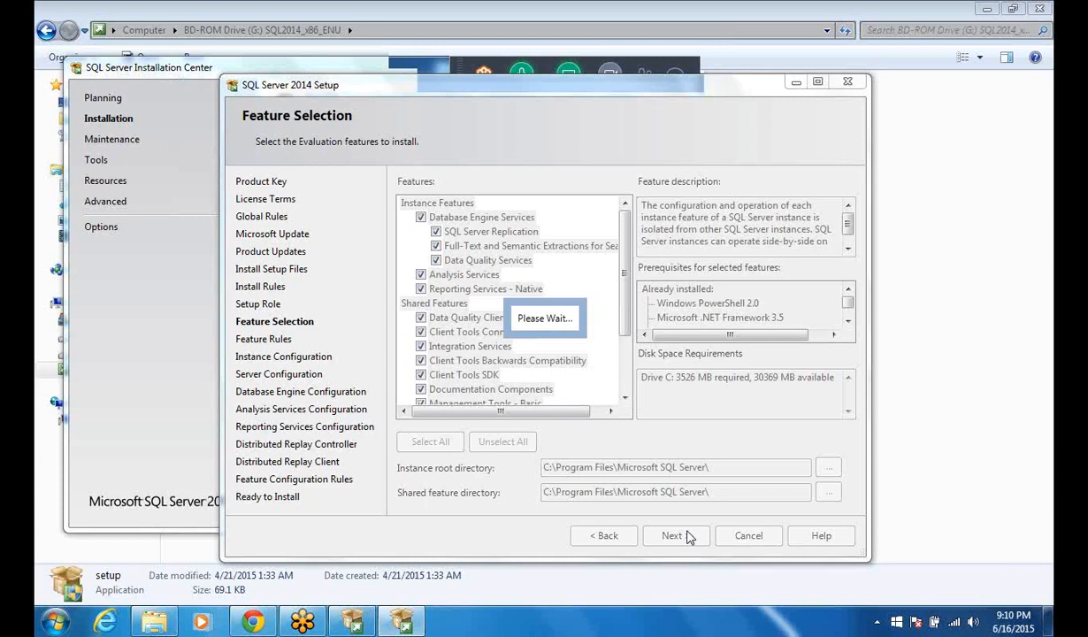
left_click(673, 535)
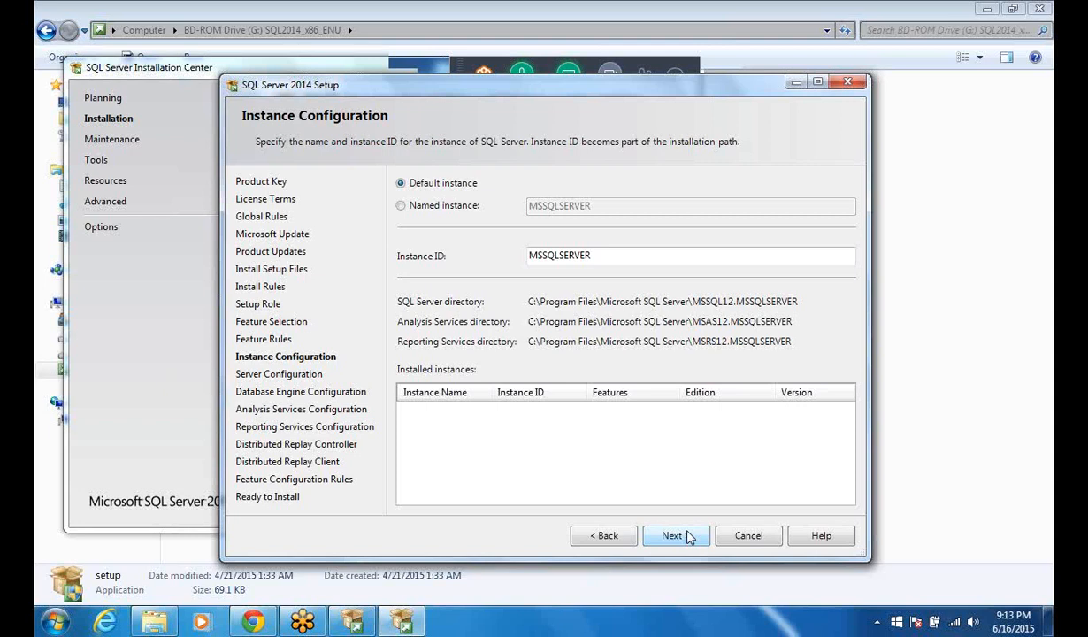
Step: Keep the default instance MSSQLSERVER, review the collation and service account settings, and accept them as they are
left_click(689, 536)
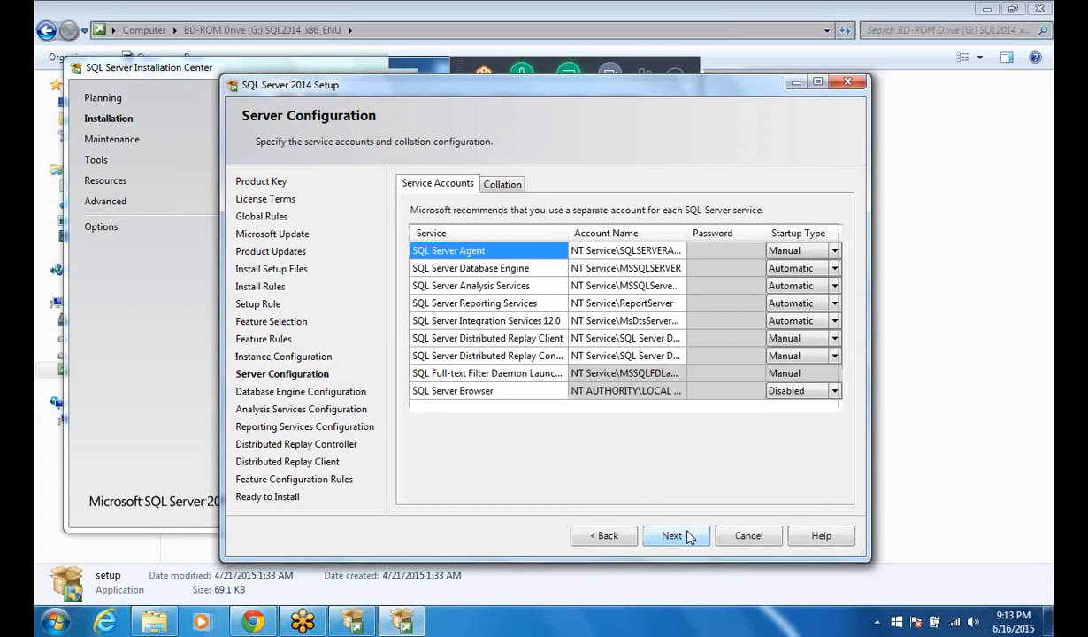
left_click(494, 189)
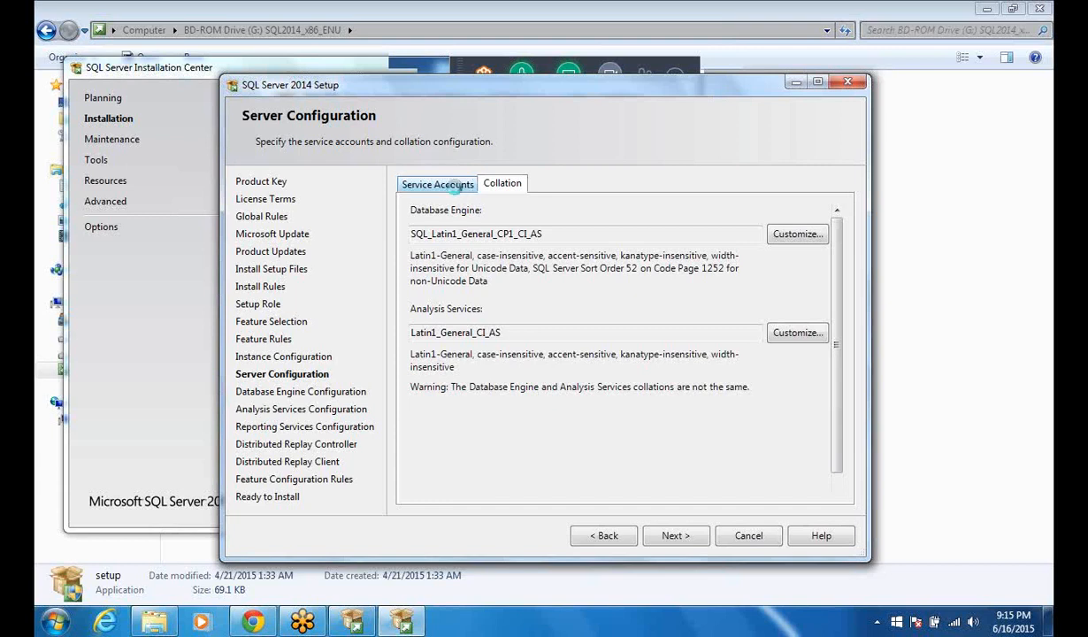
left_click(456, 189)
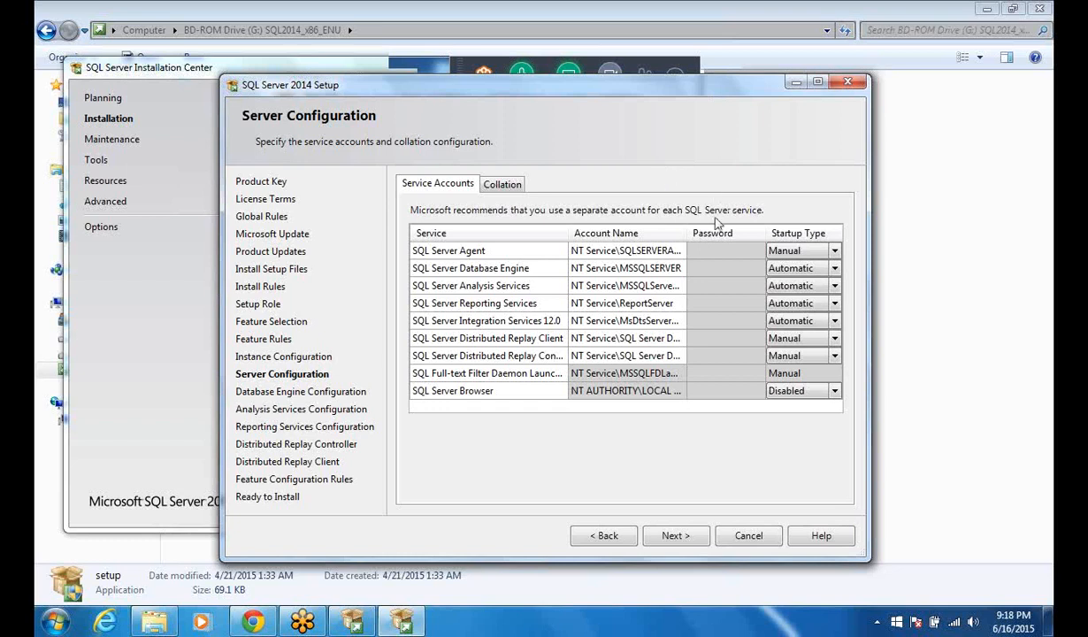
left_click(672, 535)
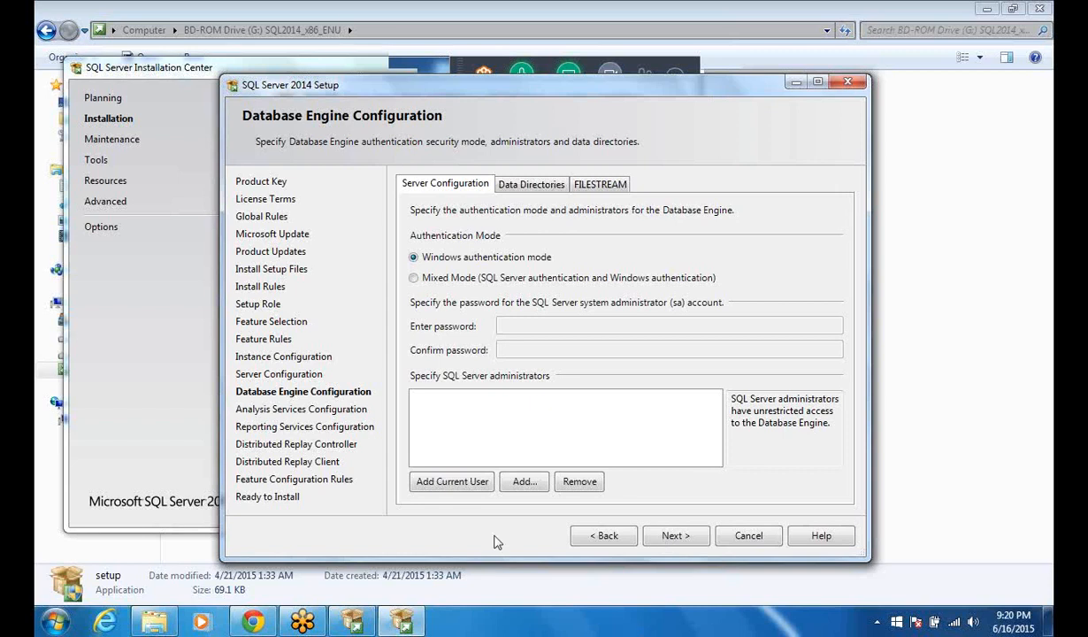
Step: Add the current user as administrator for the Database Engine in Windows authentication mode and for Analysis Services in Multidimensional and Data Mining Mode
left_click(475, 489)
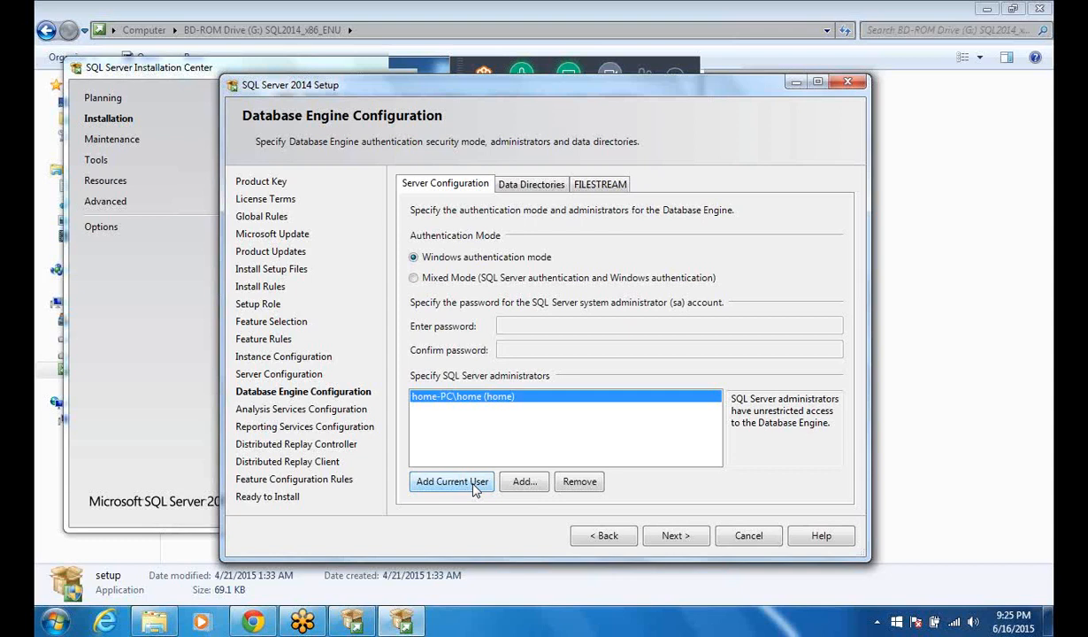
left_click(677, 536)
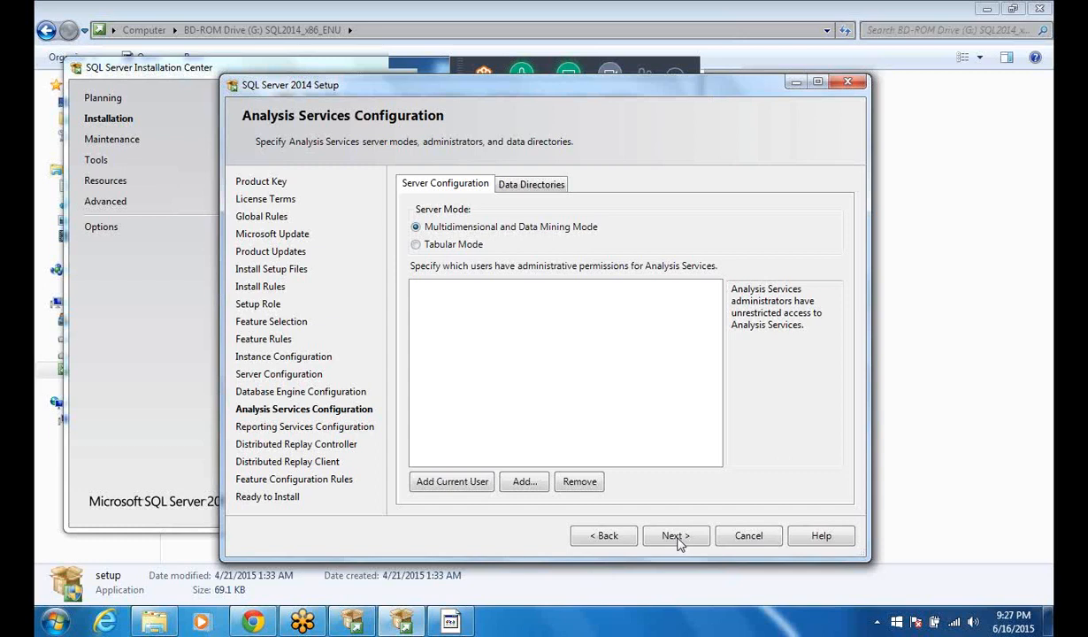
left_click(433, 488)
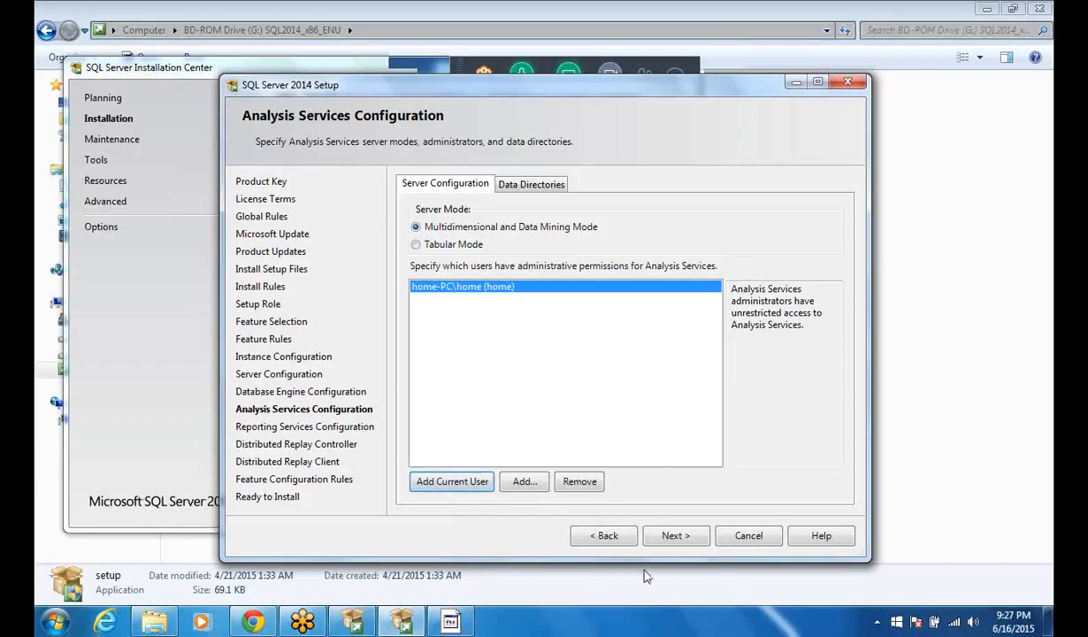
left_click(677, 536)
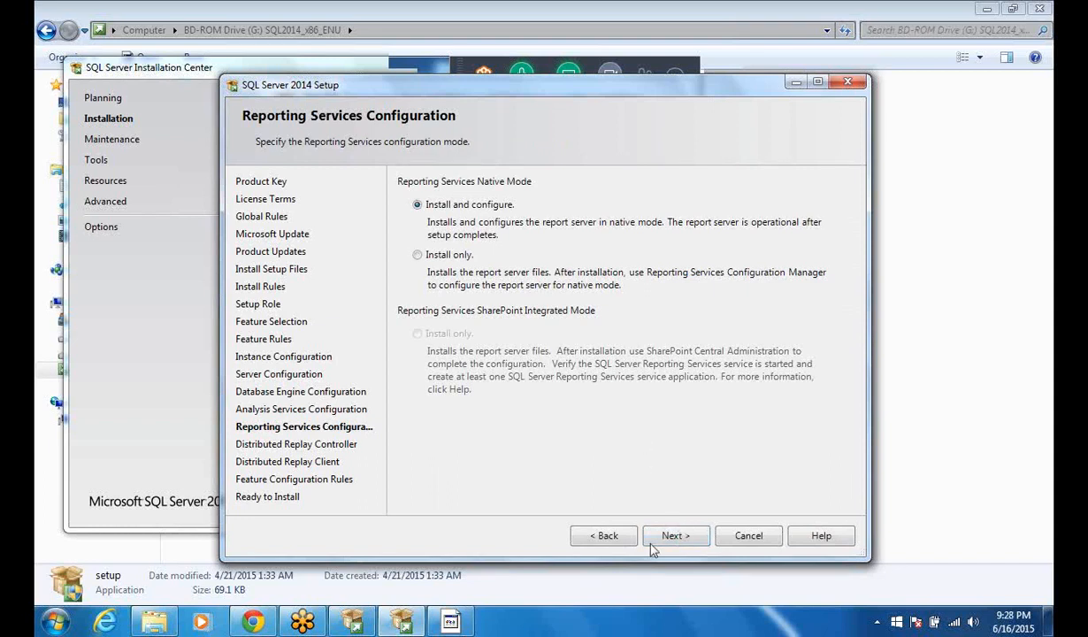
Step: Keep Install and configure for Reporting Services and give the current user permissions for the Distributed Replay Controller service
left_click(669, 539)
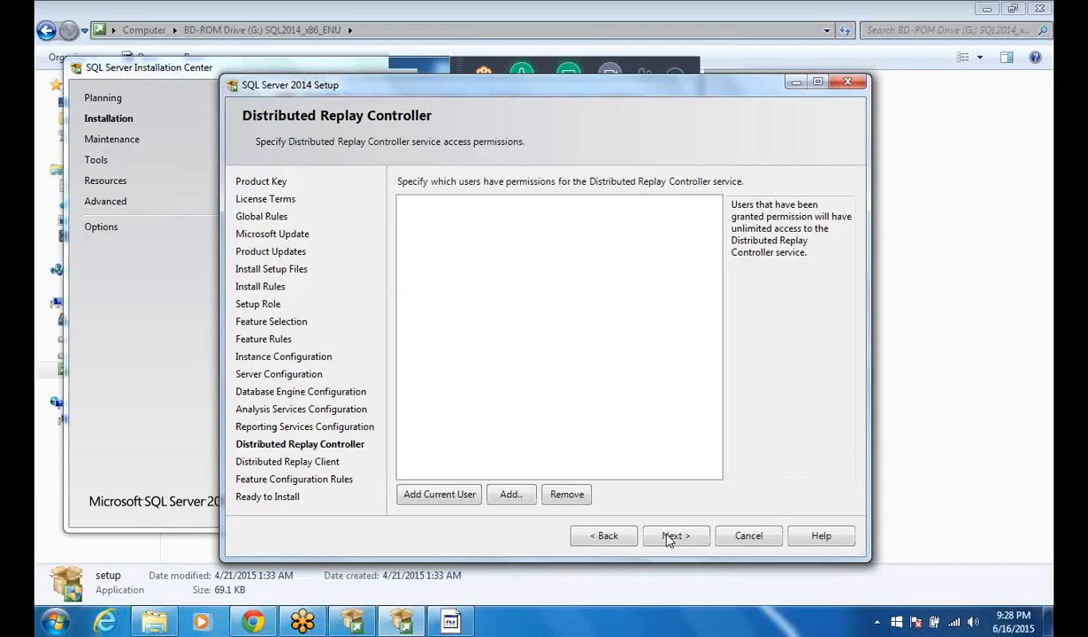
left_click(434, 496)
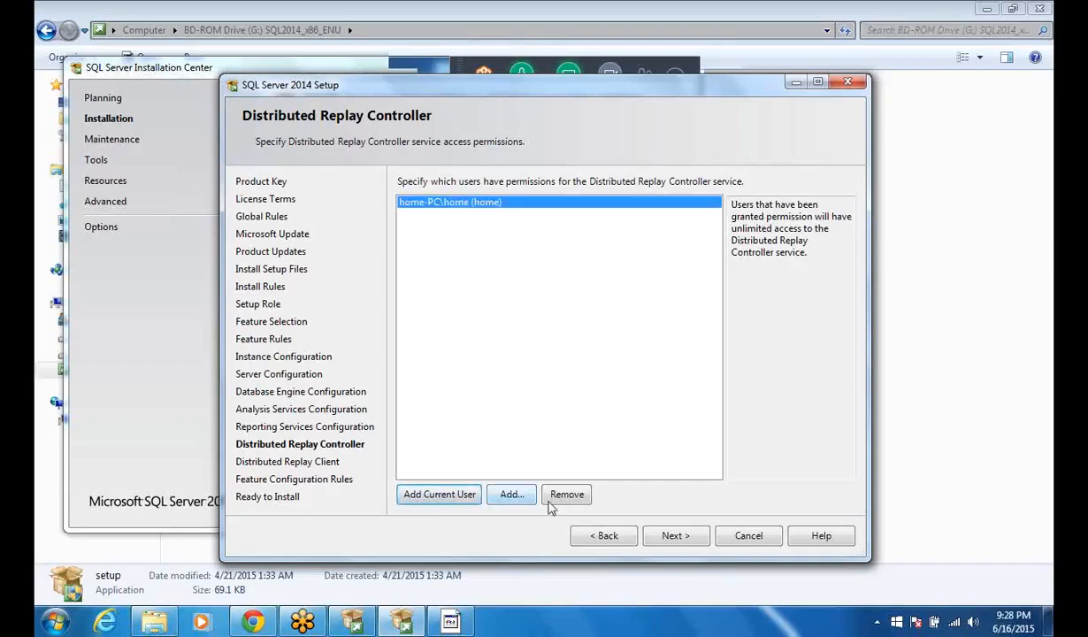
left_click(656, 543)
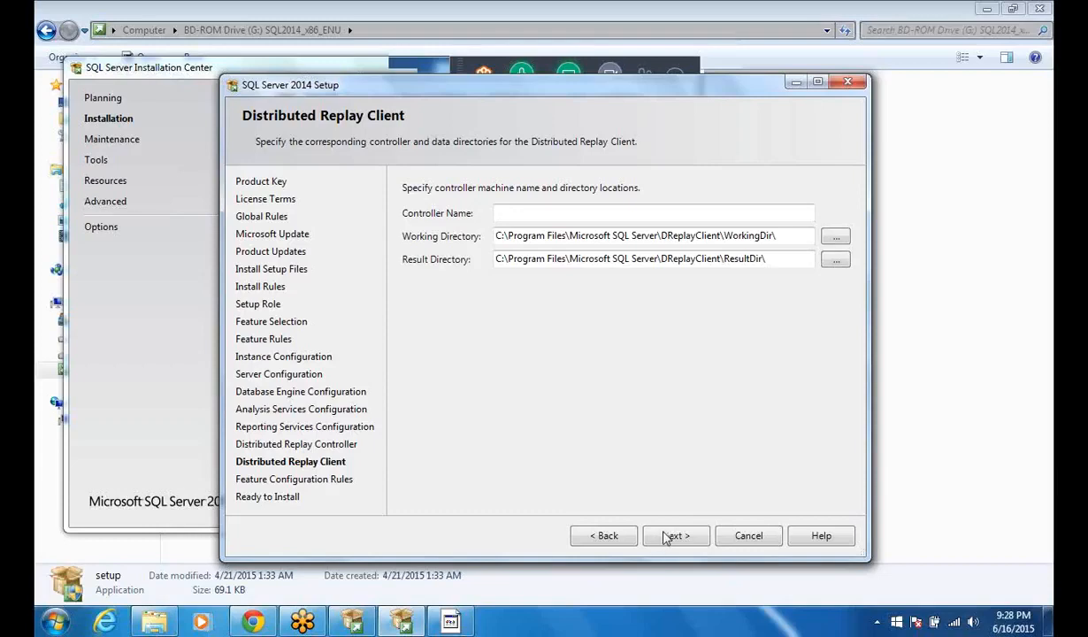
Step: Accept the default Distributed Replay Client settings without a controller name and start the SQL Server 2014 installation
left_click(666, 536)
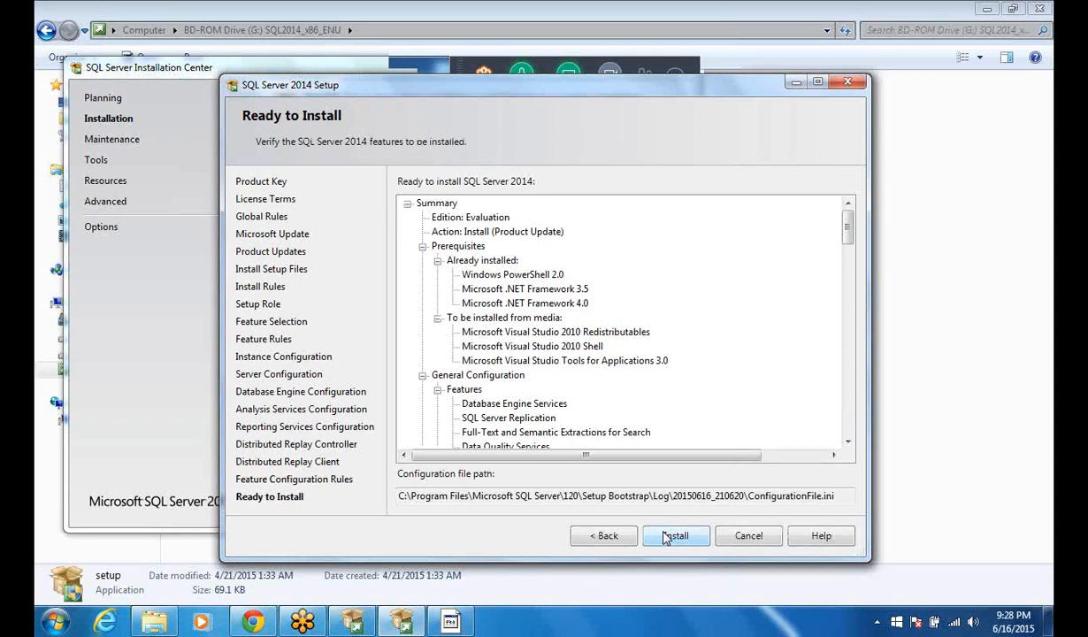
left_click(667, 537)
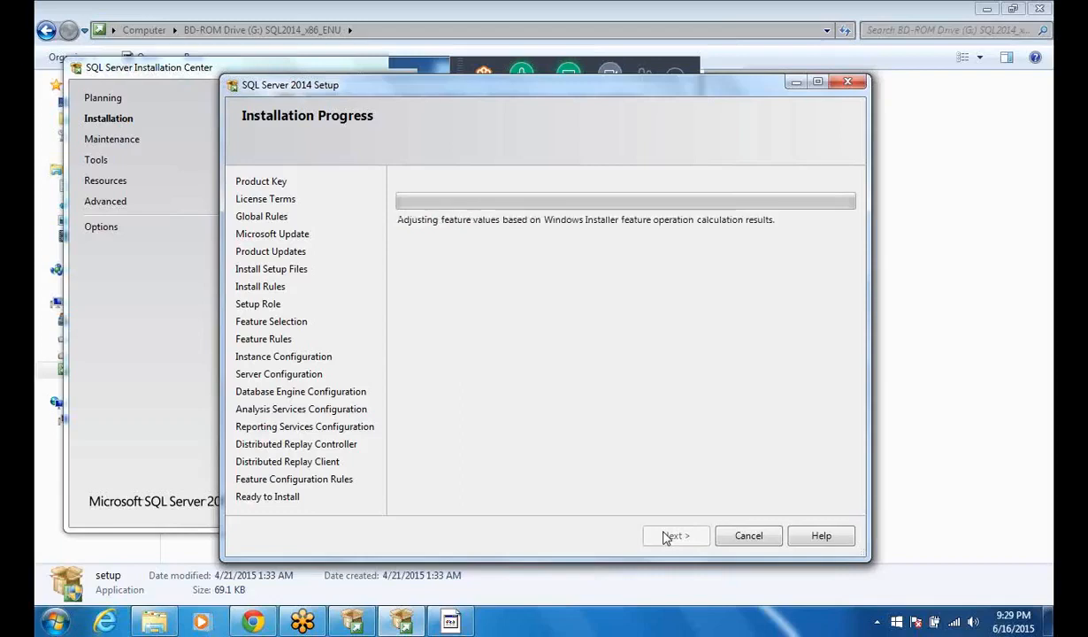
Step: Switch to a new Notepad window and place it over the setup window
key("super+r")
type("no")
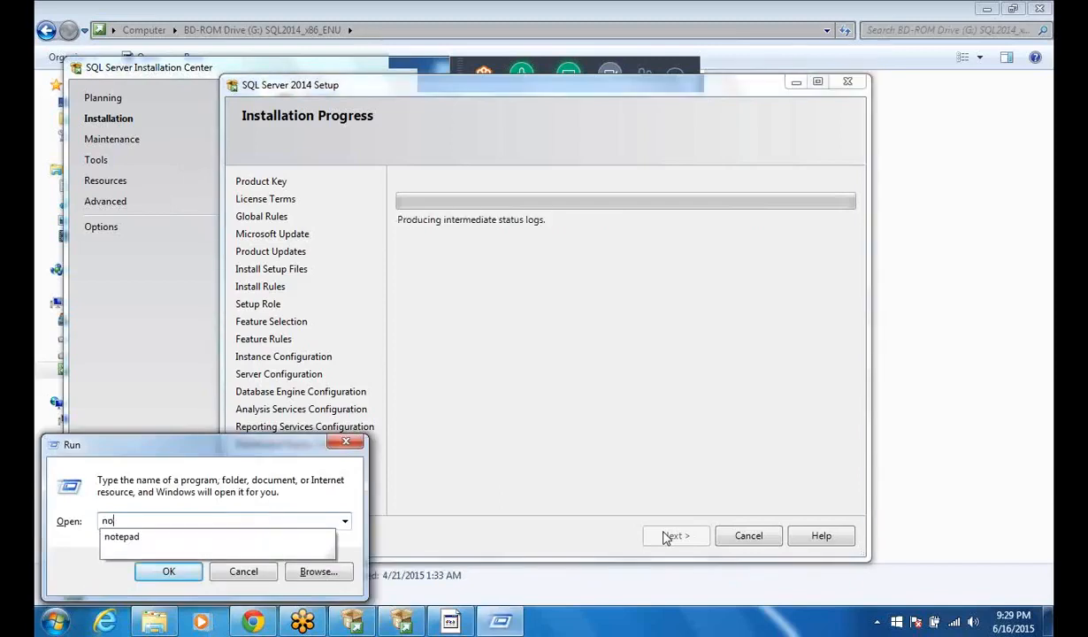
type("tepad")
key("Return")
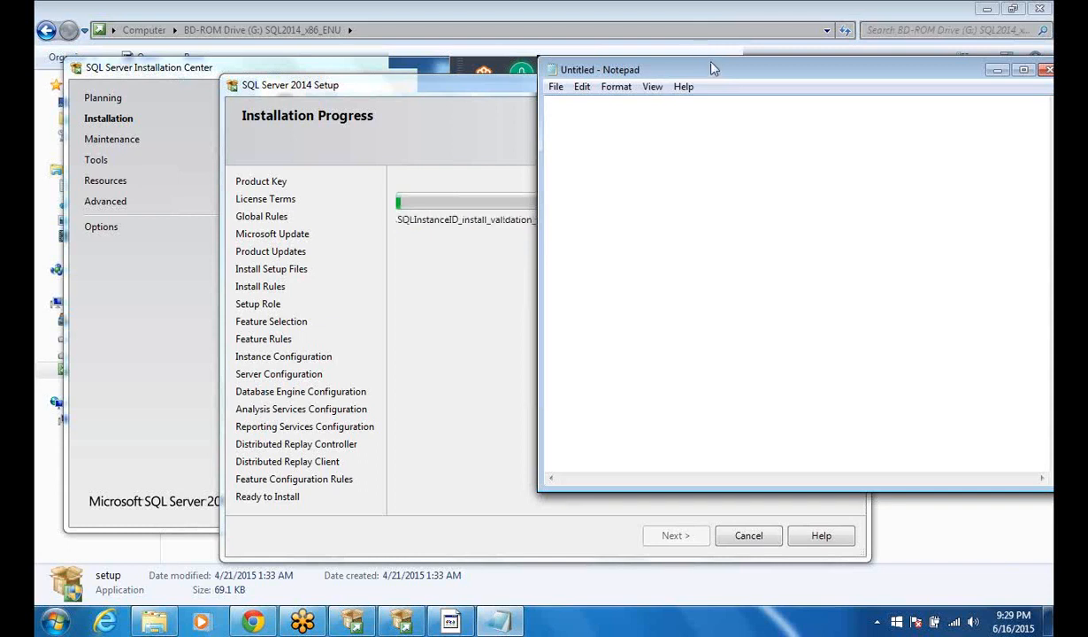
left_click_drag(710, 68, 492, 179)
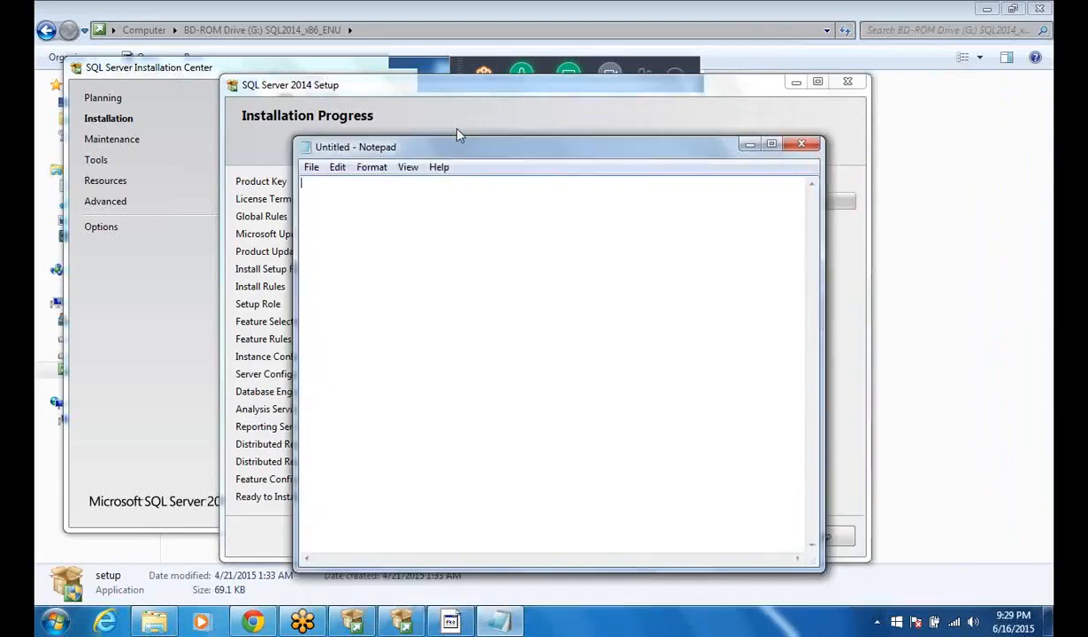
left_click_drag(457, 135, 432, 105)
Step: Set the Notepad font size to 16, keeping Lucida Console Regular
left_click(346, 137)
left_click(361, 173)
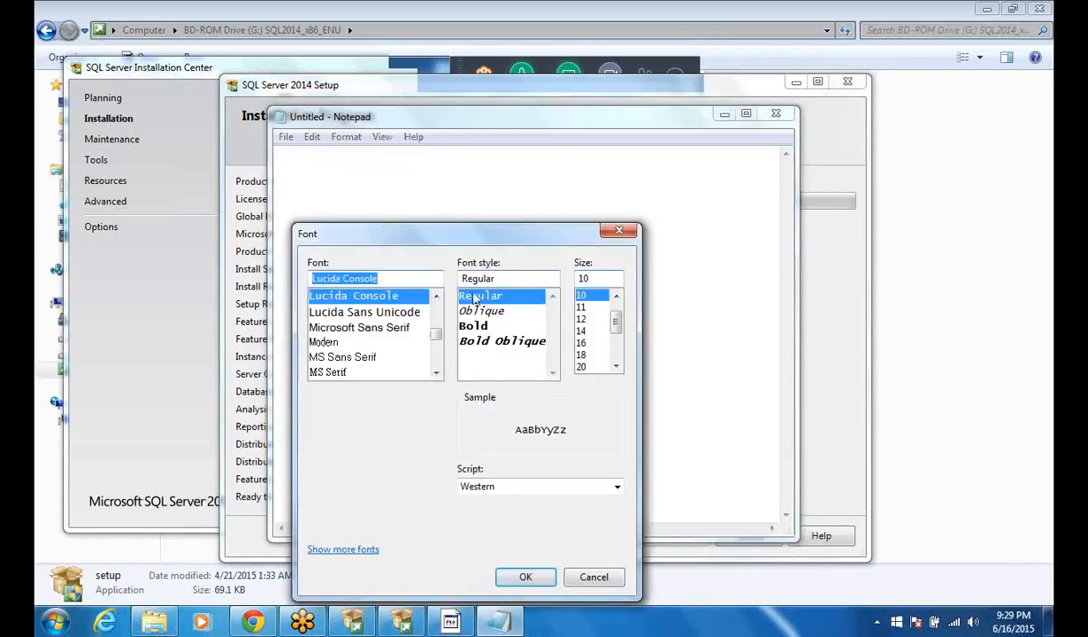
left_click(582, 343)
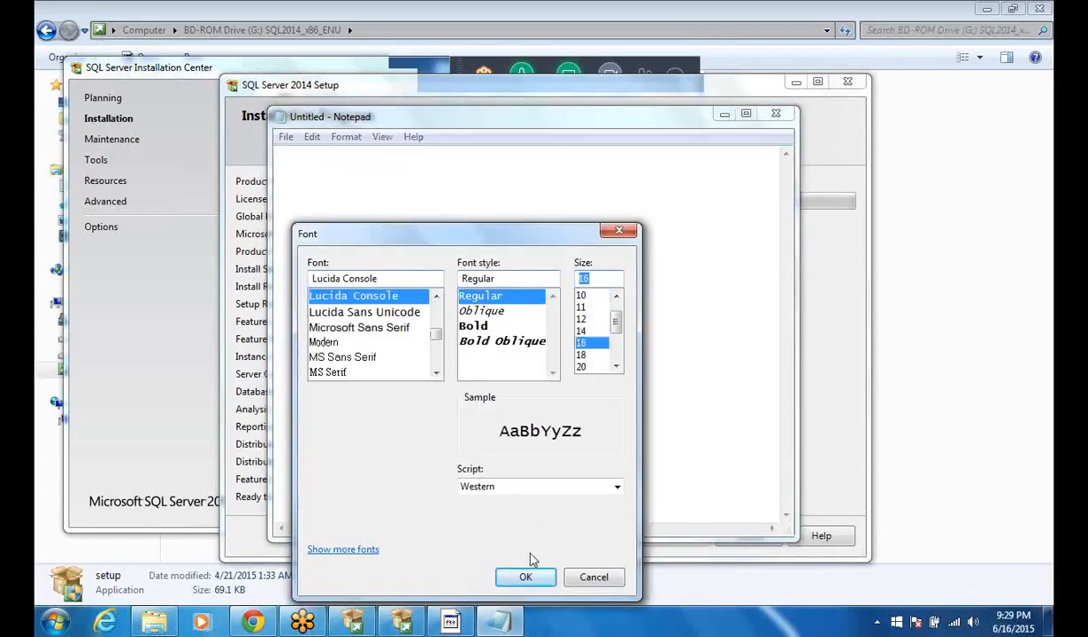
left_click(522, 580)
left_click(522, 579)
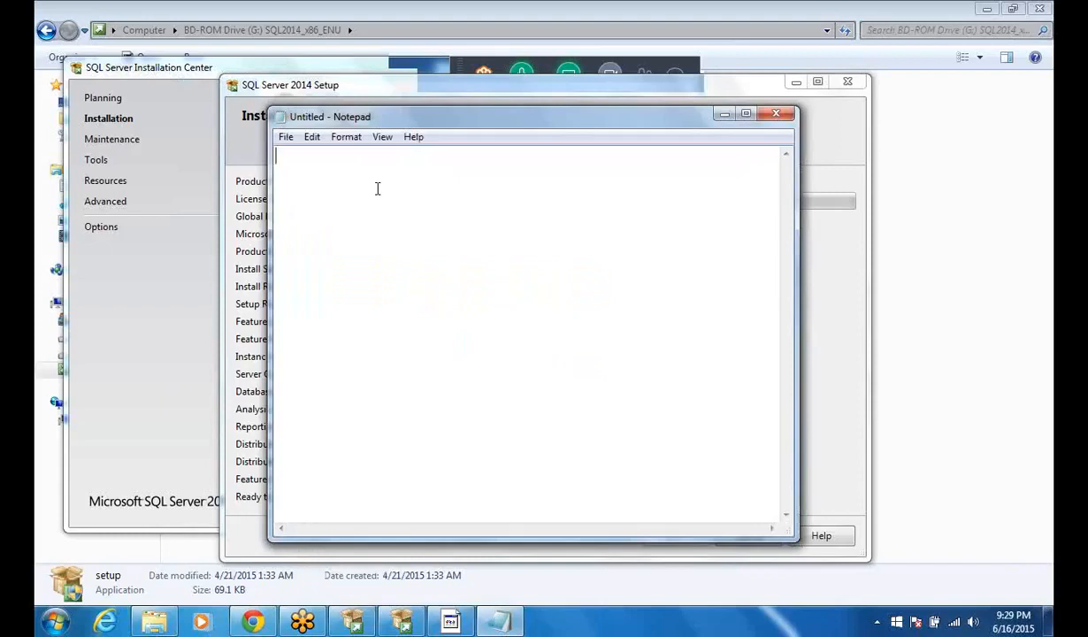
Step: Write TSQL on the first line of the blank note
type("TSQ")
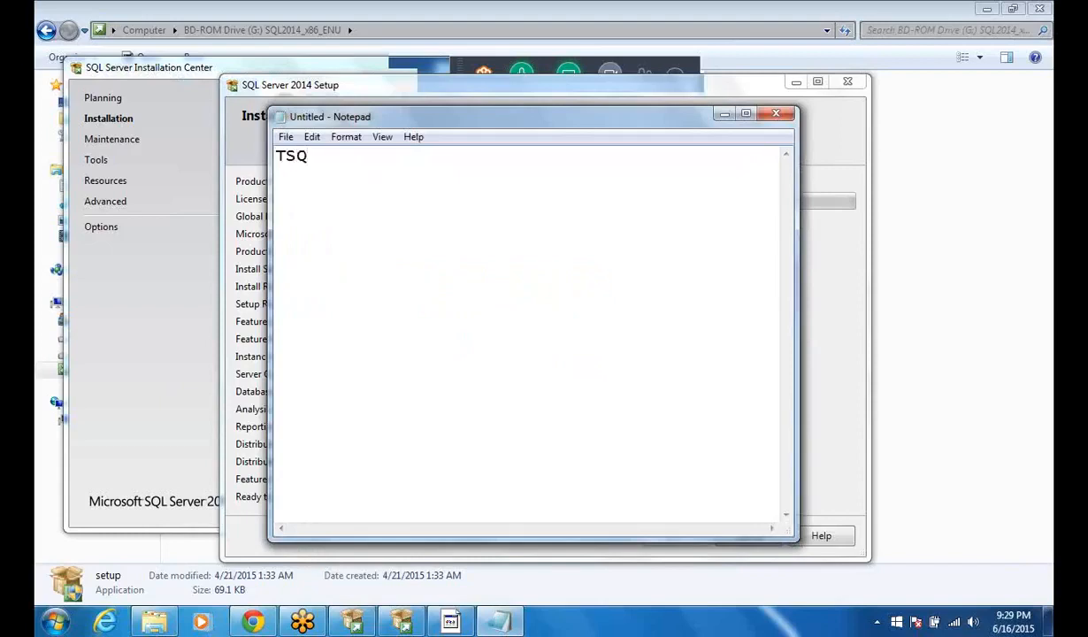
type("L")
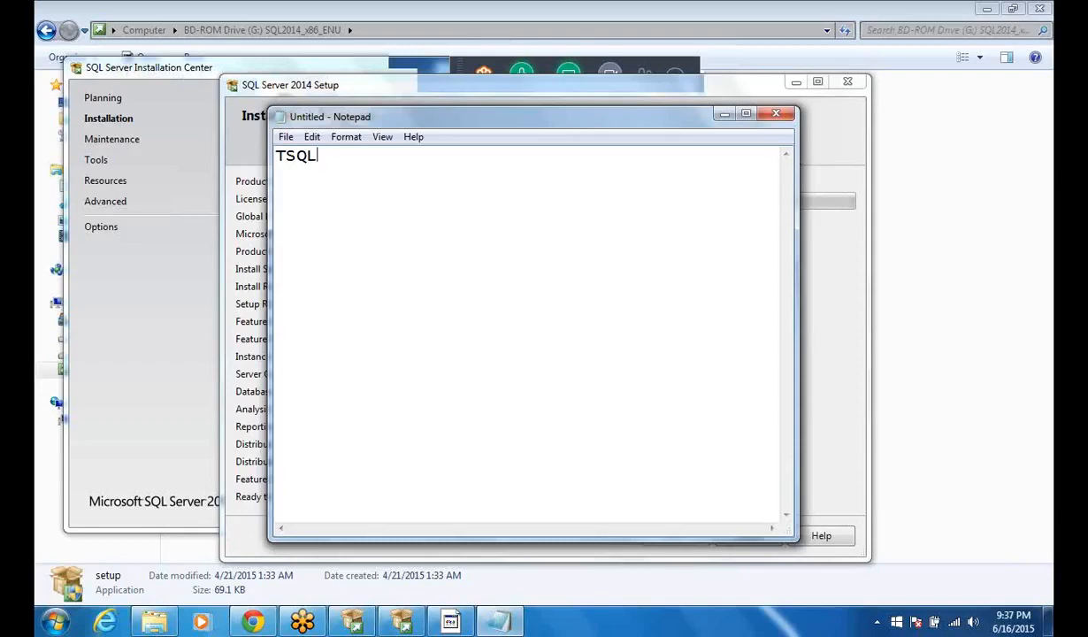
Step: Add a line "SQL-" under TSQL in the note and list "-DDL" below it
type(".")
key("Return")
type("S")
type("QL-")
key("Return")
type("-DDL")
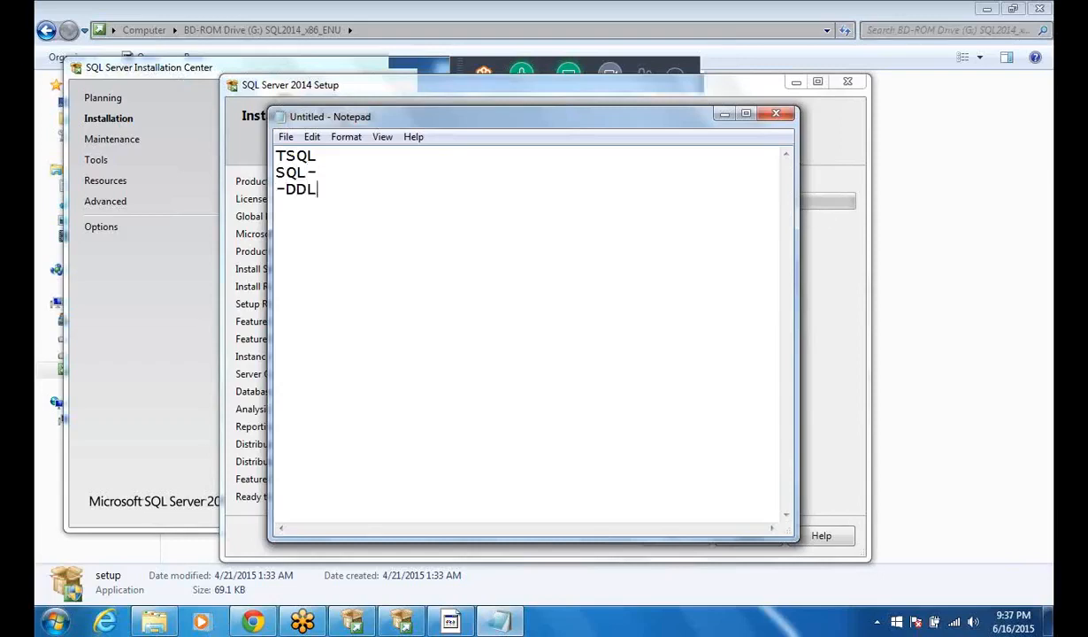
Step: Continue the SQL list in the note with the lines "-DML" and "-DQL"
key("Return")
type("-DML")
key("Return")
type("-DQL")
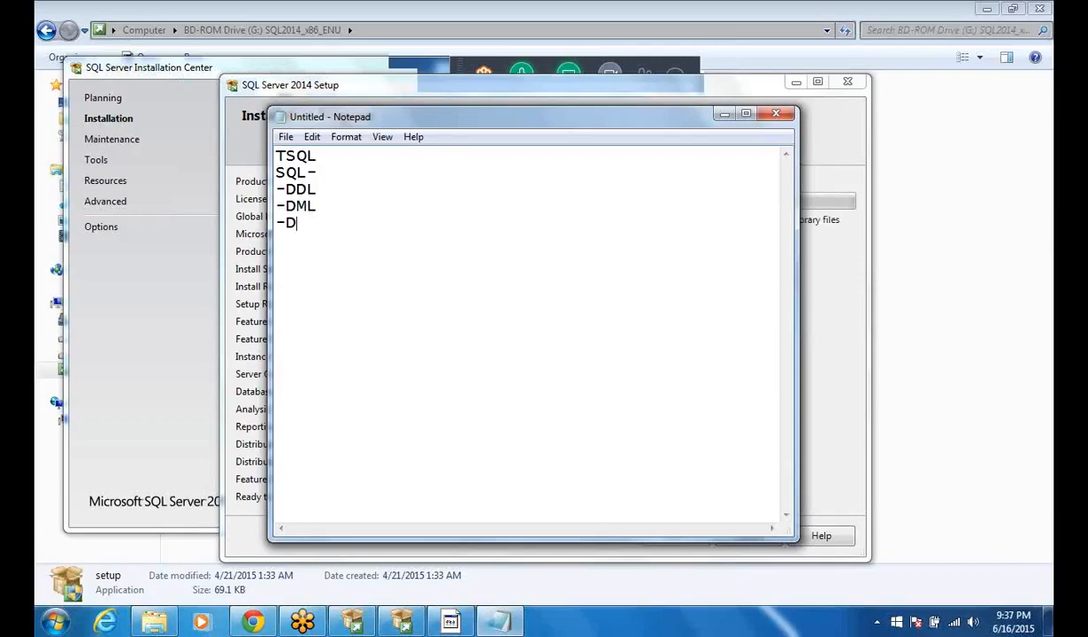
Step: Finish the SQL list with the lines "-DCL" and "-TCL"
key("Return")
type("-dc")
key("BackSpace")
key("BackSpace")
type("DC")
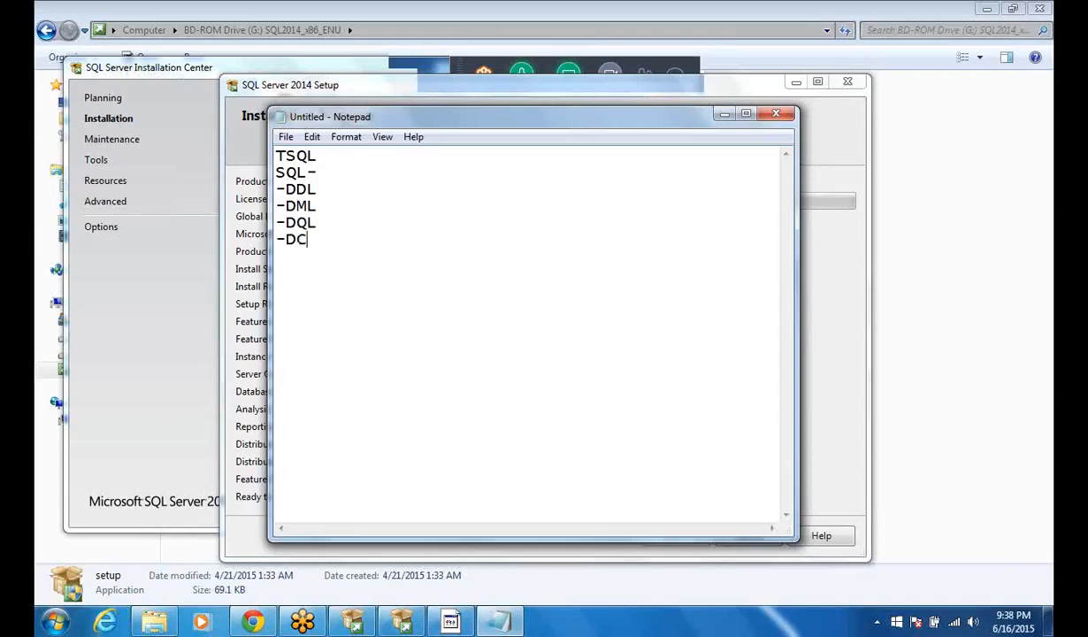
key("BackSpace")
key("BackSpace")
type("DCL")
key("Return")
type("-TCL")
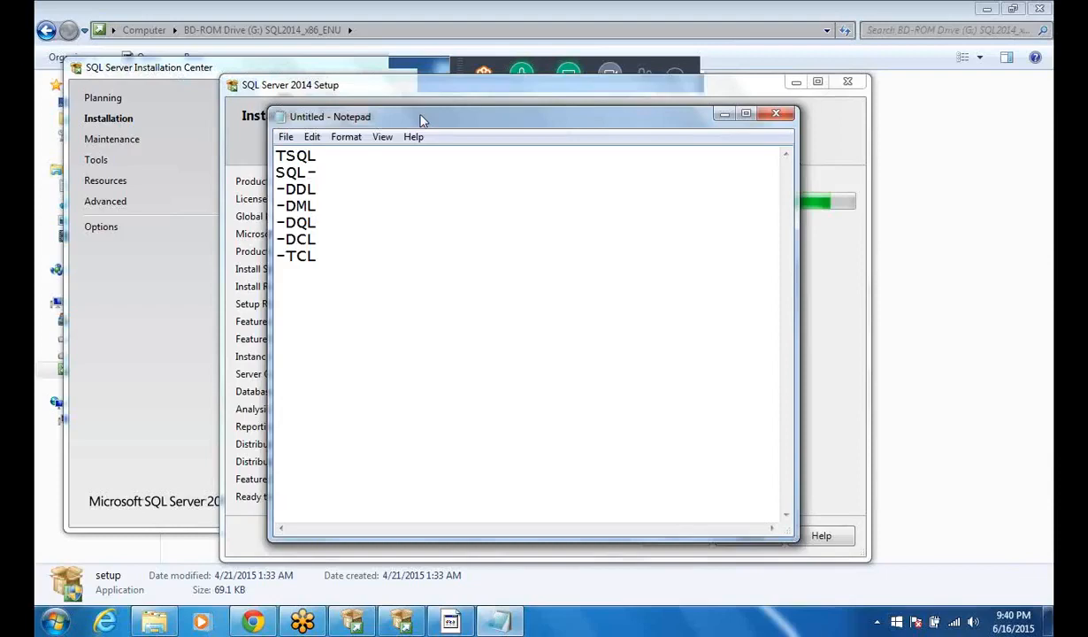
Step: Move the Notepad and SQL Server 2014 Setup windows apart so the full installation progress bar is uncovered
left_click_drag(422, 120, 416, 118)
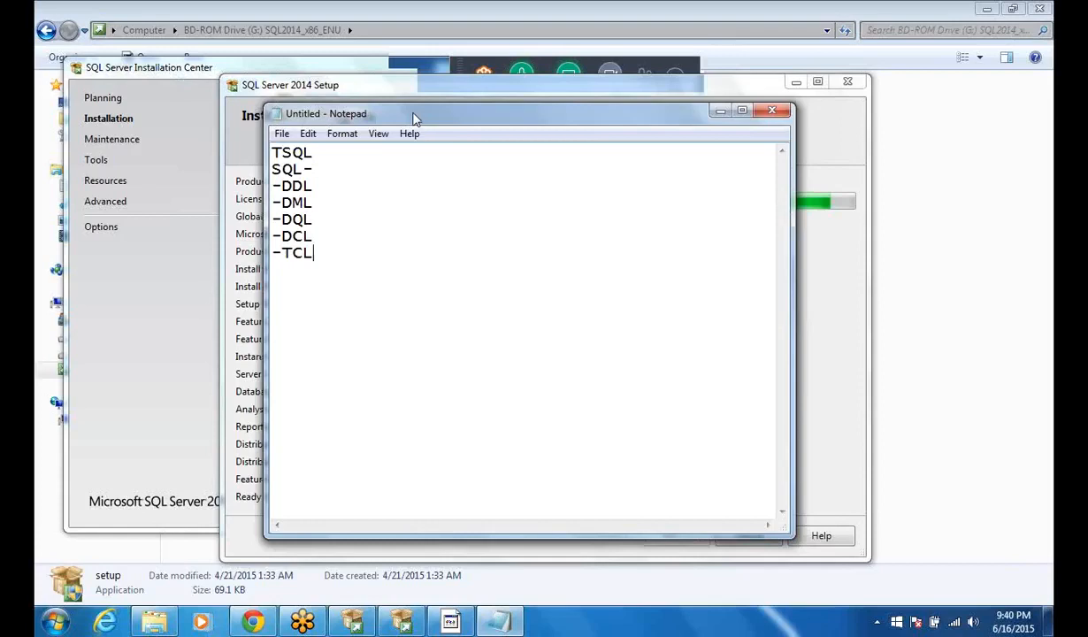
left_click_drag(415, 118, 357, 101)
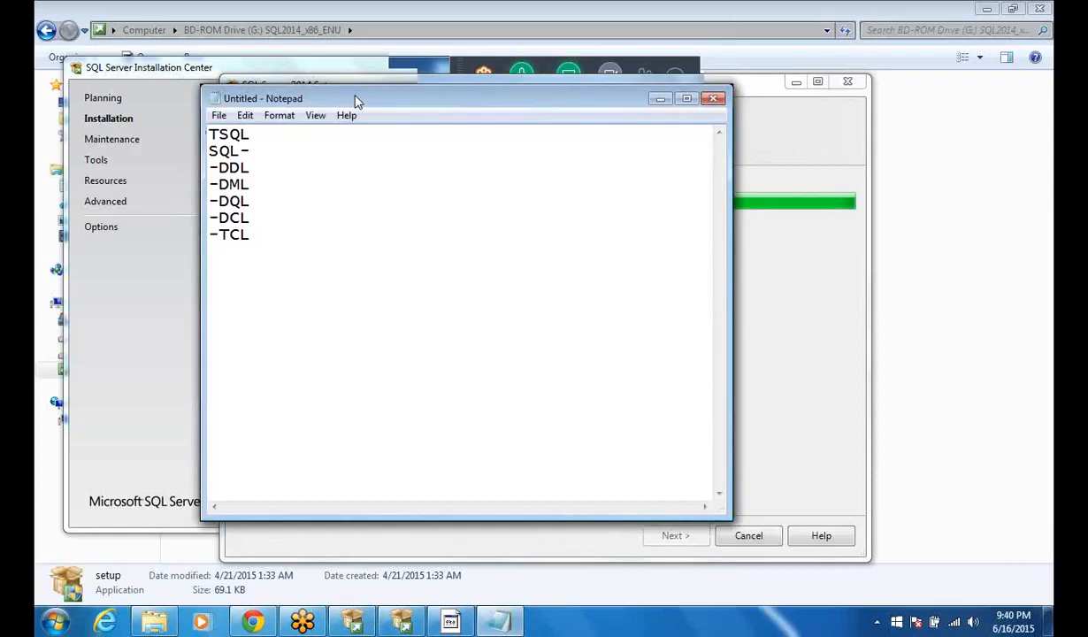
left_click_drag(349, 97, 279, 51)
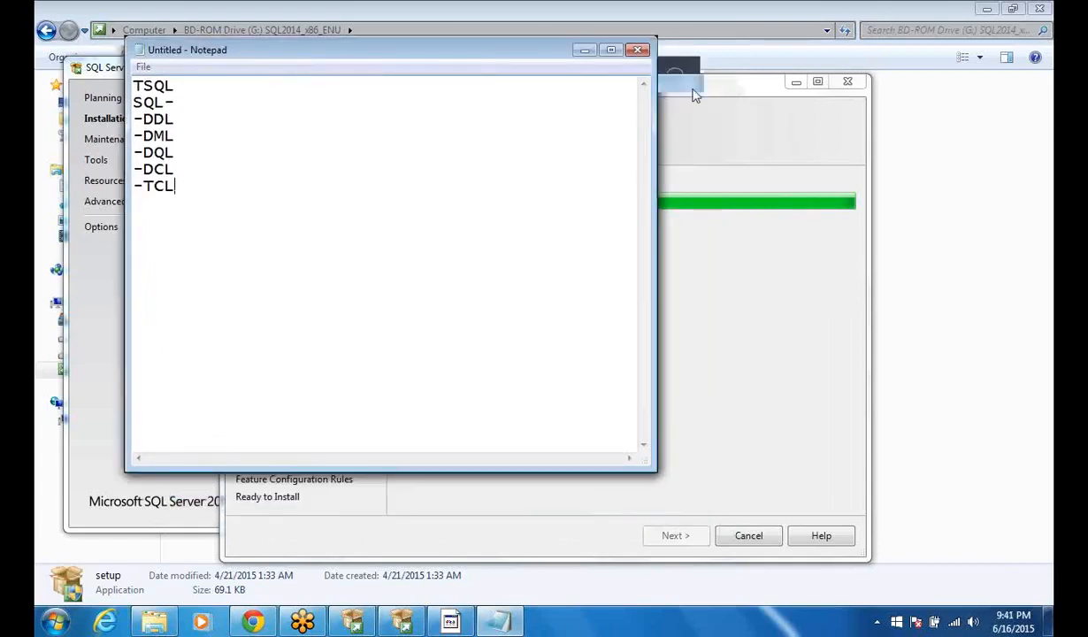
left_click(694, 95)
left_click_drag(694, 95, 806, 84)
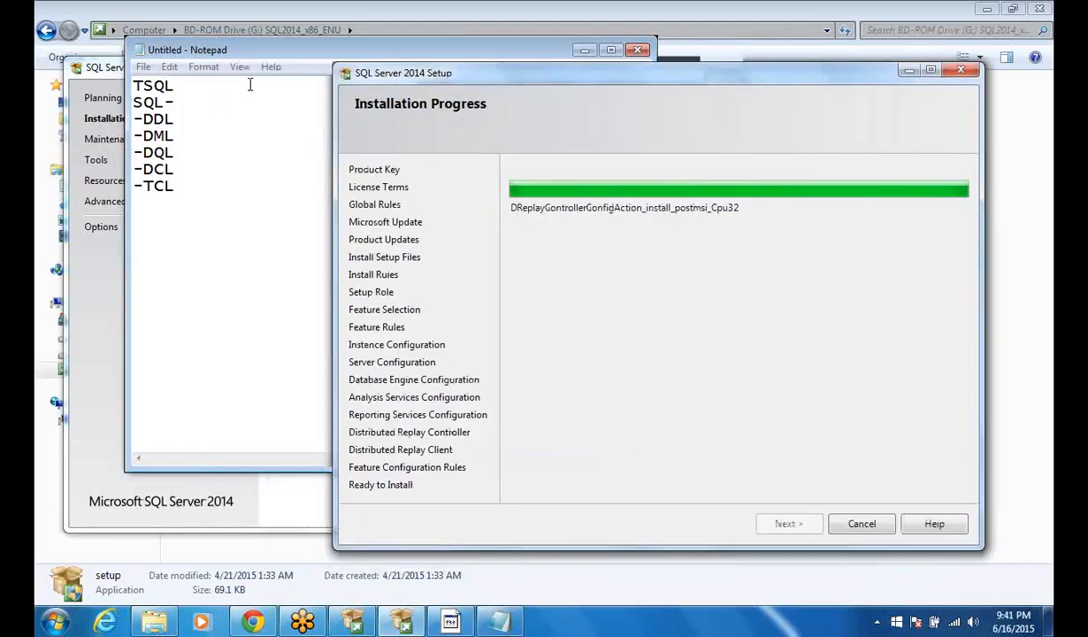
Step: In the note, append "- create,alter,drop" to the DDL line and "- insert,update,delete" to the DML line
left_click(294, 55)
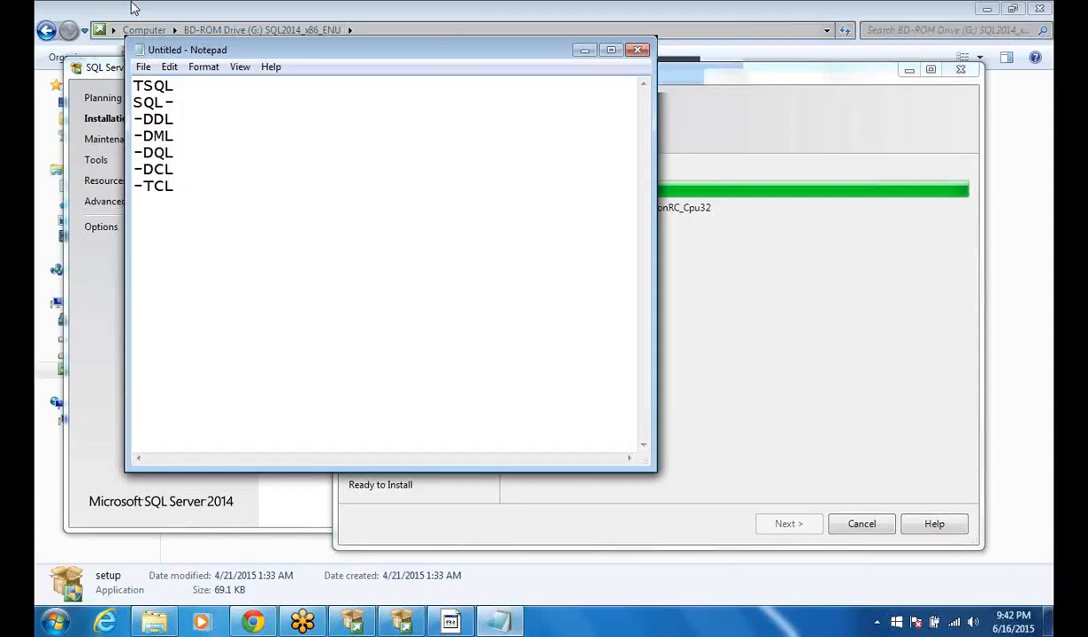
type("- create,alter,drop")
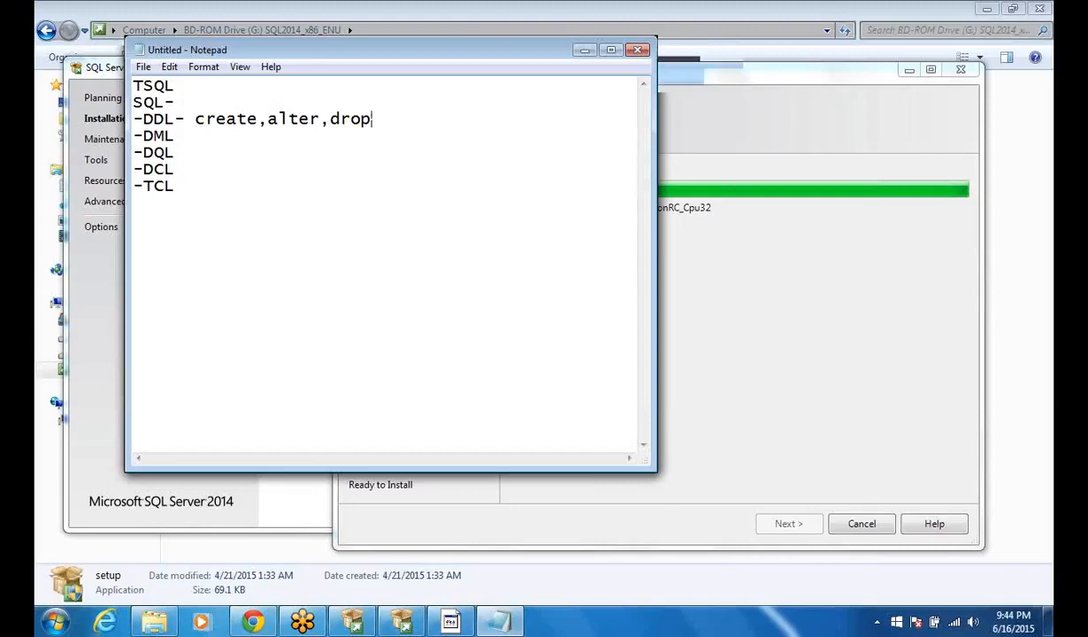
left_click(179, 139)
type("- insert,update,")
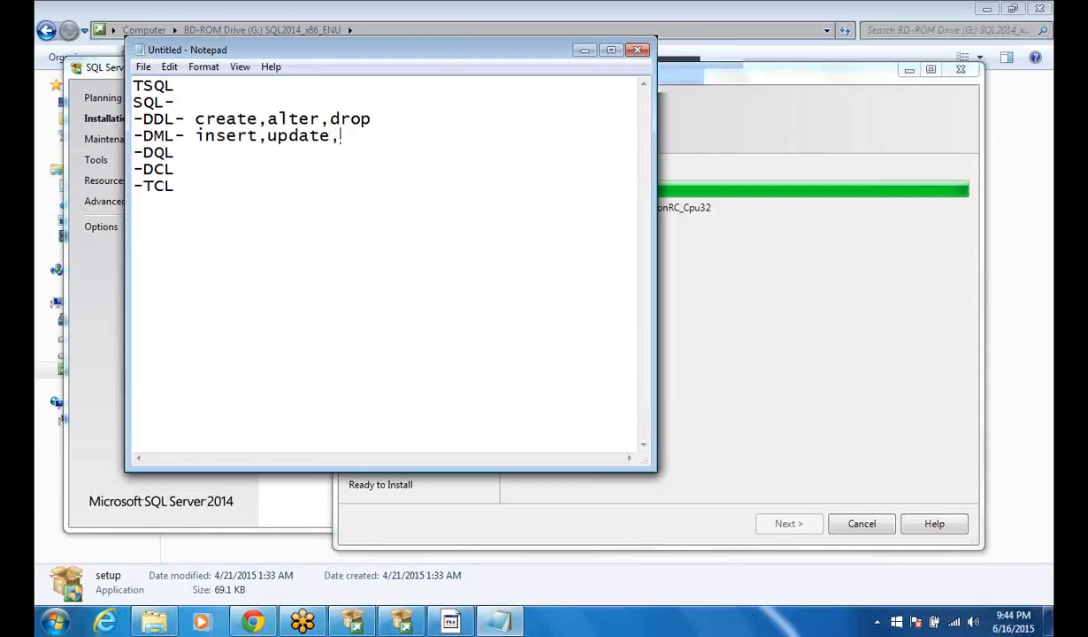
type("delete")
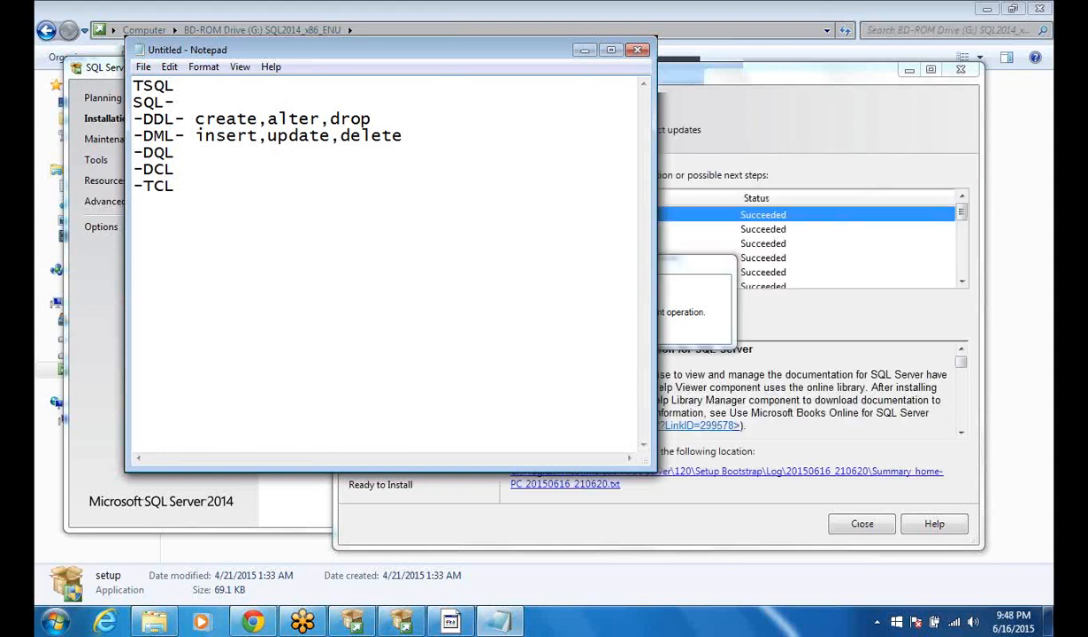
Step: Move the note out of the way and close the completed SQL Server 2014 Setup wizard
left_click(502, 121)
left_click_drag(391, 52, 425, 208)
left_click(617, 204)
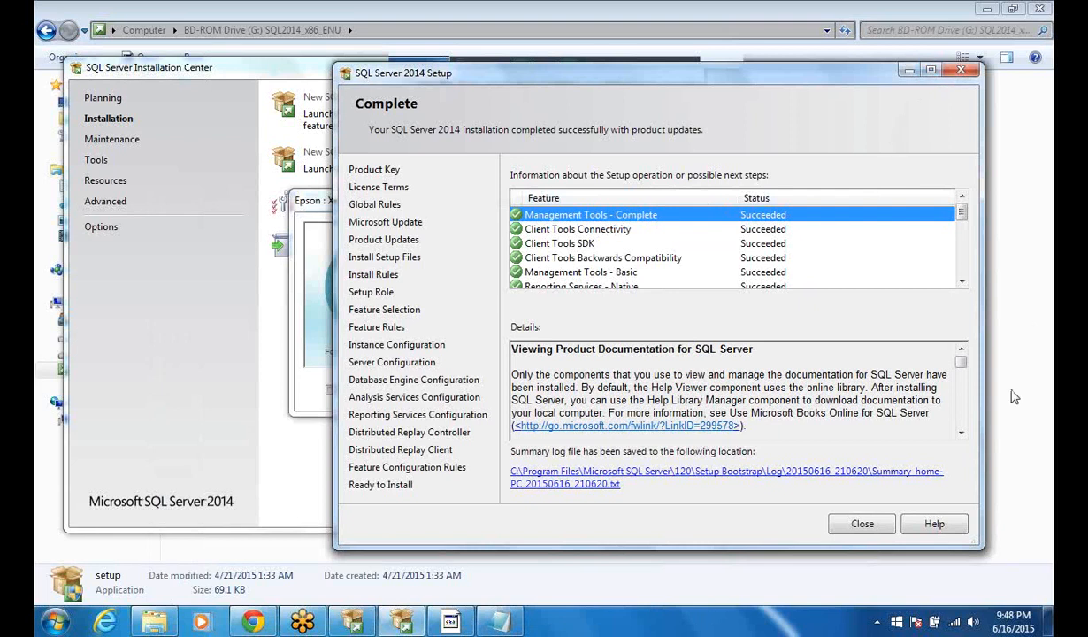
left_click(871, 527)
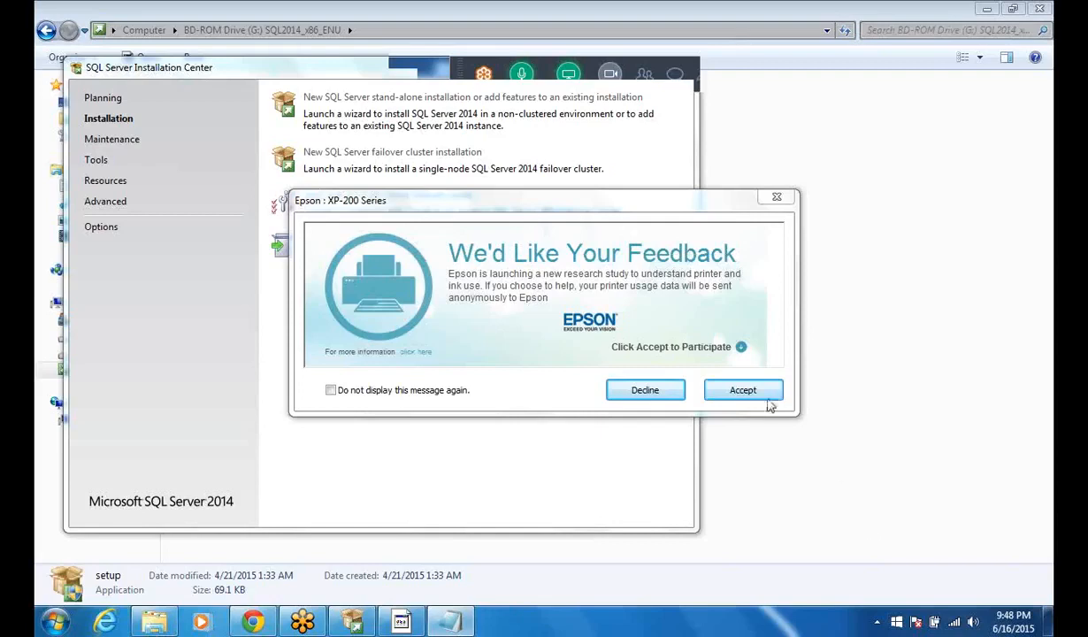
Step: Decline the Epson feedback request and close the SQL Server Installation Center
left_click(653, 395)
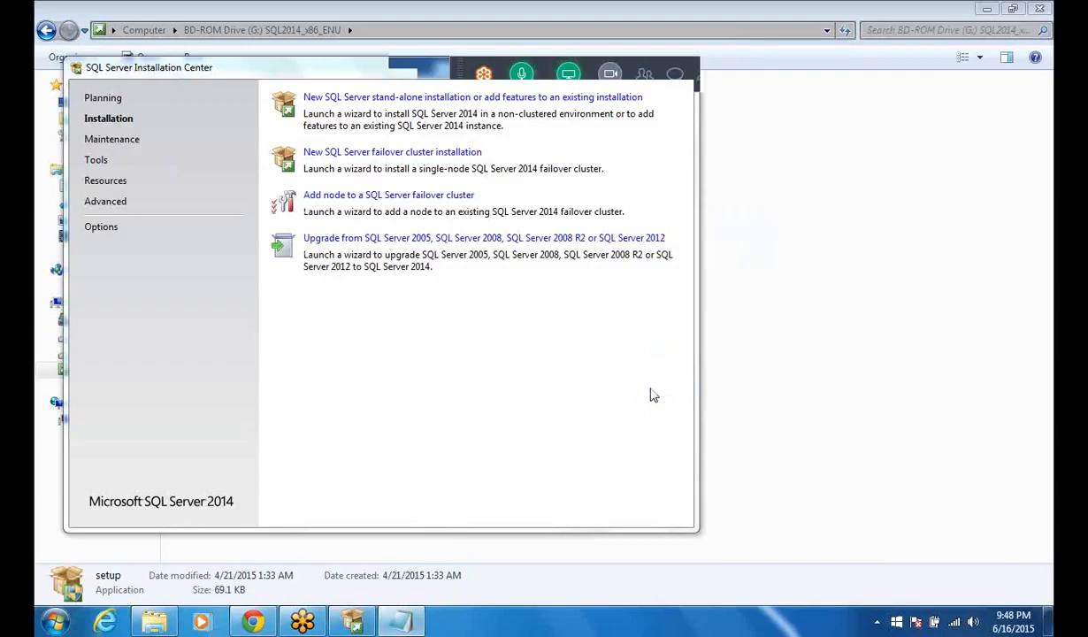
left_click(685, 72)
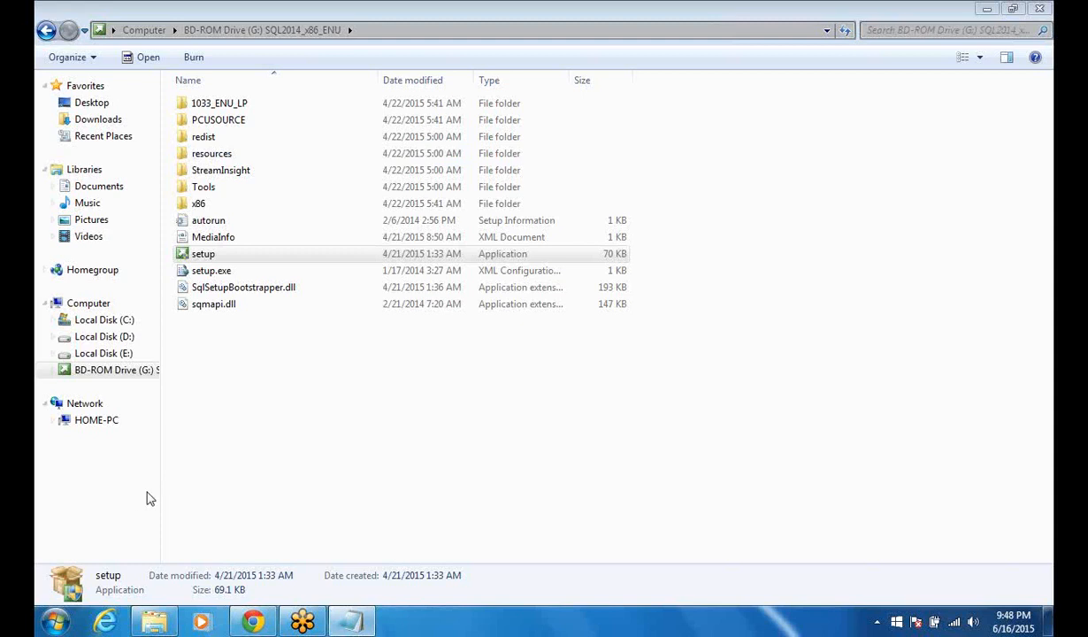
Step: Run SQL Server 2014 Configuration Manager as administrator from the Microsoft SQL Server 2014 configuration tools
left_click(51, 624)
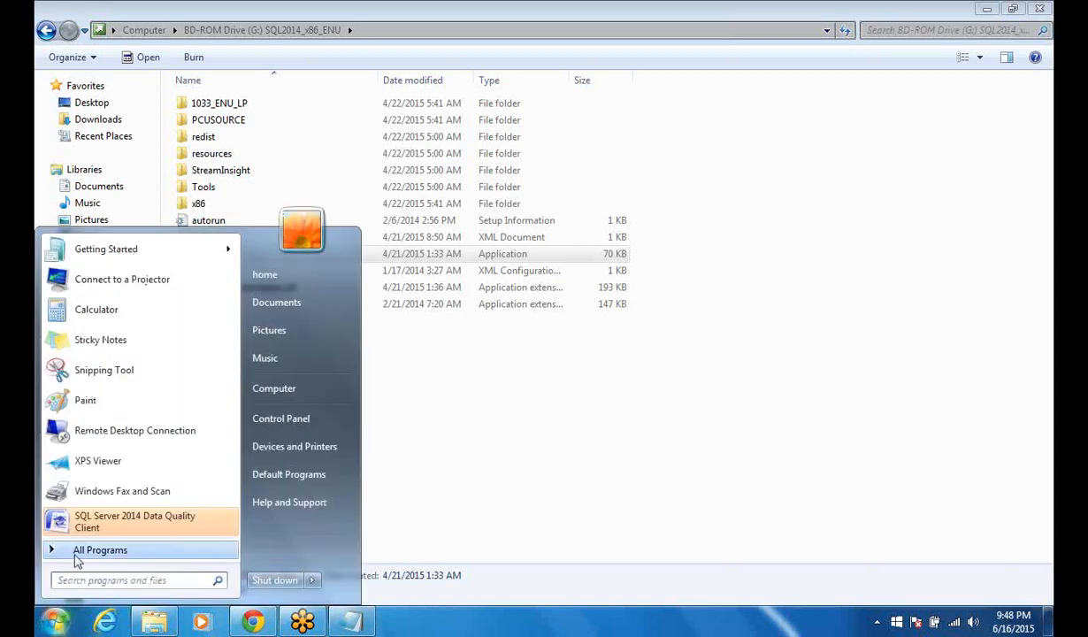
left_click(77, 559)
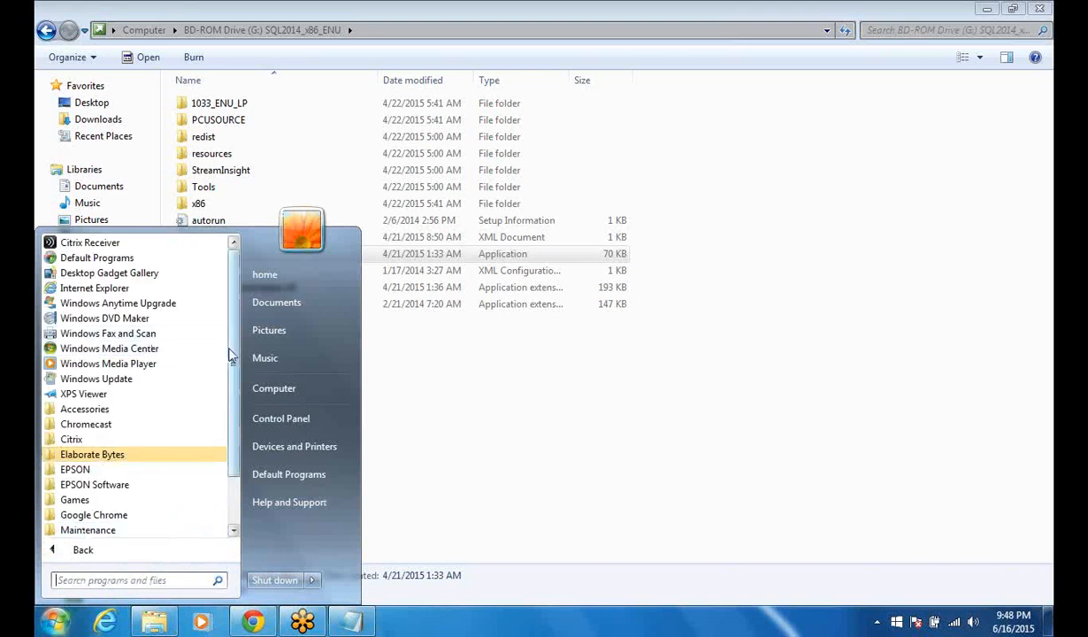
scroll(230, 353, "down", 2)
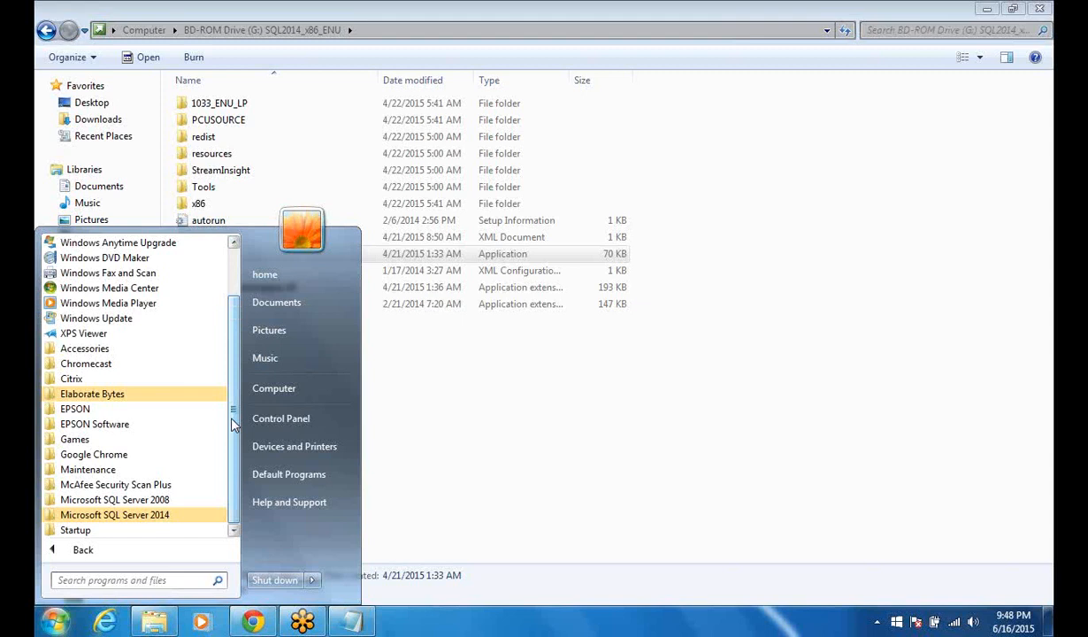
left_click(160, 514)
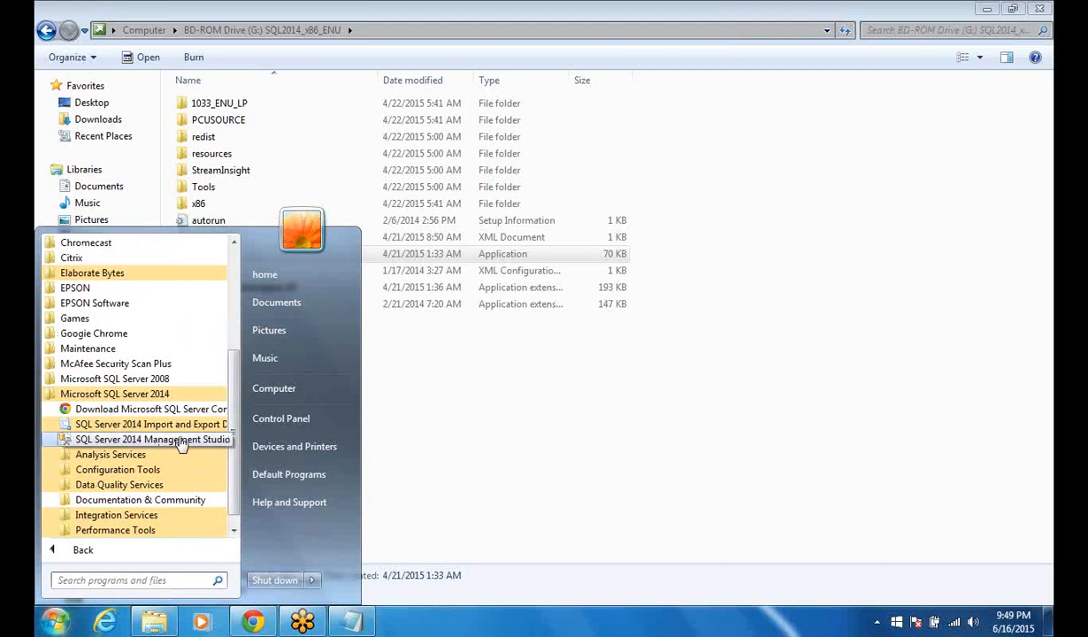
left_click(131, 473)
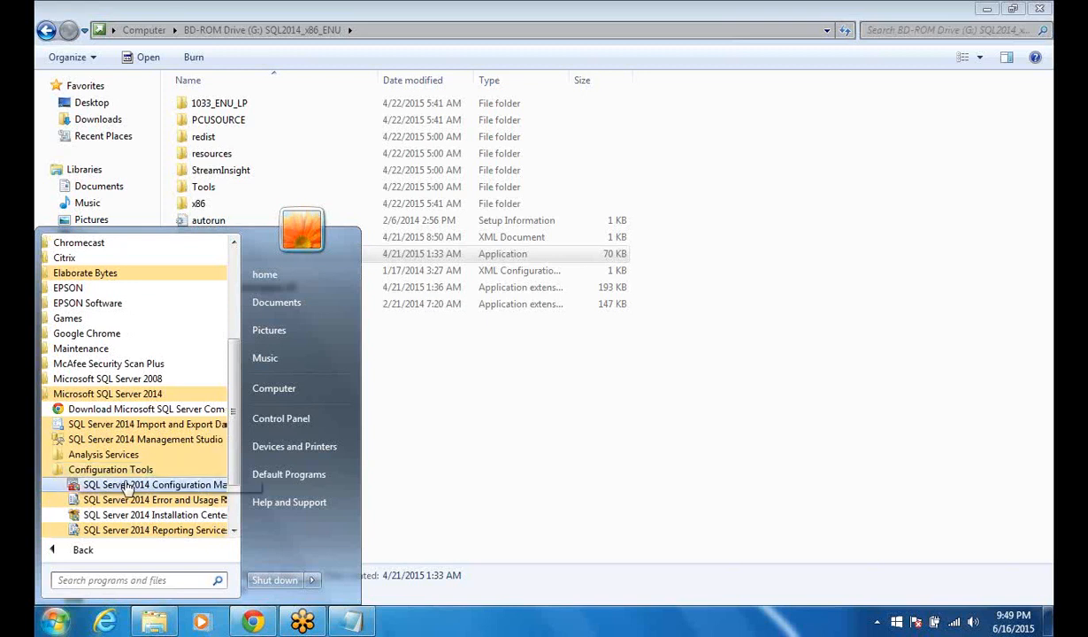
right_click(128, 487)
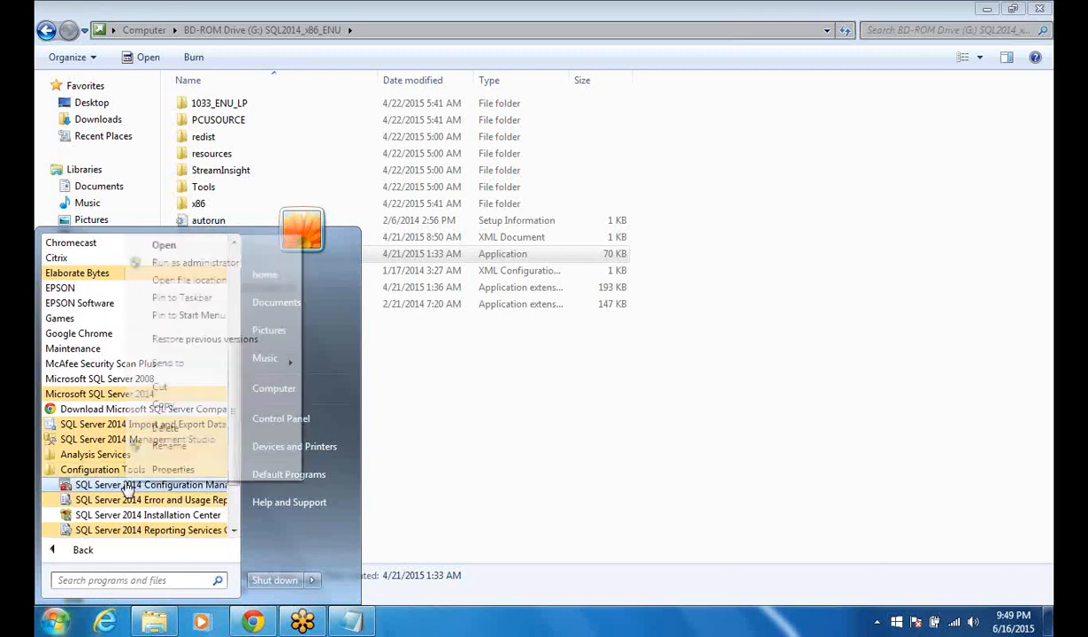
left_click(194, 262)
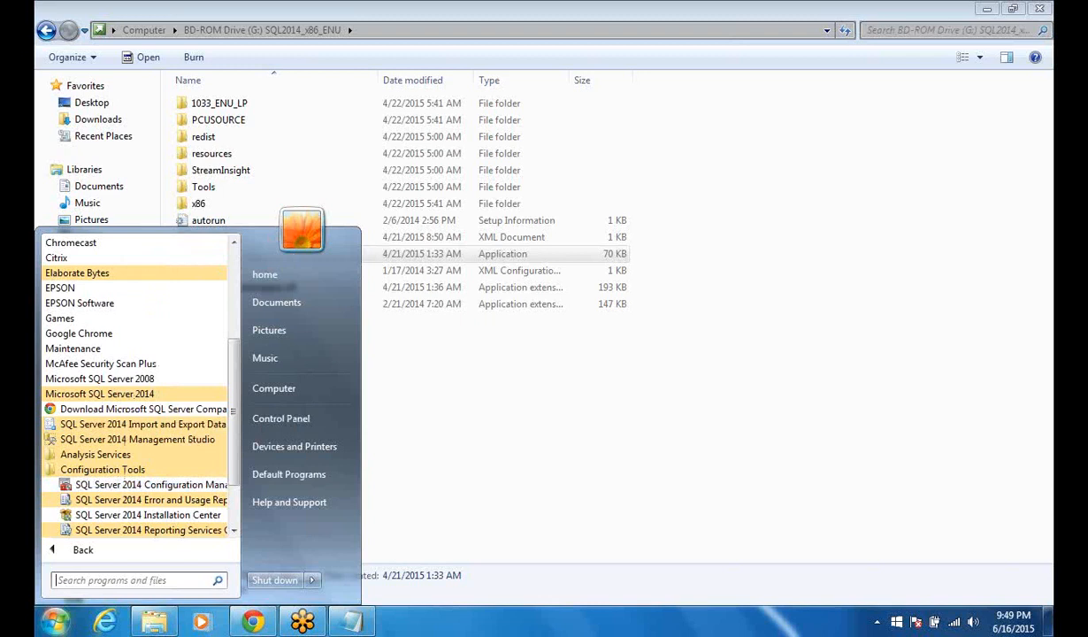
key("Escape")
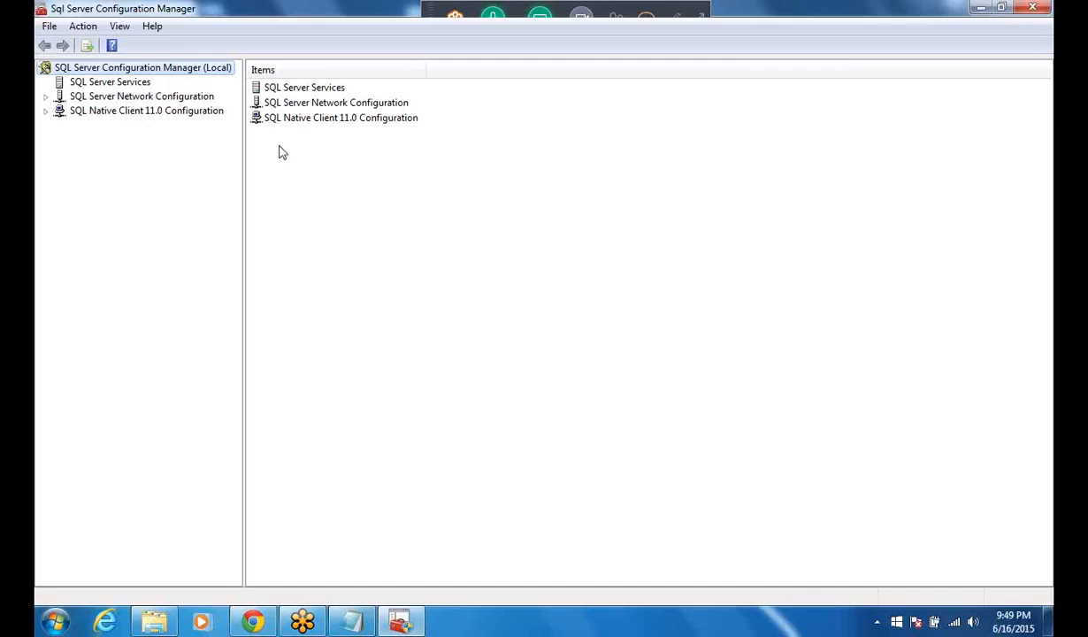
Step: Open SQL Server Network Configuration and view the protocols for MSSQLSERVER
left_click(305, 104)
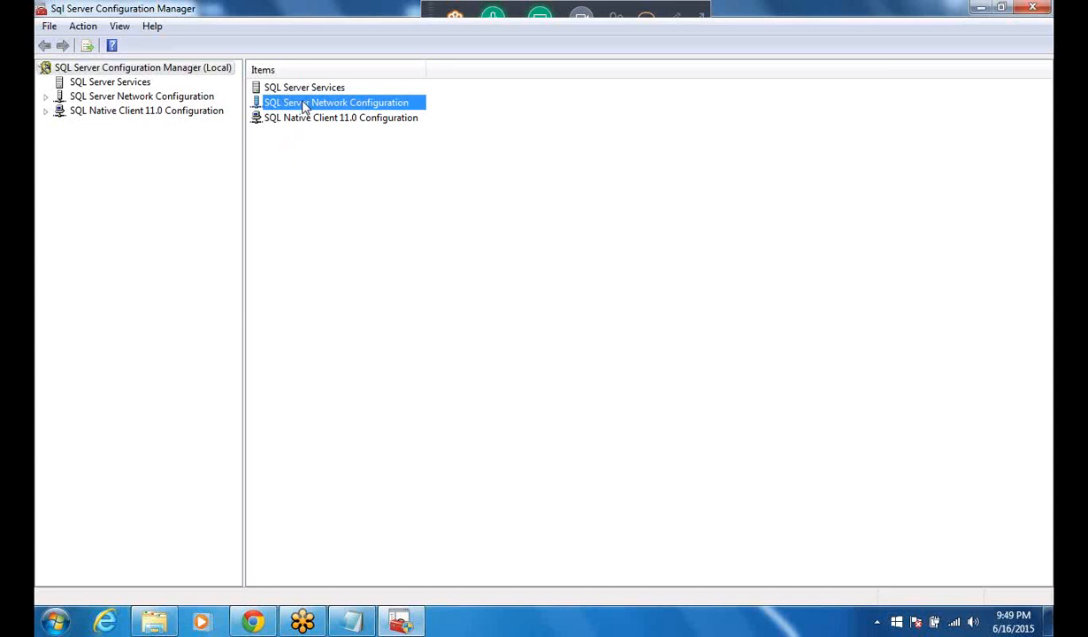
right_click(305, 106)
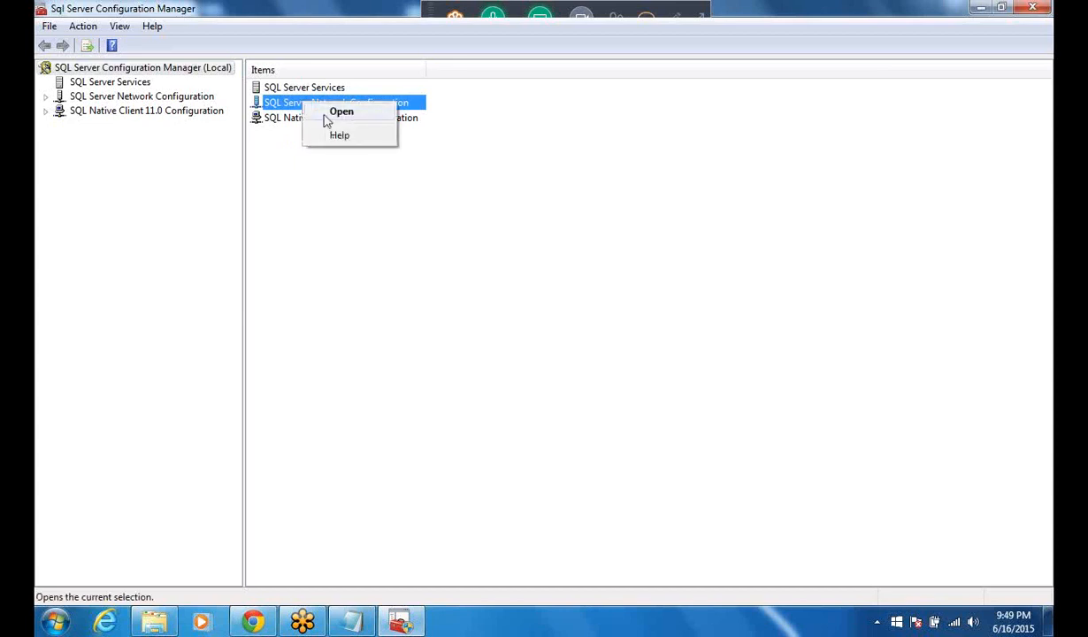
left_click(326, 119)
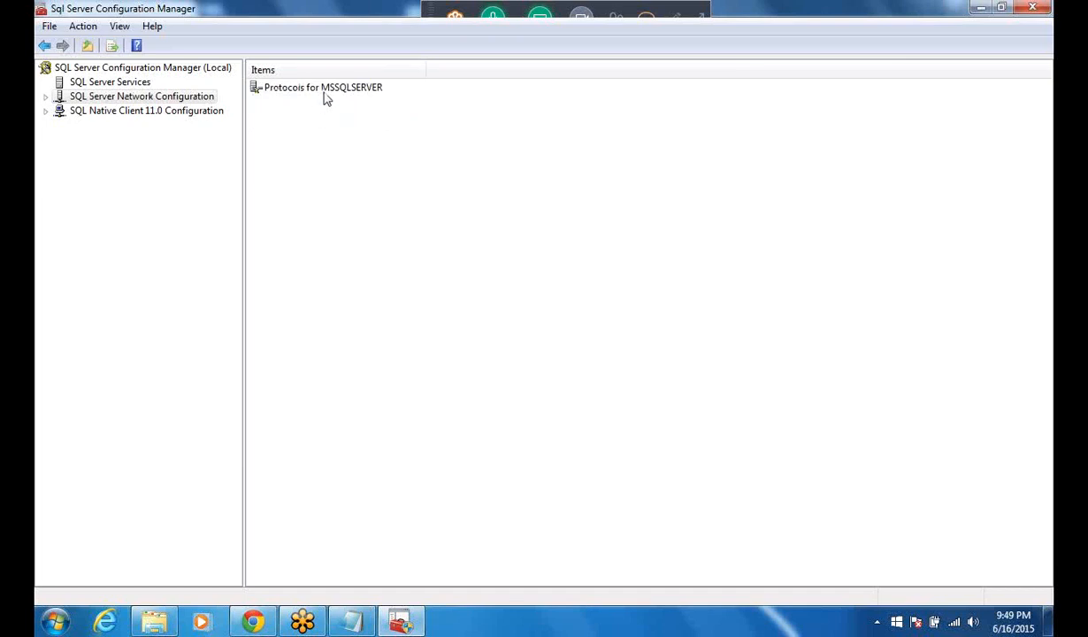
right_click(325, 90)
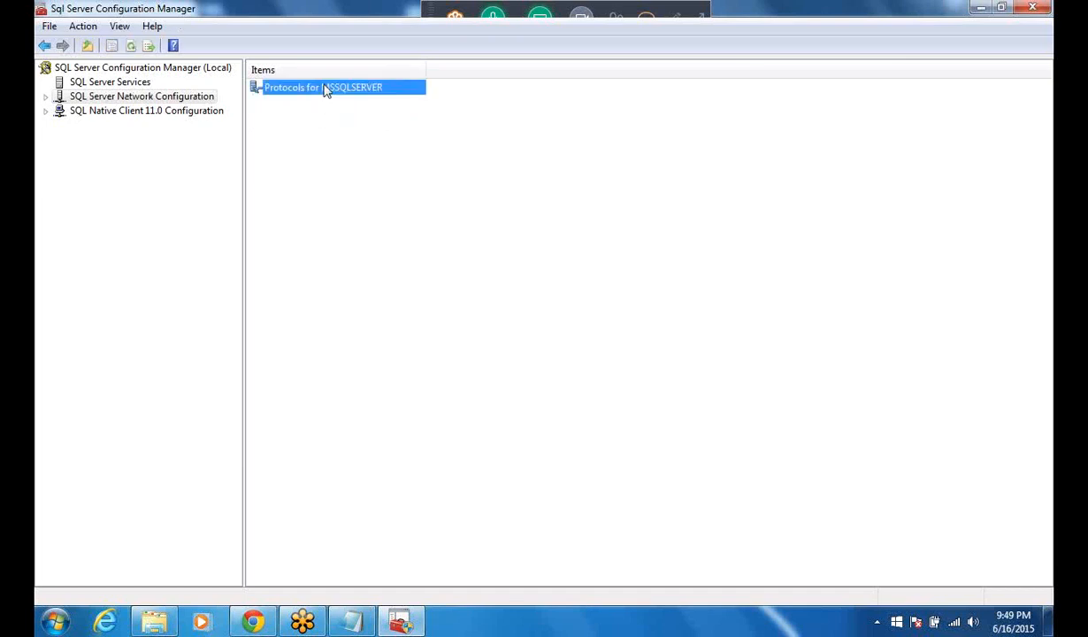
left_click(354, 97)
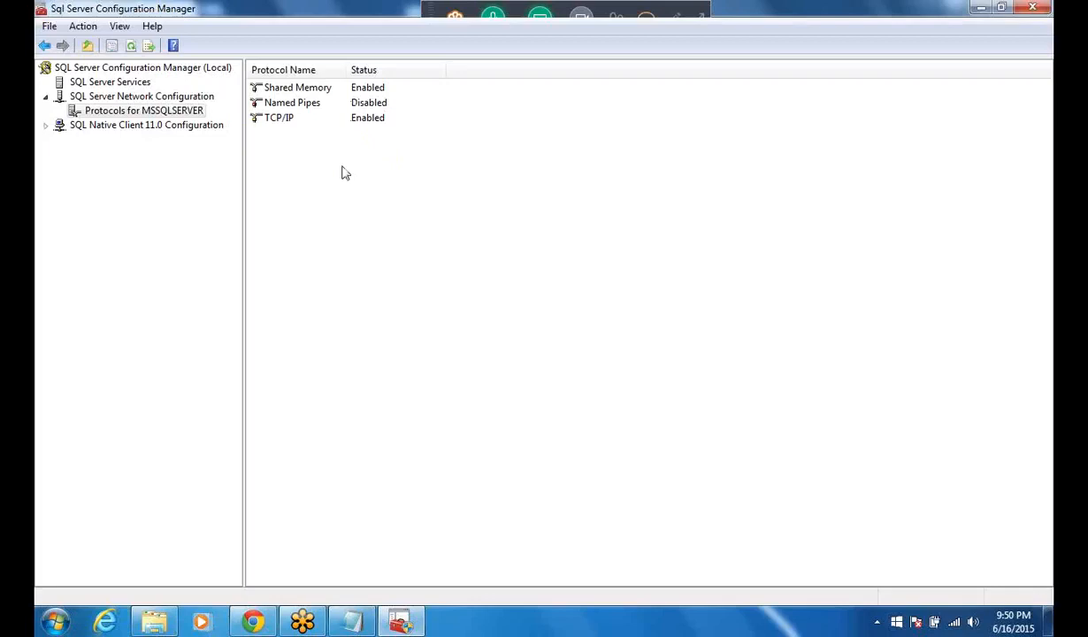
Step: Check which actions are available for the Shared Memory protocol without changing it
left_click(320, 93)
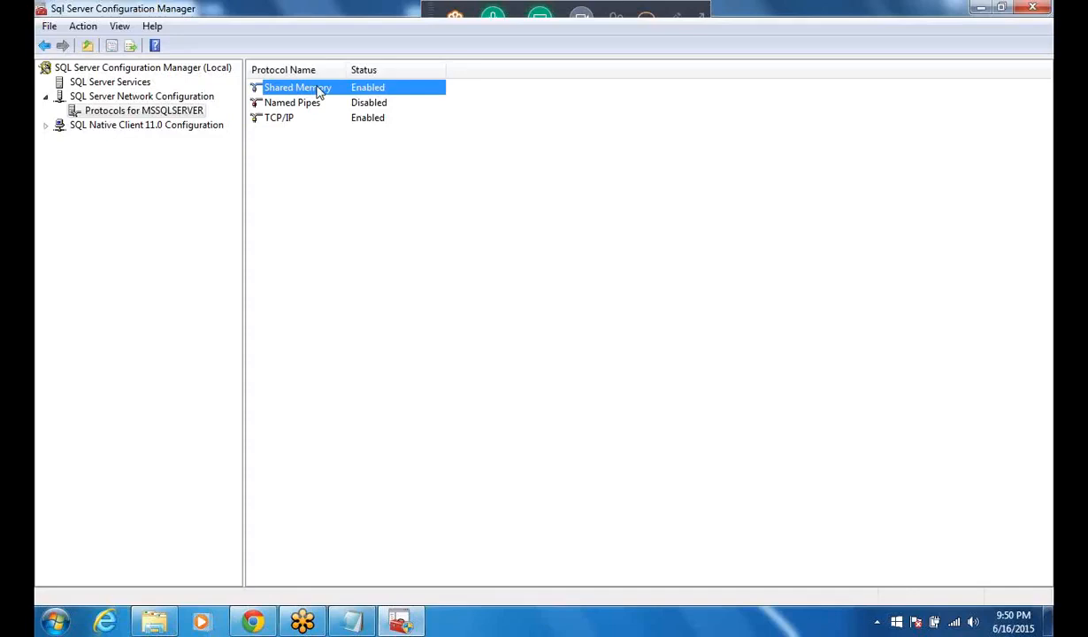
right_click(320, 93)
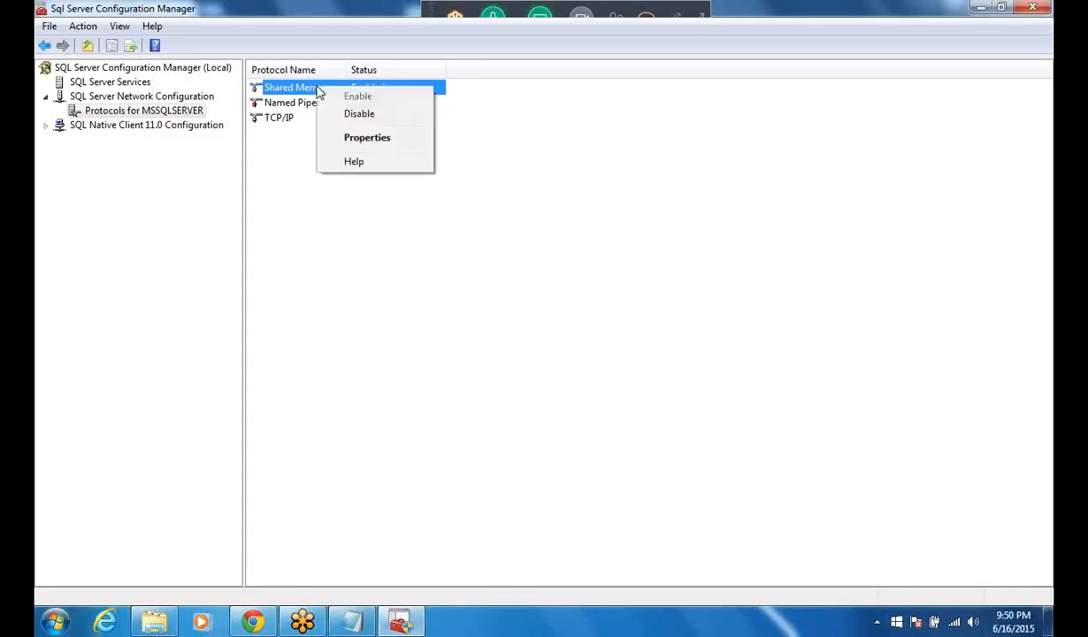
left_click(285, 192)
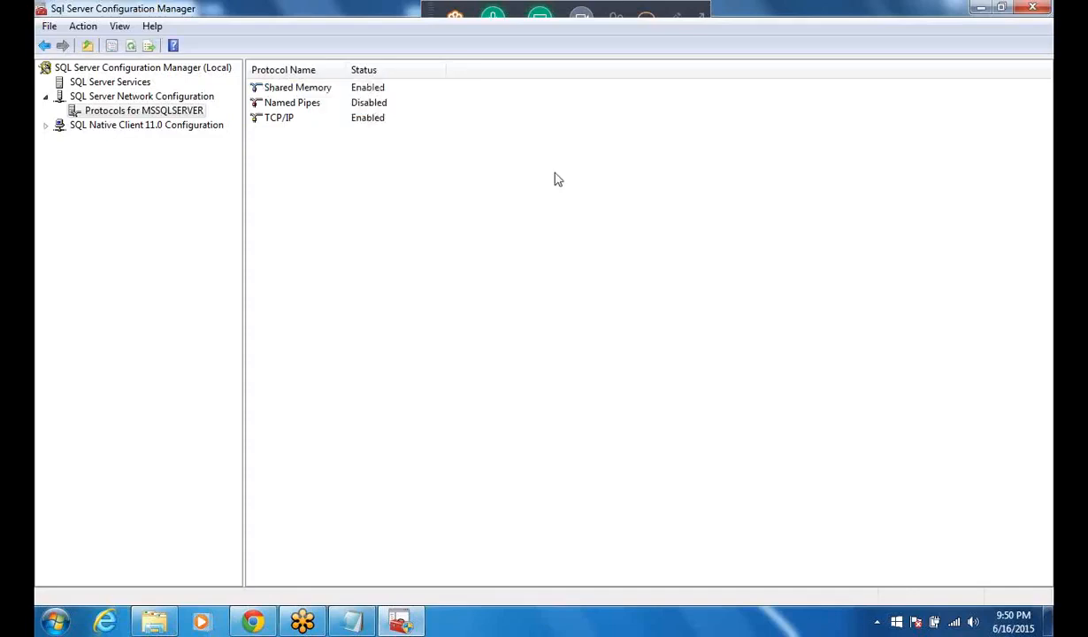
Step: Minimize Configuration Manager and launch SQL Server 2014 Management Studio from the Microsoft SQL Server 2014 program group
left_click(979, 9)
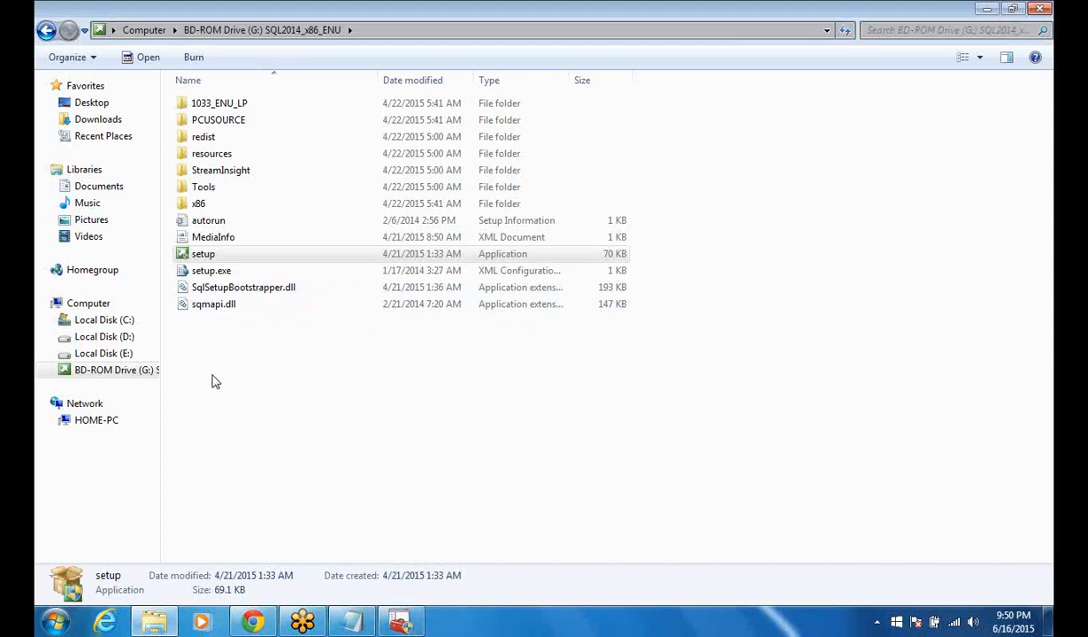
left_click(55, 621)
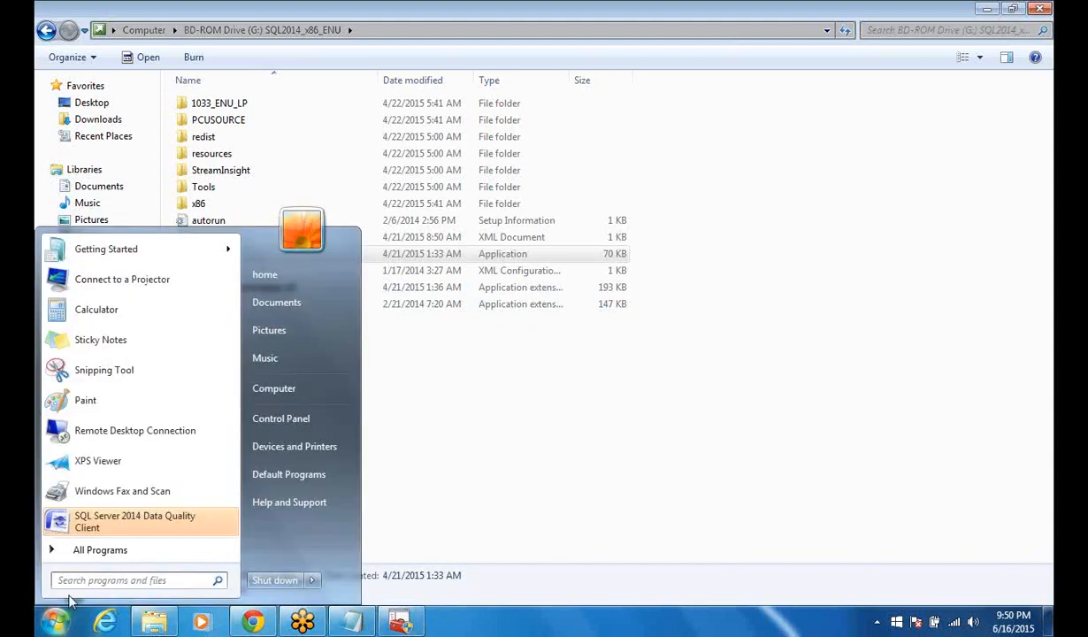
left_click(129, 552)
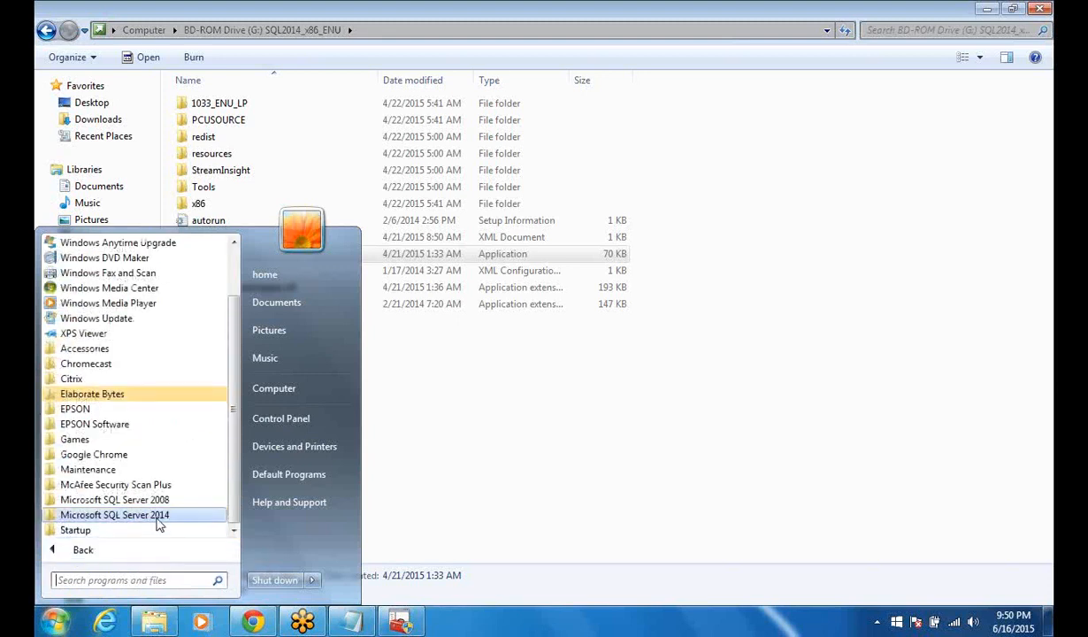
right_click(157, 522)
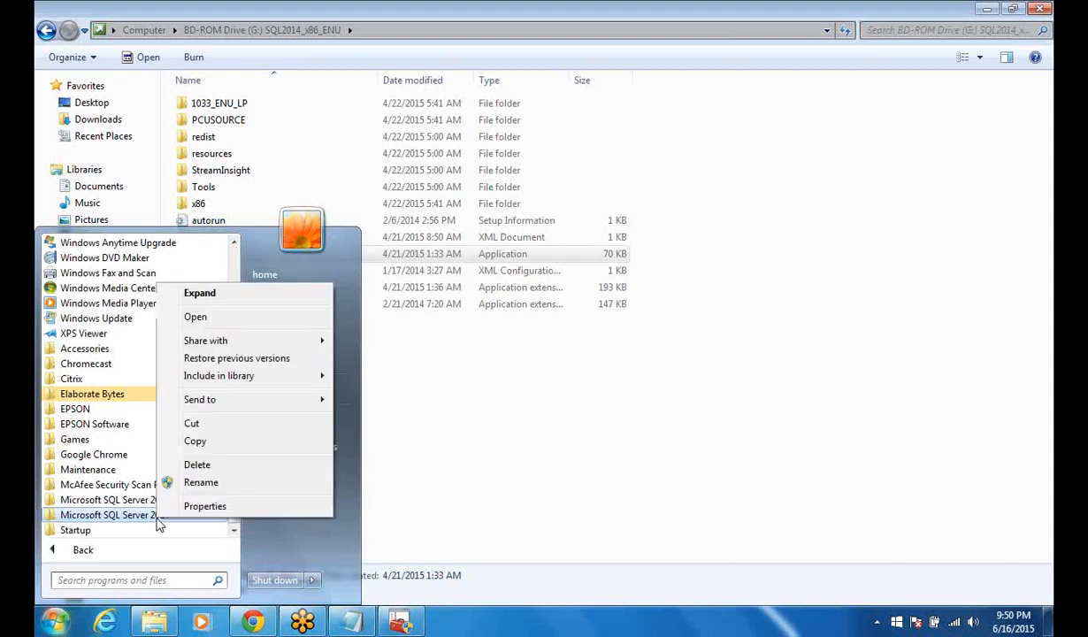
left_click(146, 517)
left_click(146, 517)
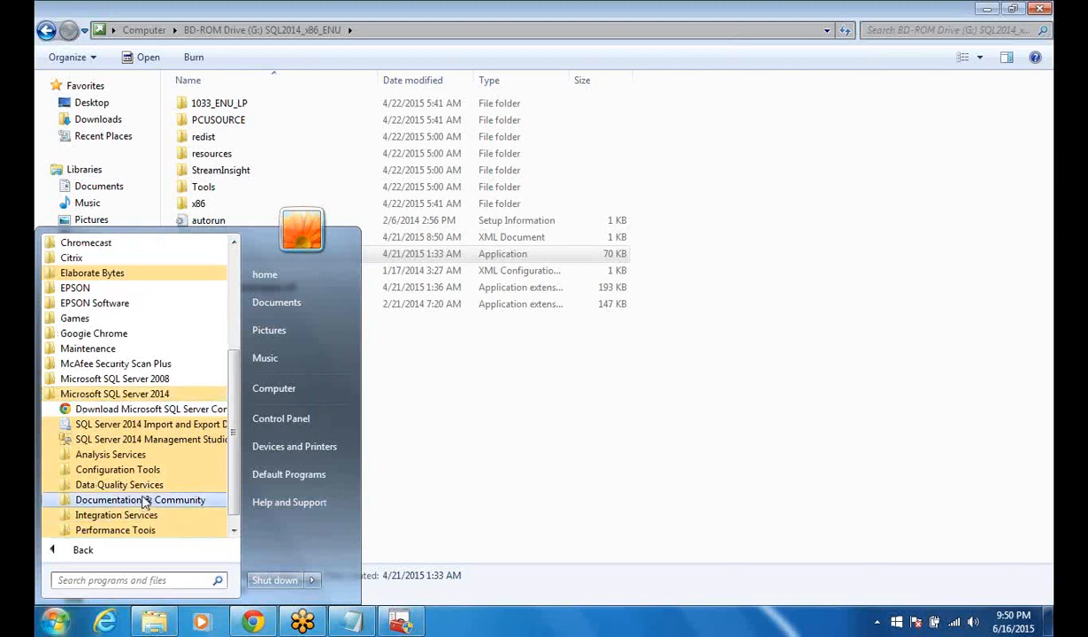
left_click(139, 439)
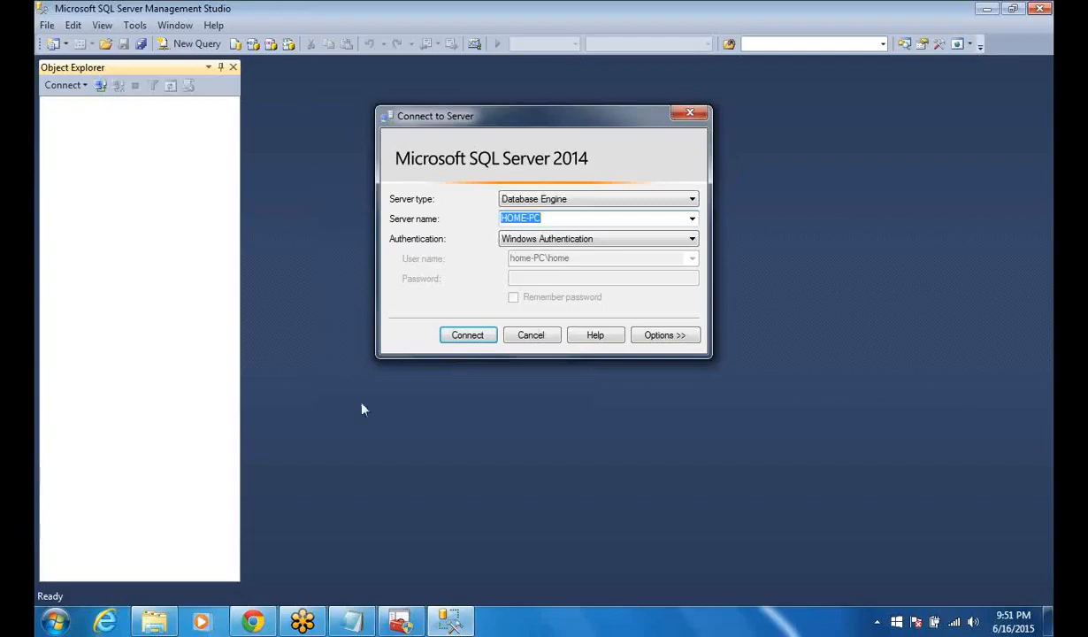
Step: Browse the local servers for the HOME-PC Database Engine and connect to it with Windows Authentication
left_click(693, 219)
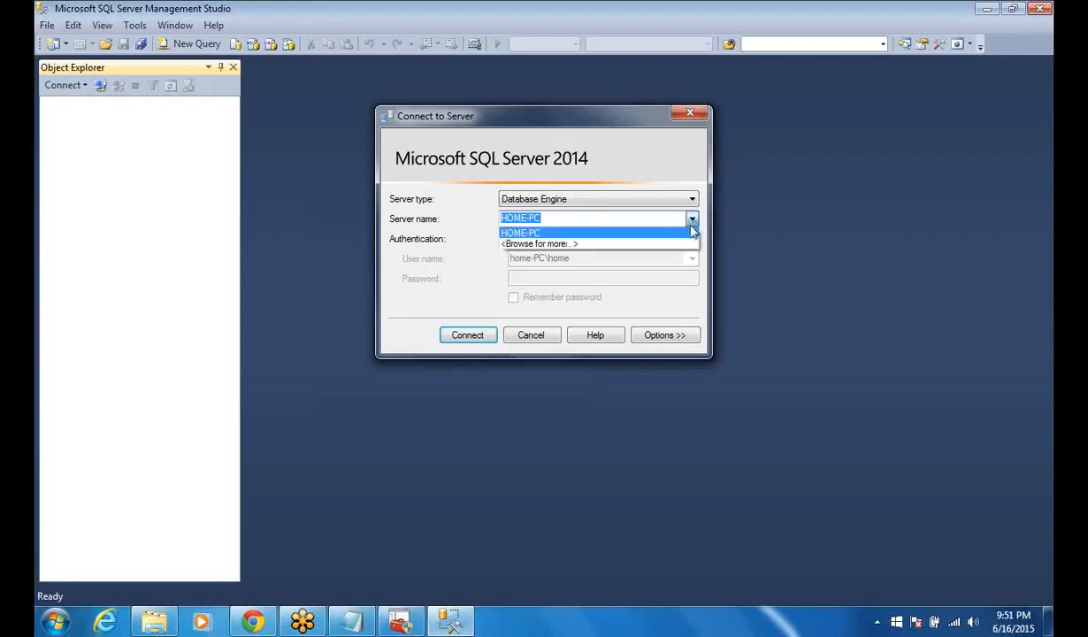
left_click(683, 244)
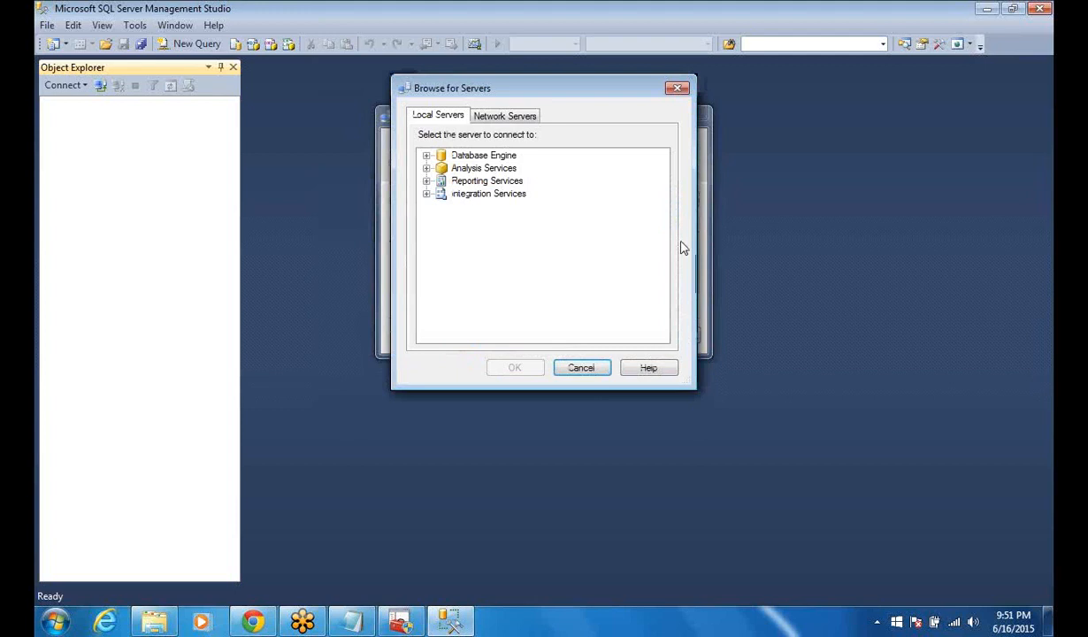
left_click(455, 157)
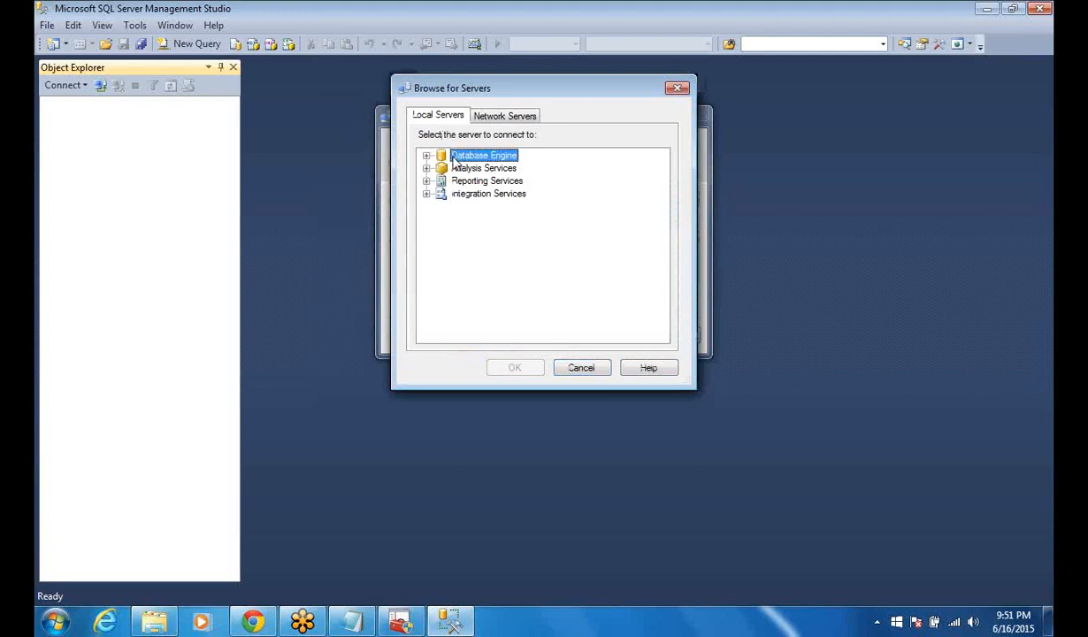
left_click(427, 157)
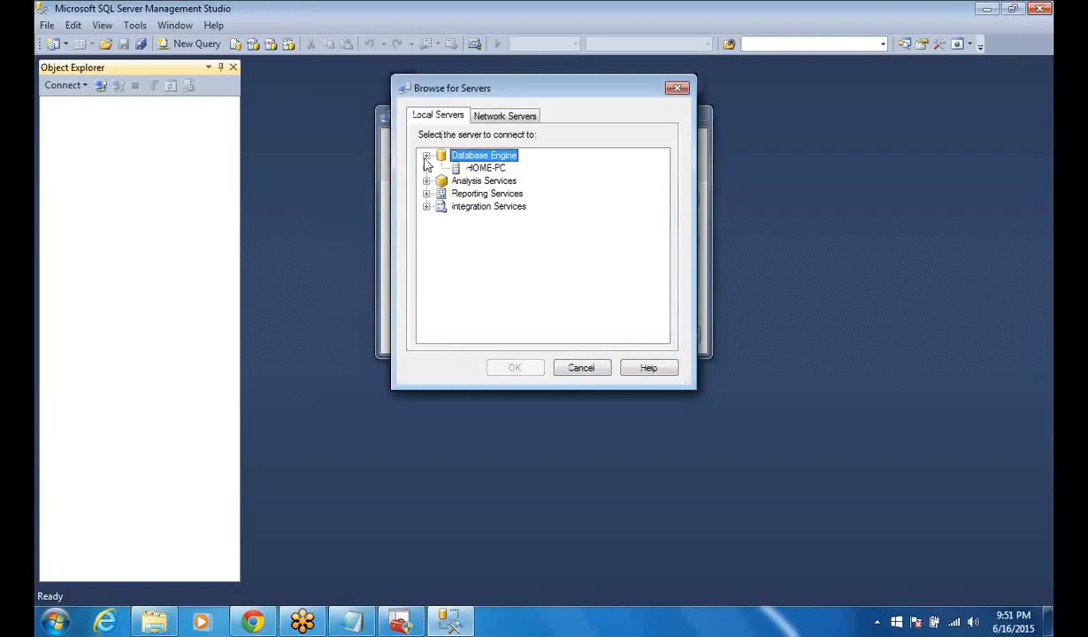
left_click(477, 169)
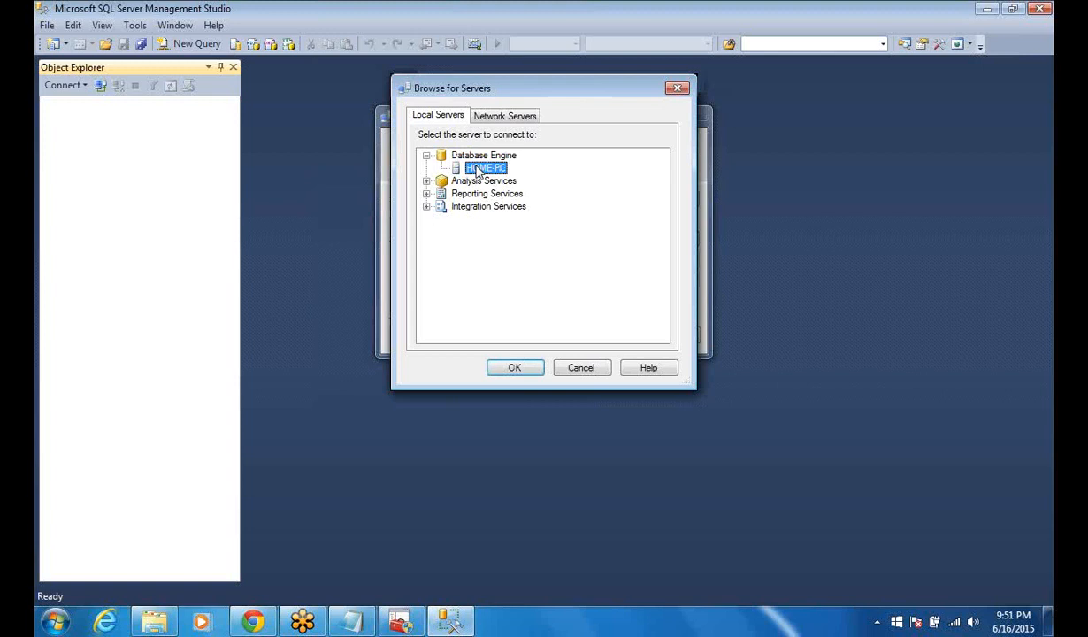
left_click(517, 370)
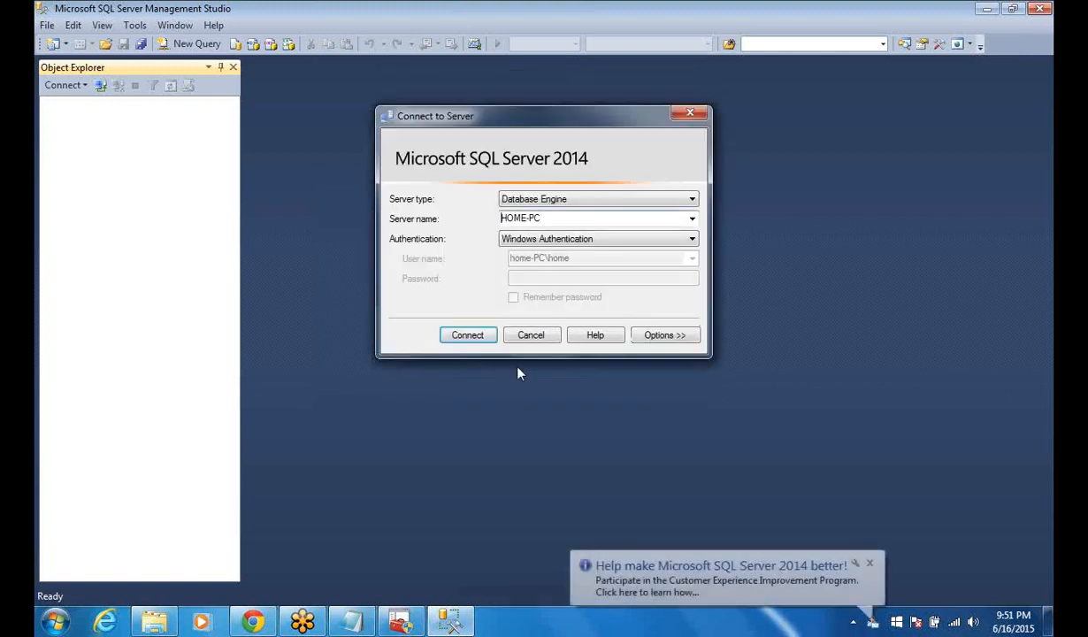
left_click(482, 336)
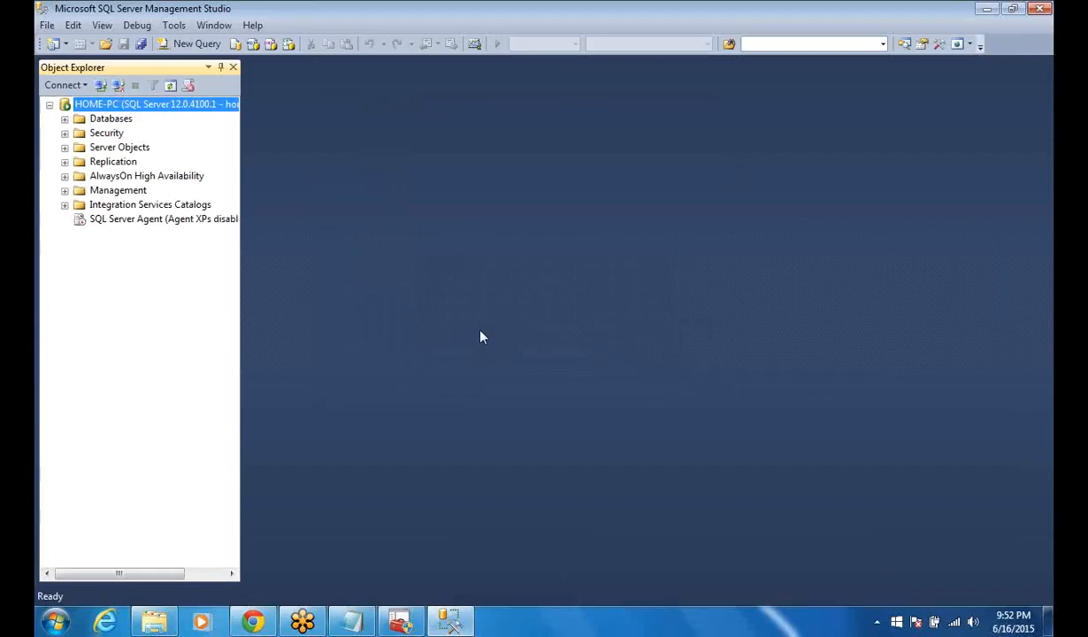
Step: Disconnect Object Explorer from the HOME-PC server and exit Management Studio
left_click(46, 25)
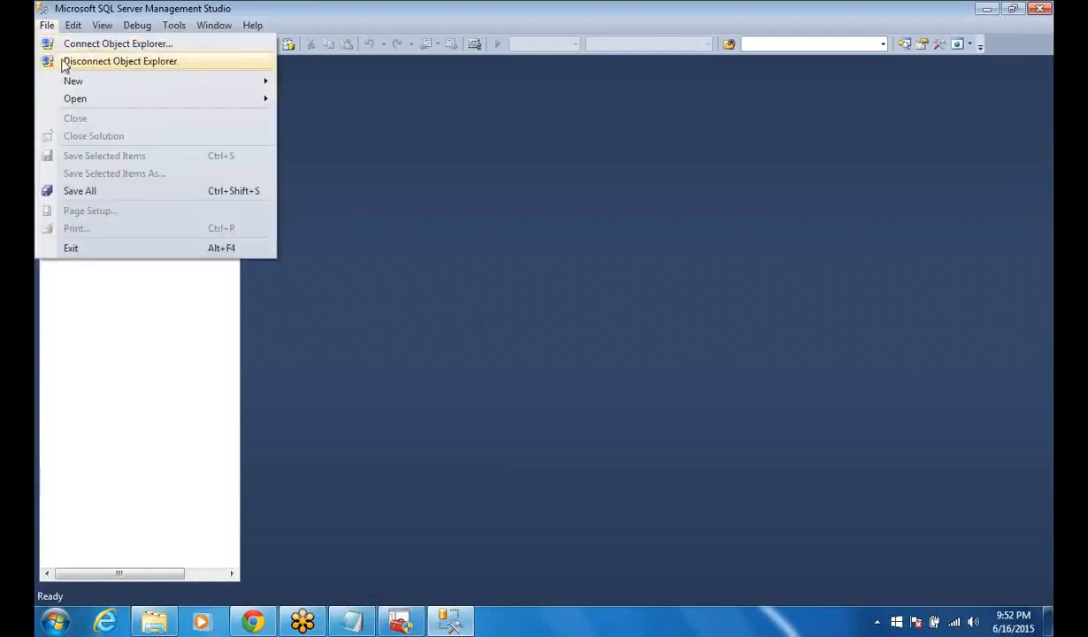
left_click(60, 61)
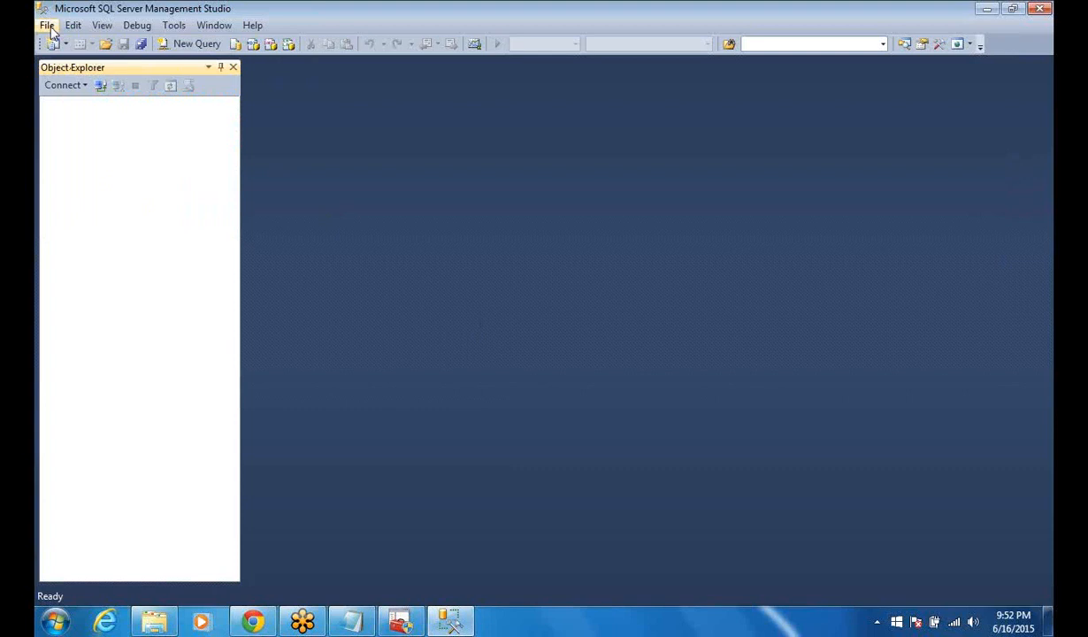
left_click(49, 27)
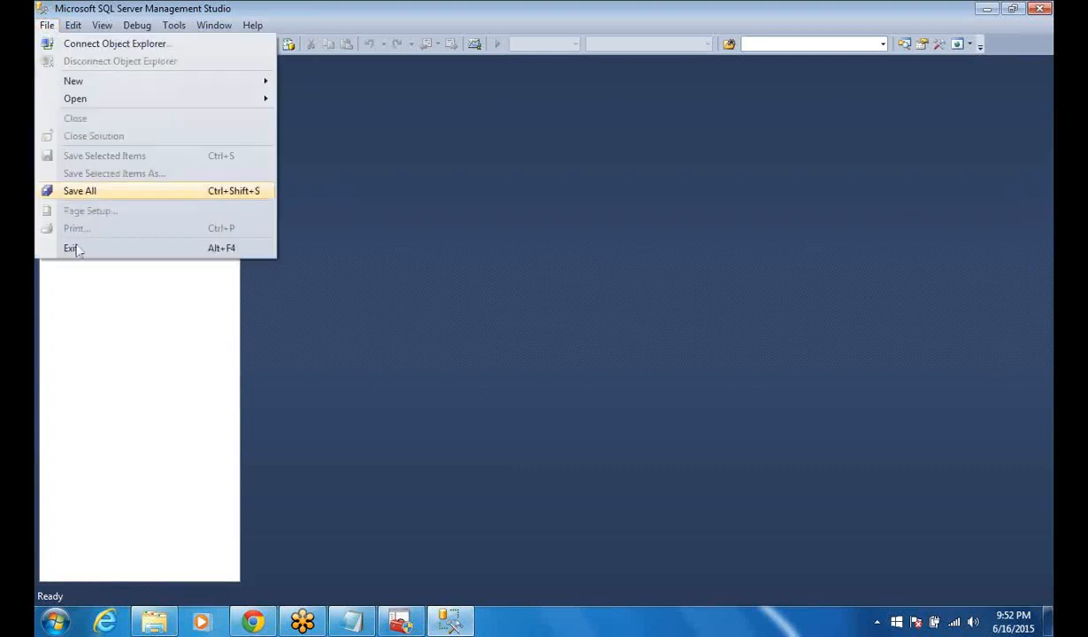
left_click(76, 252)
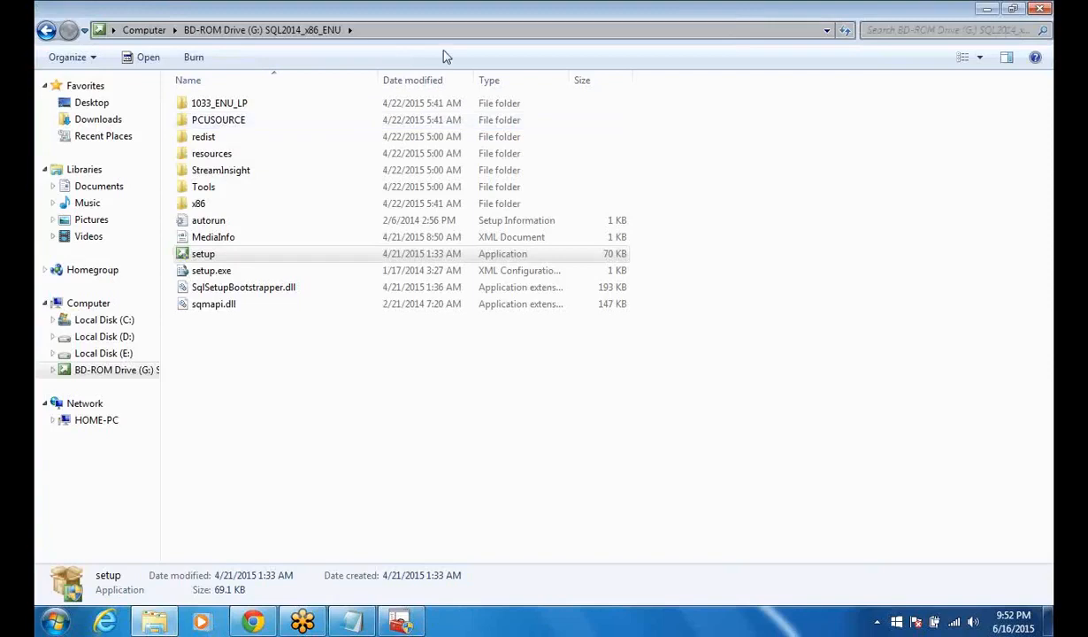
Step: Close the setup disc's folder window and the Google browser window, and switch back to SQL Server Configuration Manager
left_click(1040, 10)
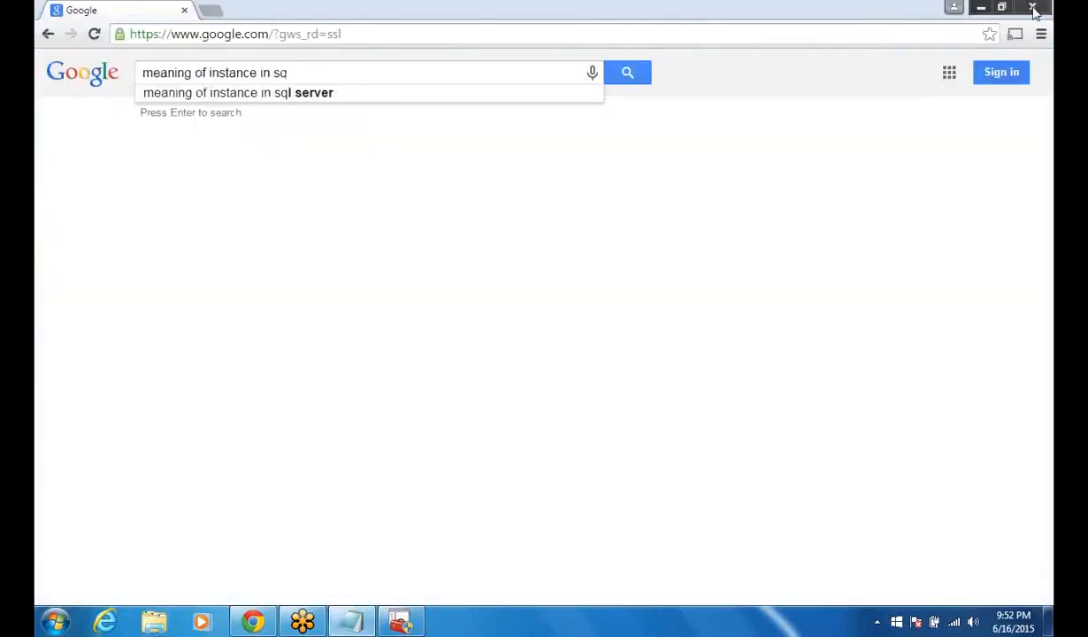
left_click(1035, 11)
left_click(55, 622)
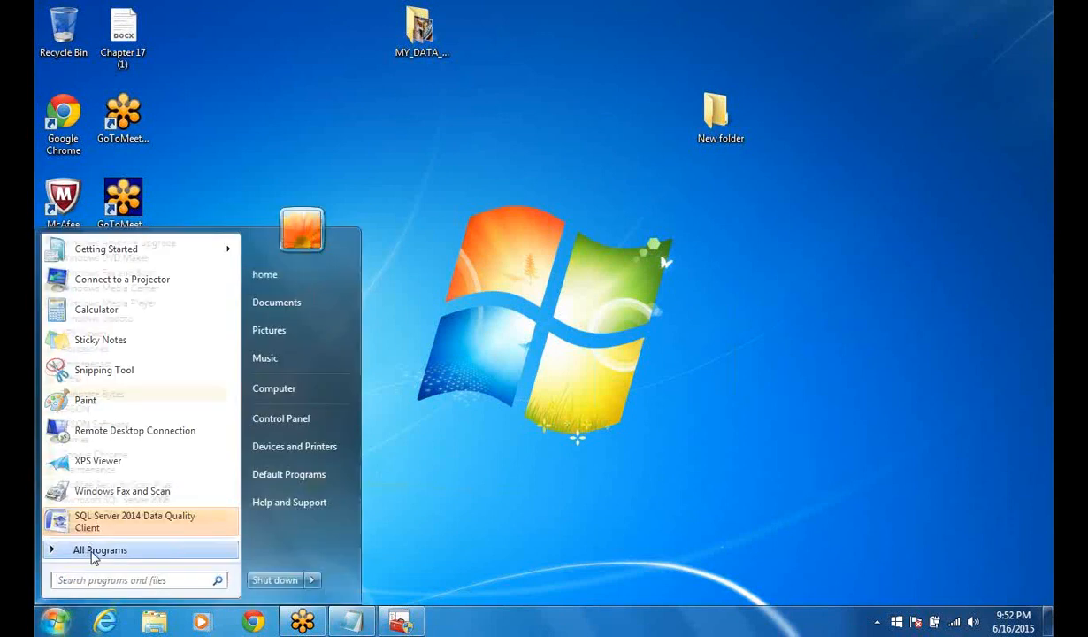
left_click(93, 552)
left_click(401, 624)
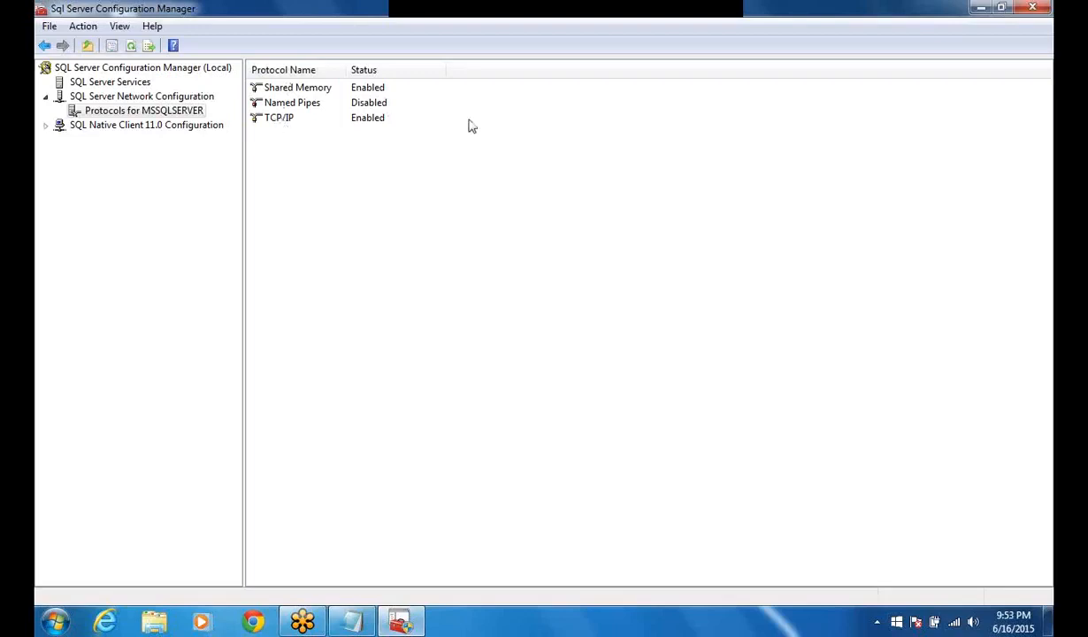
Step: Disable the TCP/IP and Shared Memory protocols for MSSQLSERVER, accepting the service restart warnings
left_click(370, 125)
right_click(371, 125)
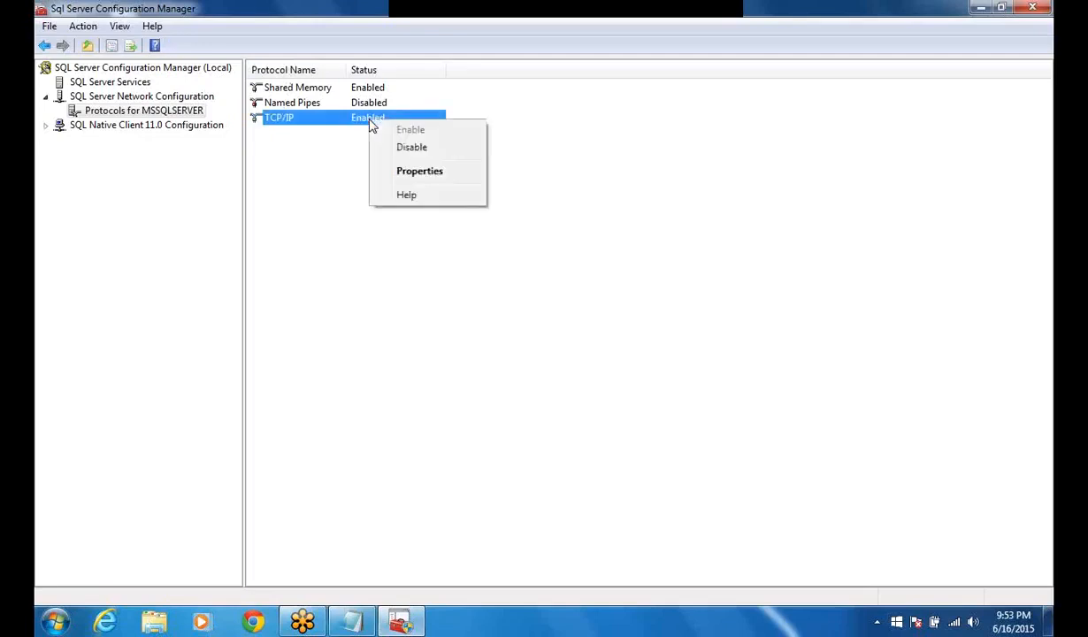
left_click(411, 147)
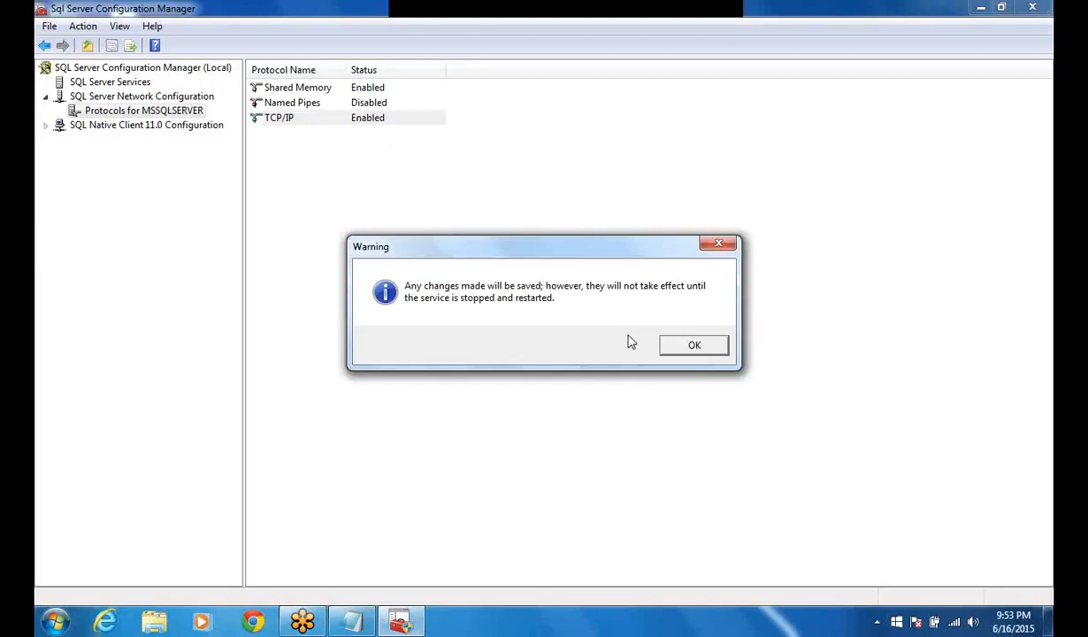
left_click(693, 345)
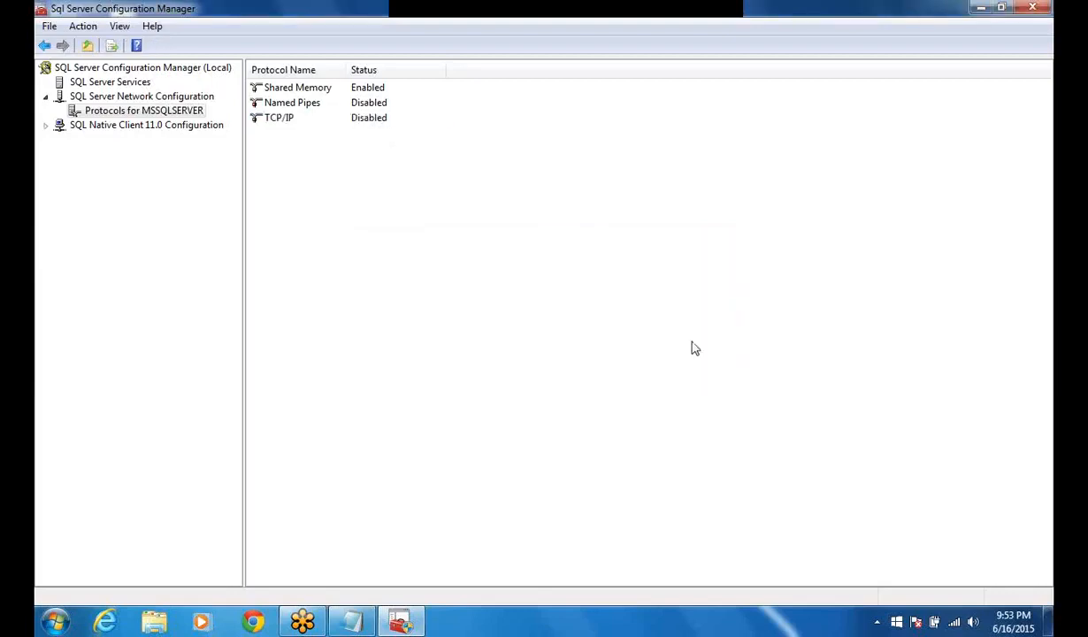
right_click(370, 90)
left_click(408, 118)
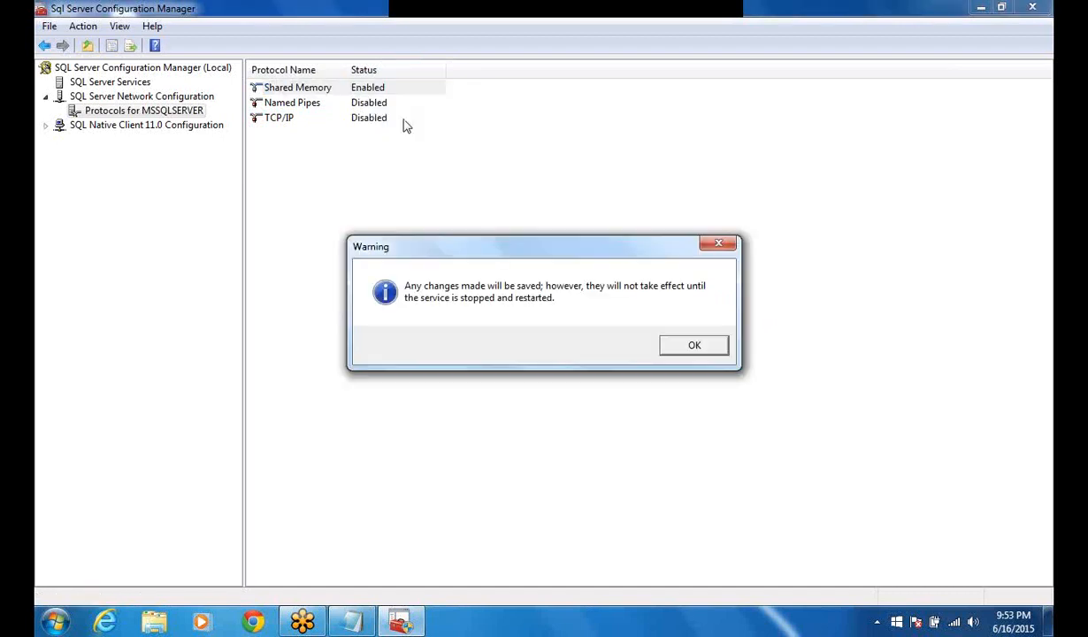
left_click(695, 347)
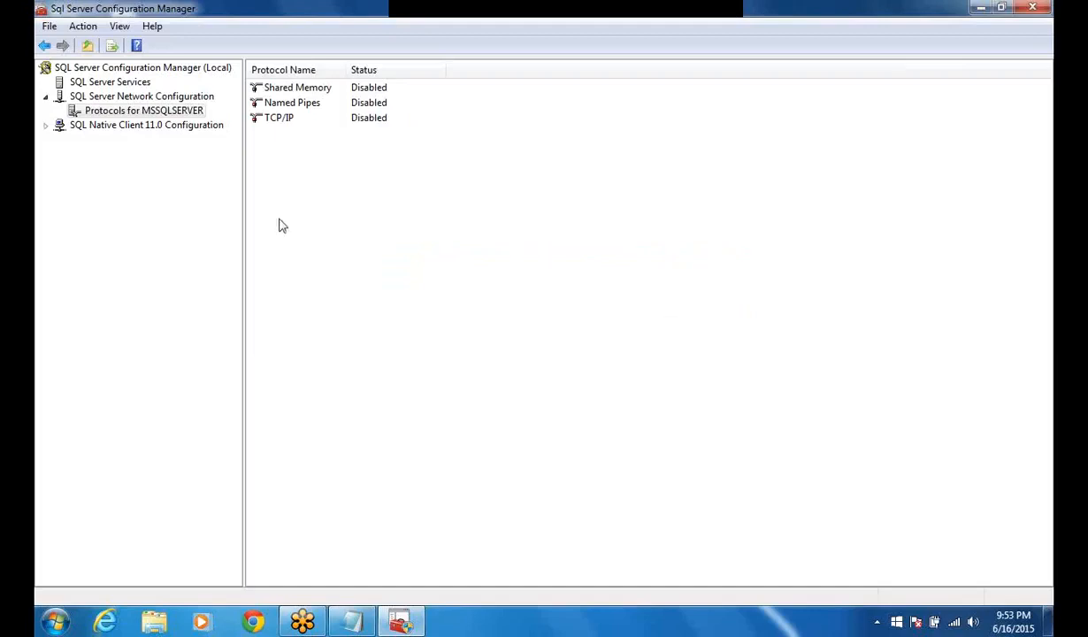
Step: Open SQL Server Services, try to restart the SQL Server (MSSQLSERVER) service, and dismiss the resulting message
left_click(129, 85)
right_click(129, 85)
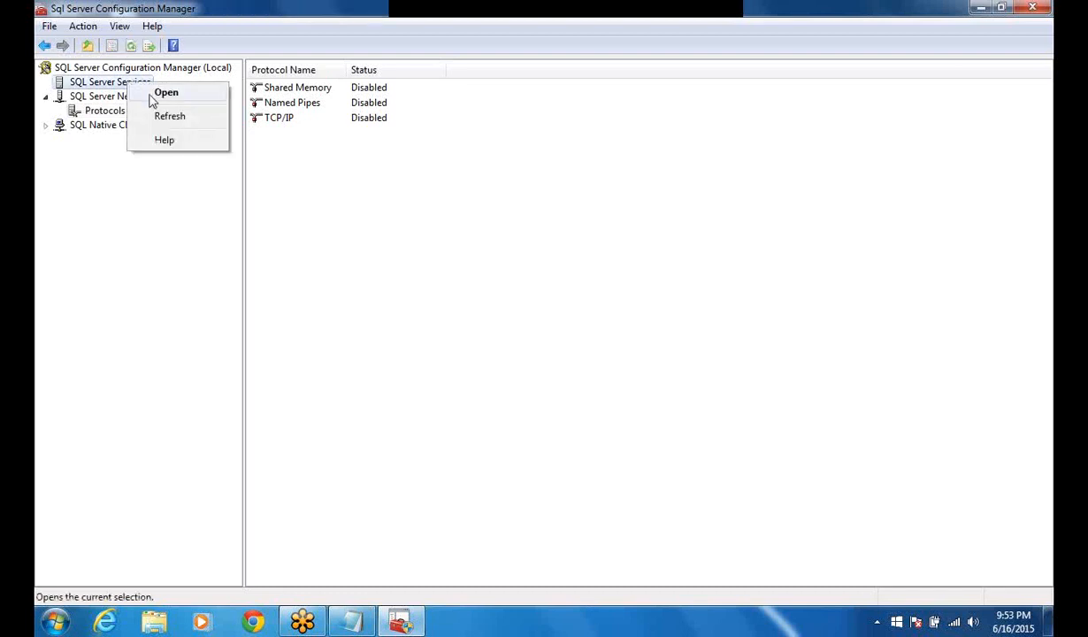
left_click(151, 96)
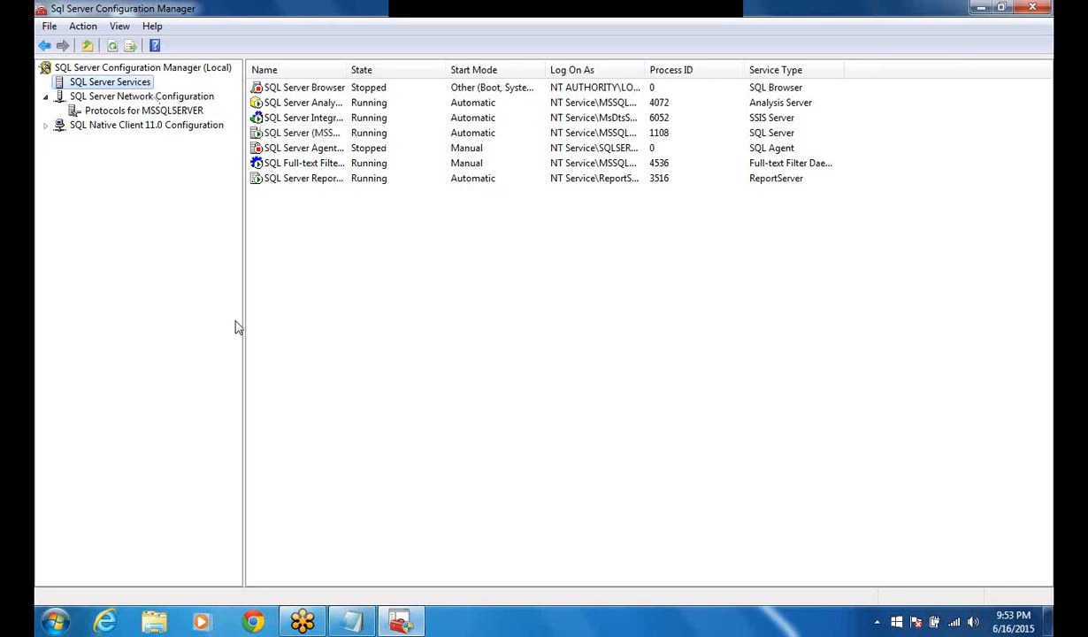
right_click(311, 134)
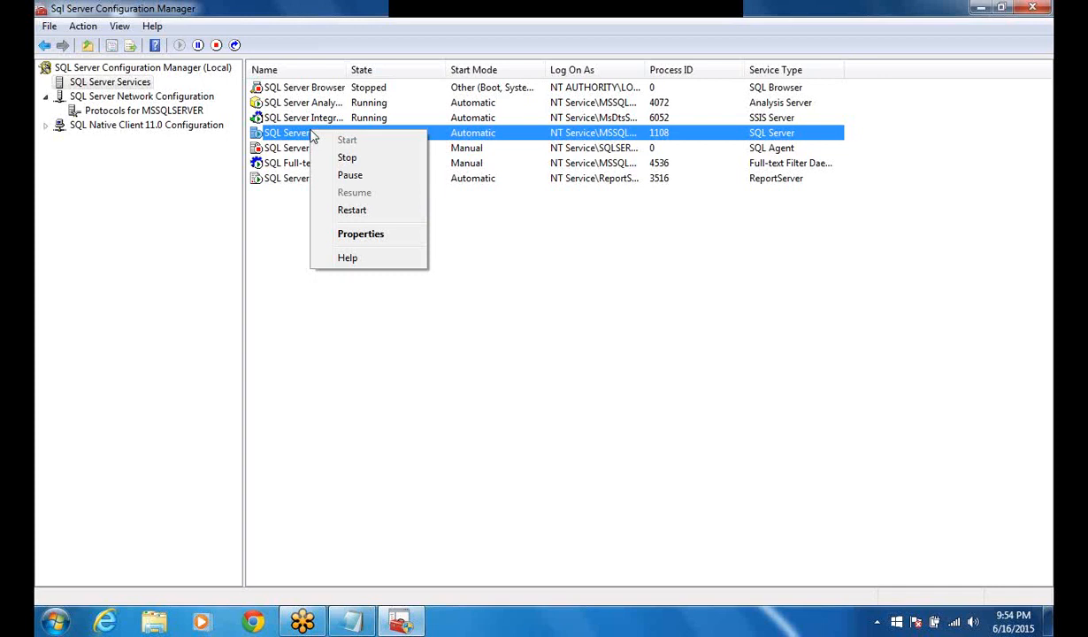
left_click(344, 211)
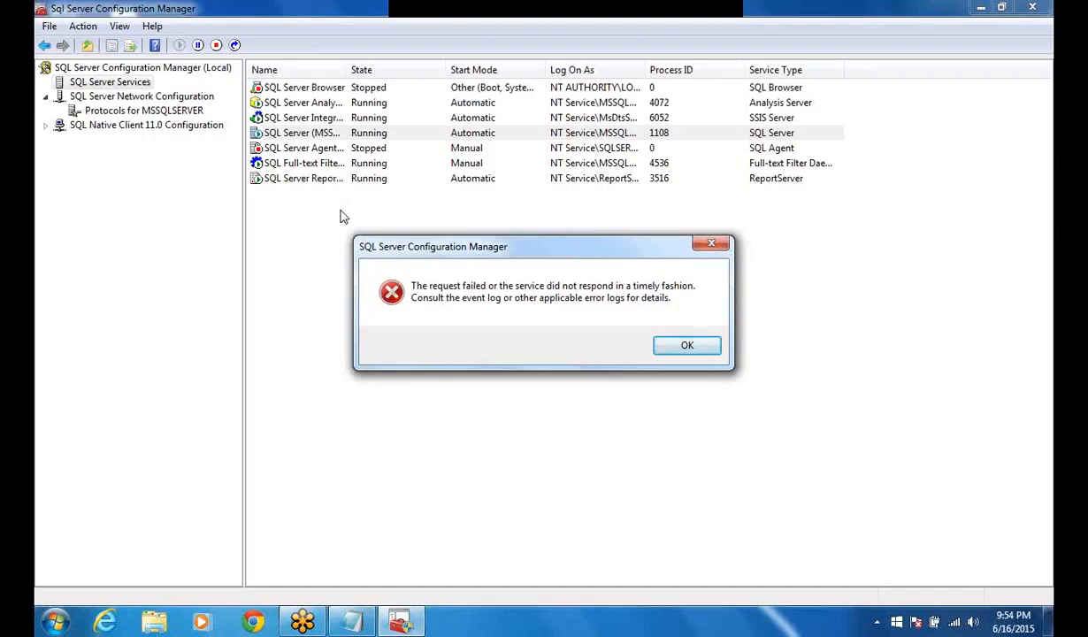
left_click(675, 348)
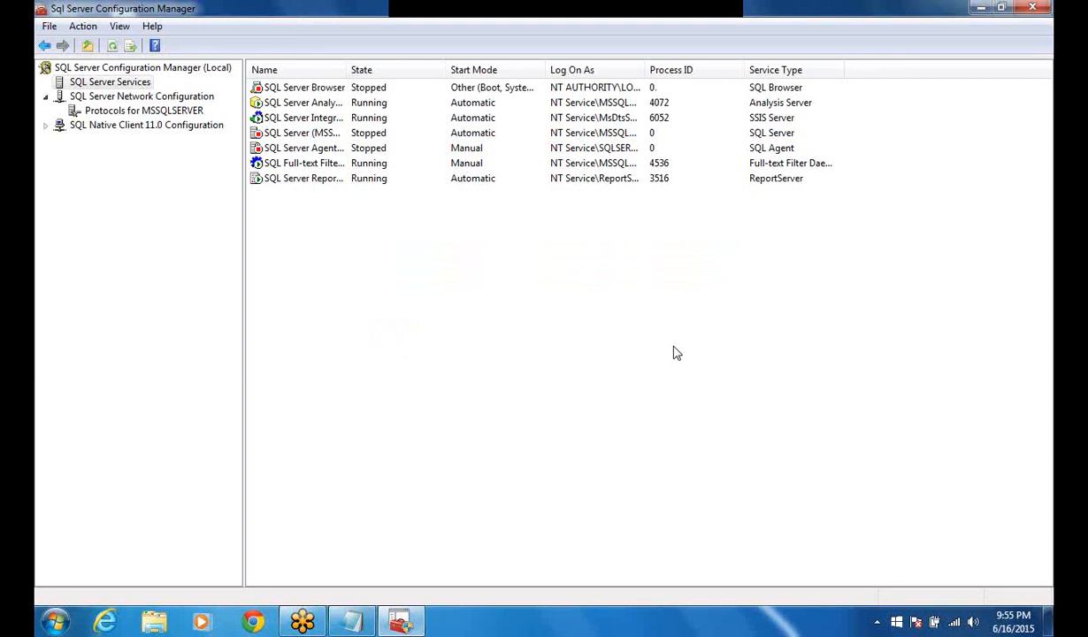
Step: Launch SQL Server 2014 Management Studio and try to connect to the HOME-PC Database Engine with Windows Authentication
left_click(53, 627)
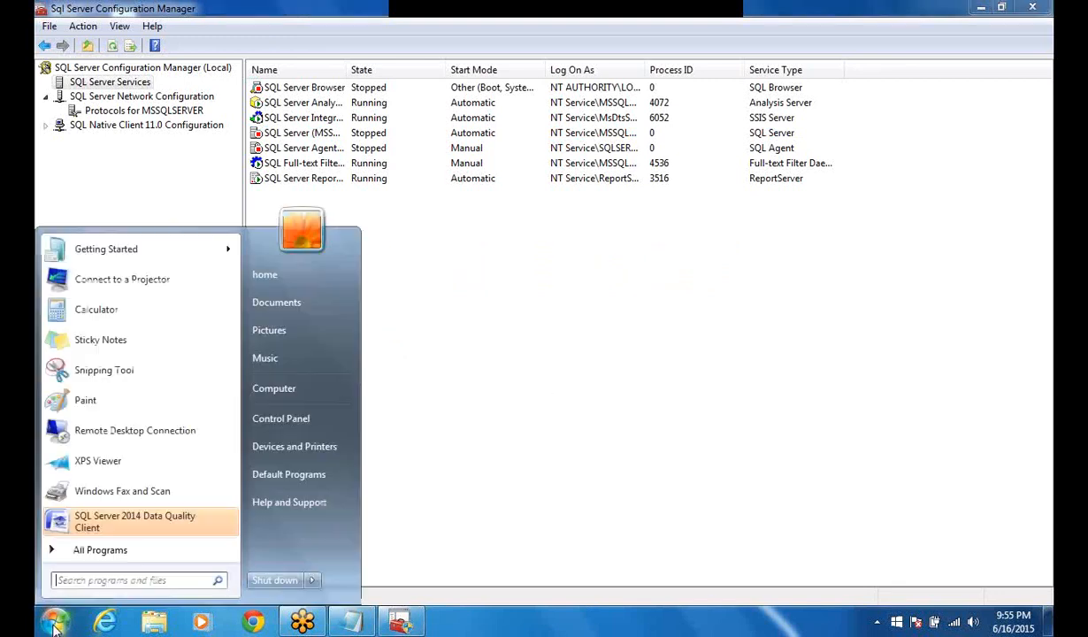
left_click(104, 551)
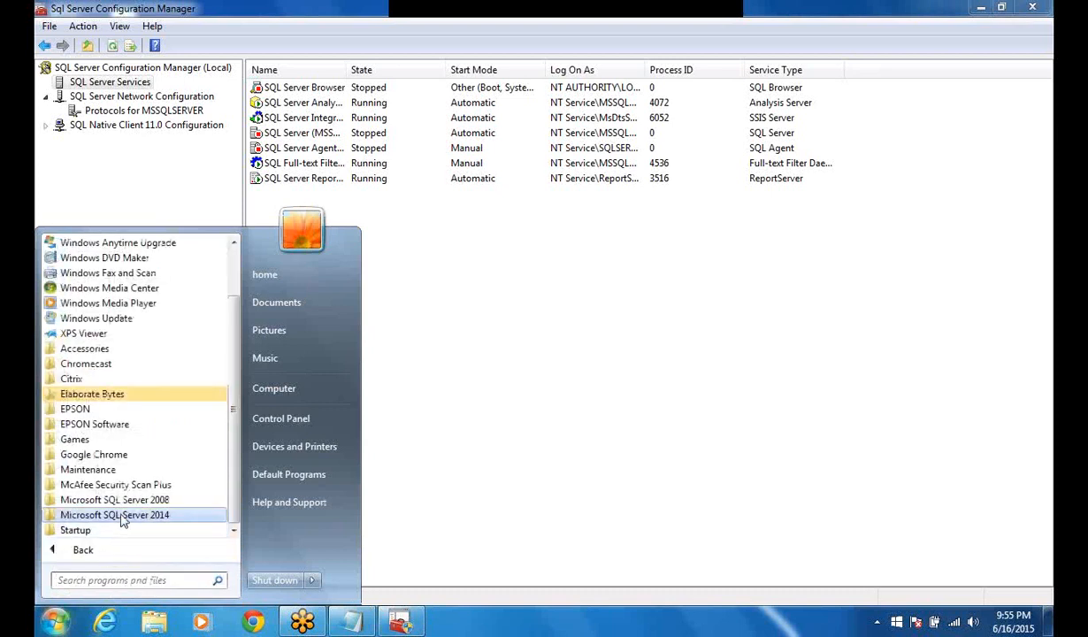
left_click(123, 522)
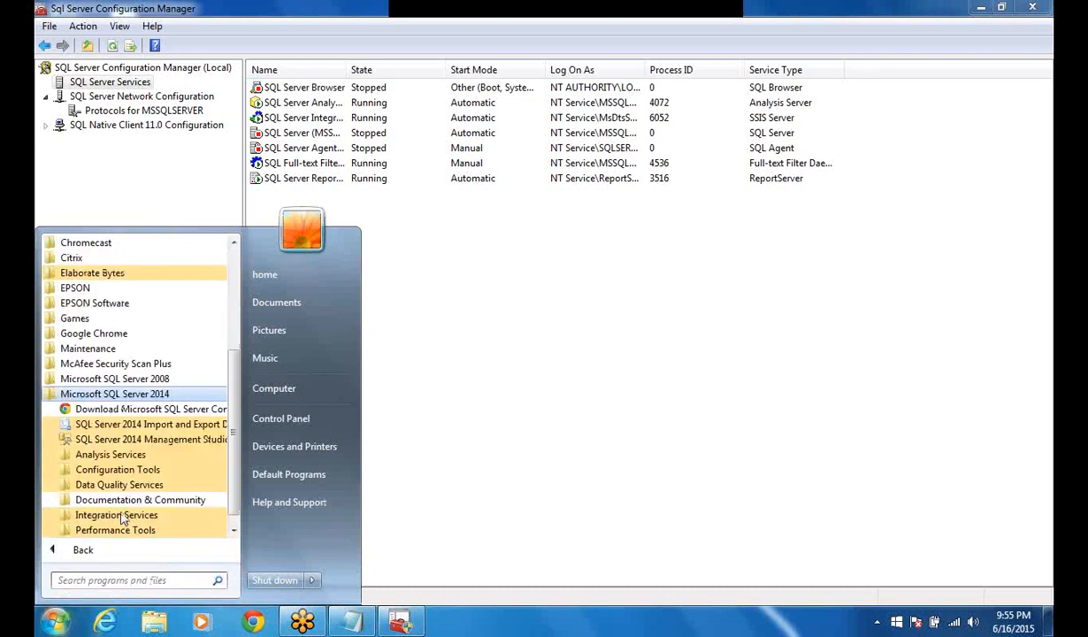
left_click(139, 441)
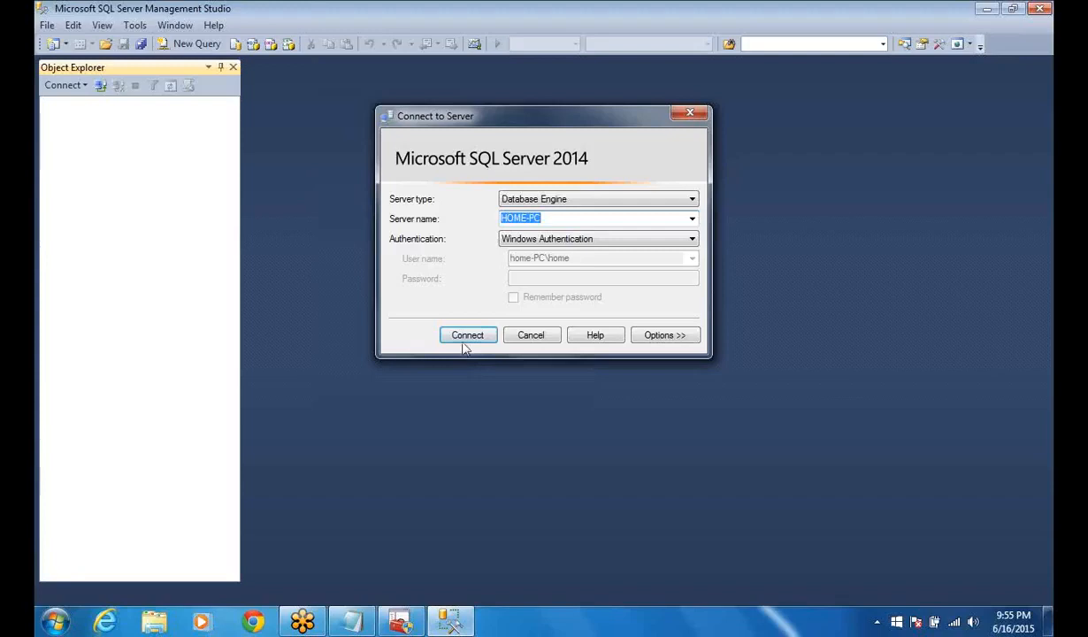
left_click(466, 341)
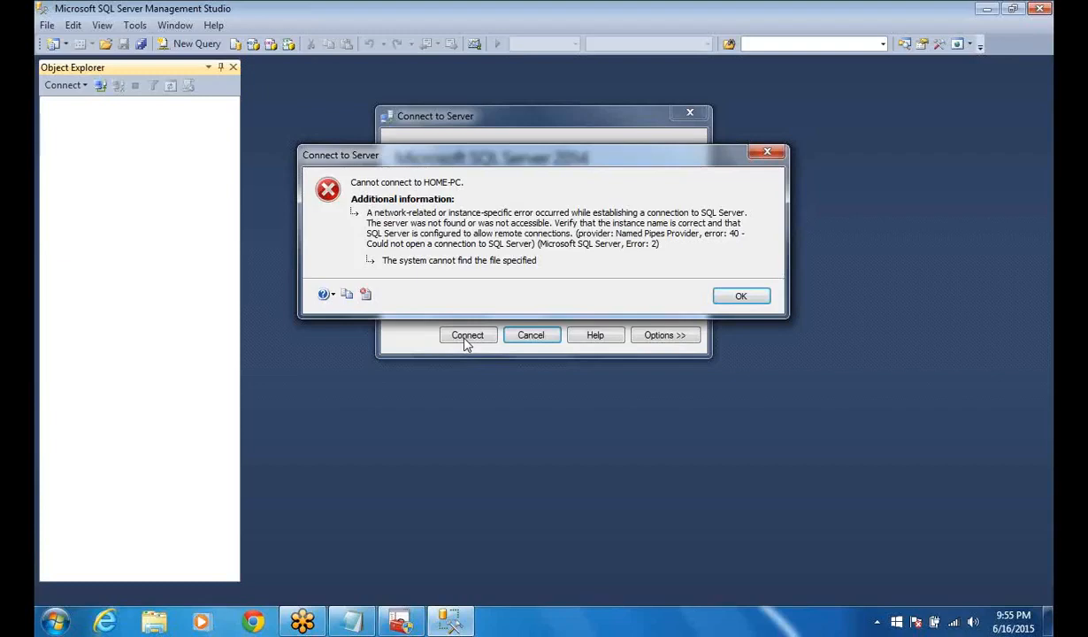
Step: Switch to SQL Server Configuration Manager and widen the Name column of the services list to fit the full service names
left_click(401, 623)
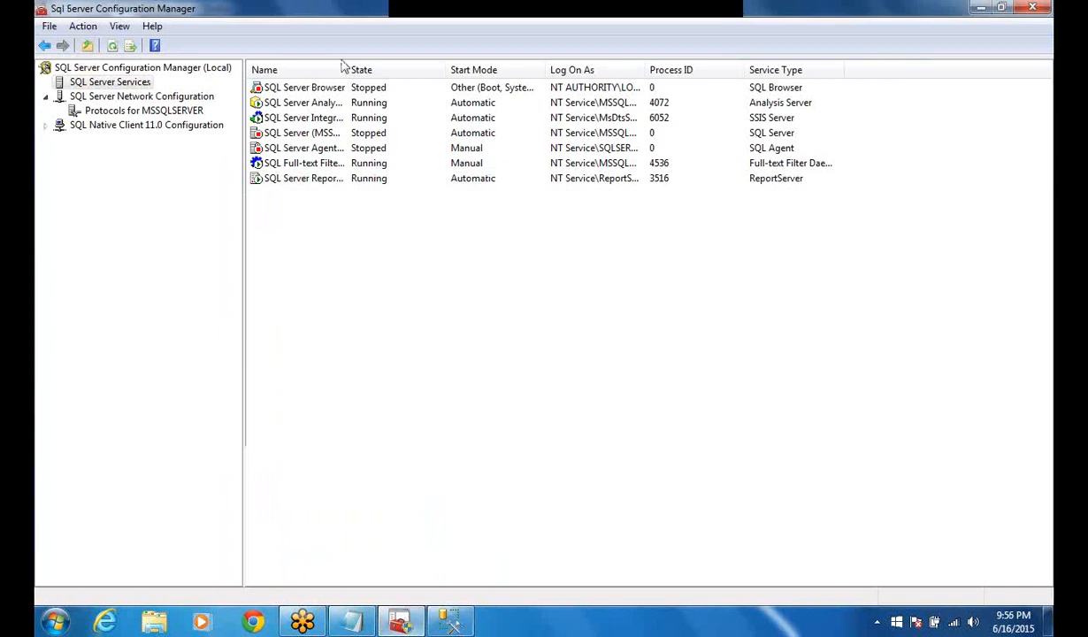
left_click_drag(344, 69, 356, 69)
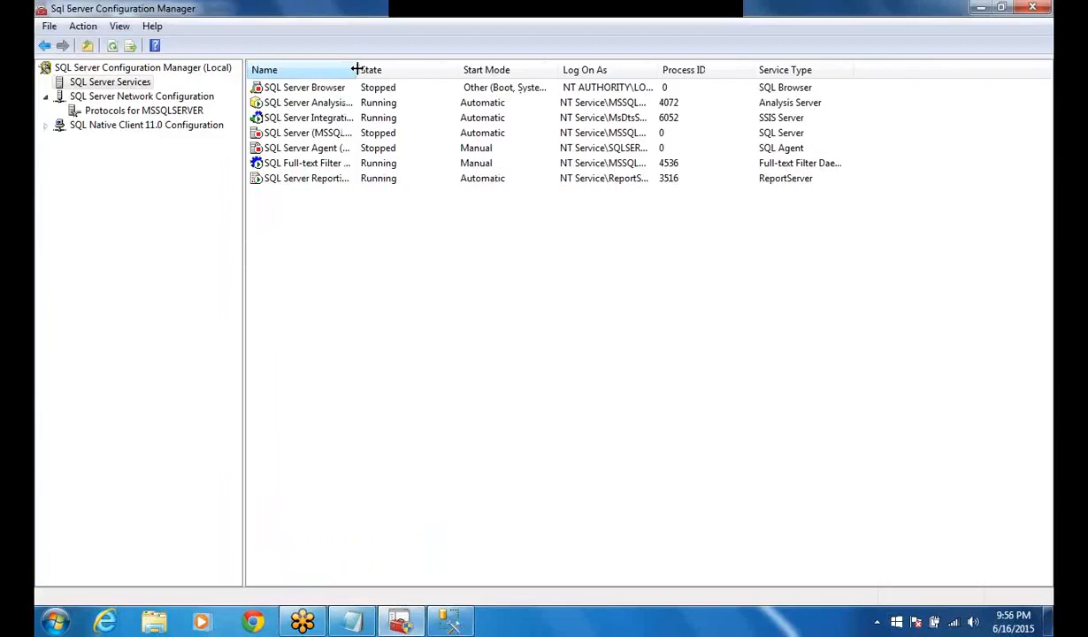
left_click_drag(357, 69, 361, 67)
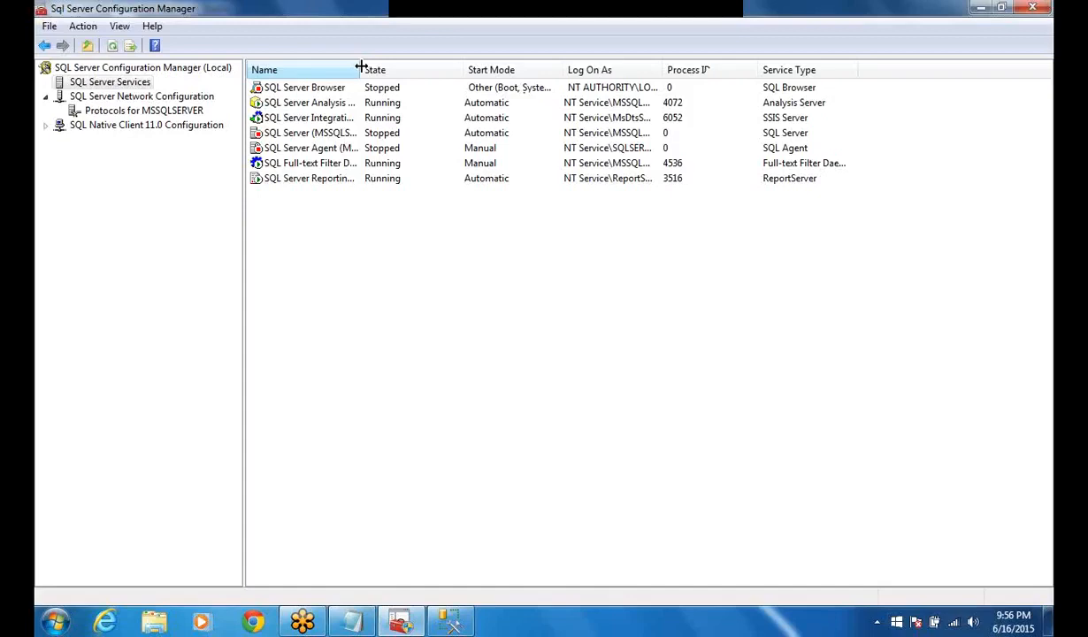
left_click_drag(361, 67, 458, 81)
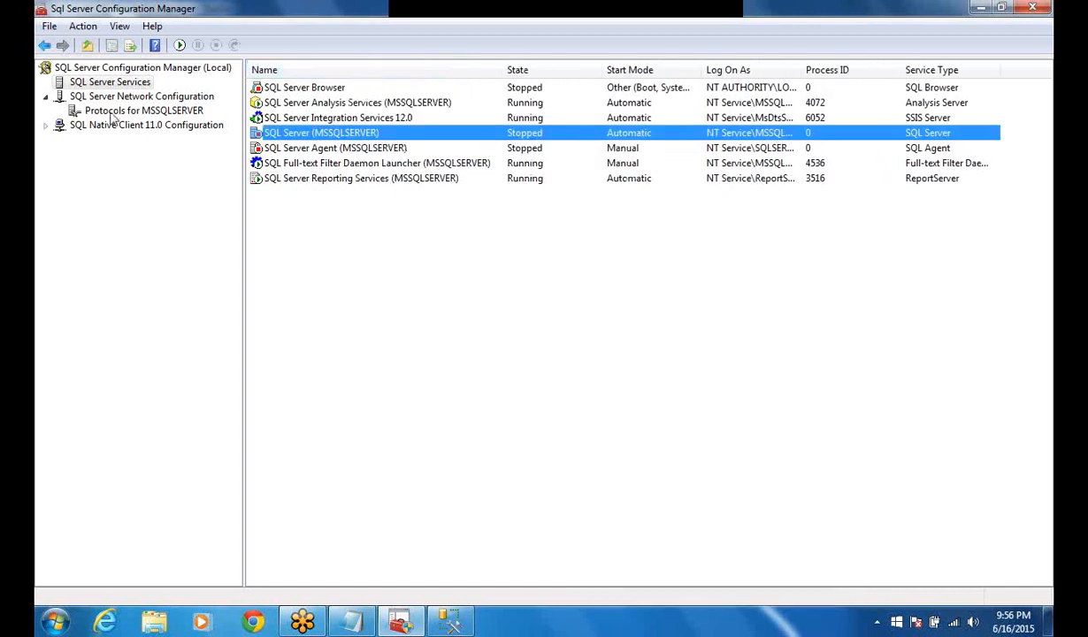
Step: Open the protocols for MSSQLSERVER and enable Shared Memory, accepting the service restart warning
right_click(115, 112)
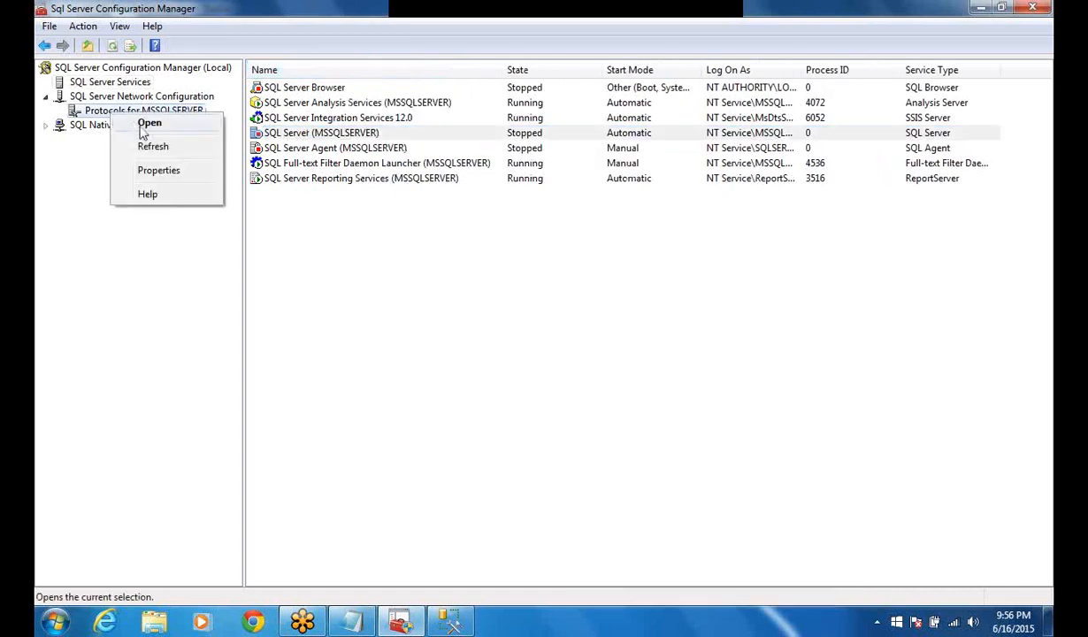
left_click(146, 124)
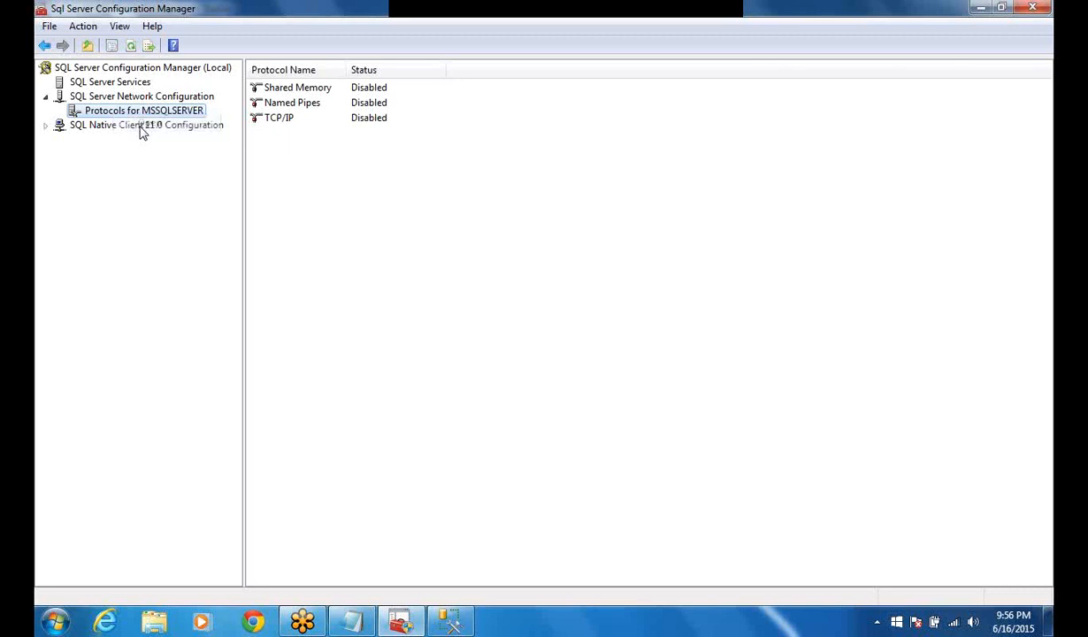
left_click(371, 91)
right_click(372, 91)
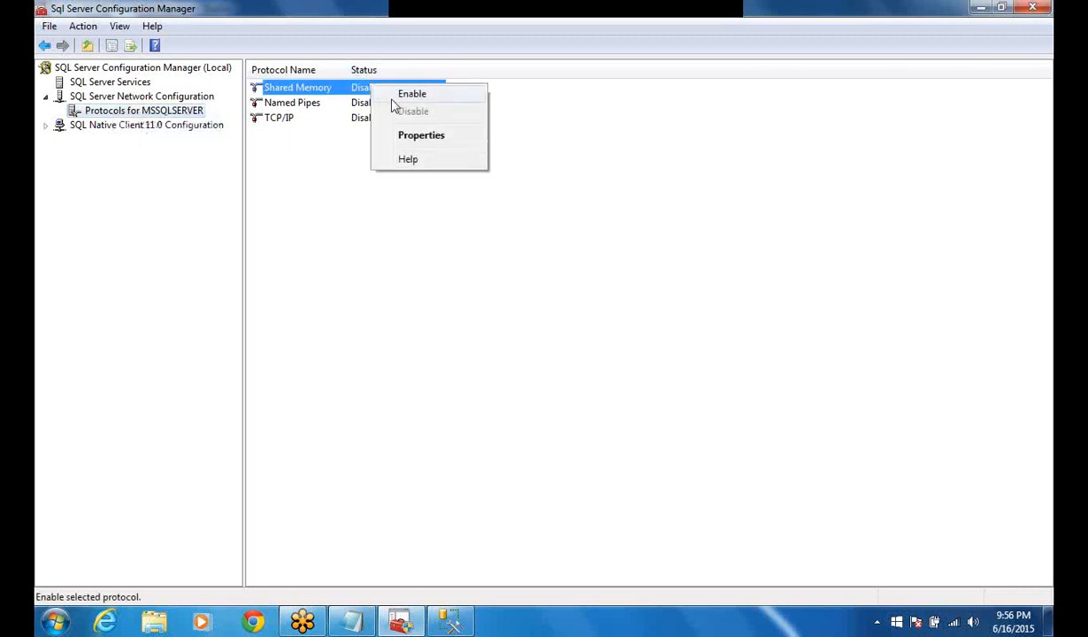
left_click(396, 104)
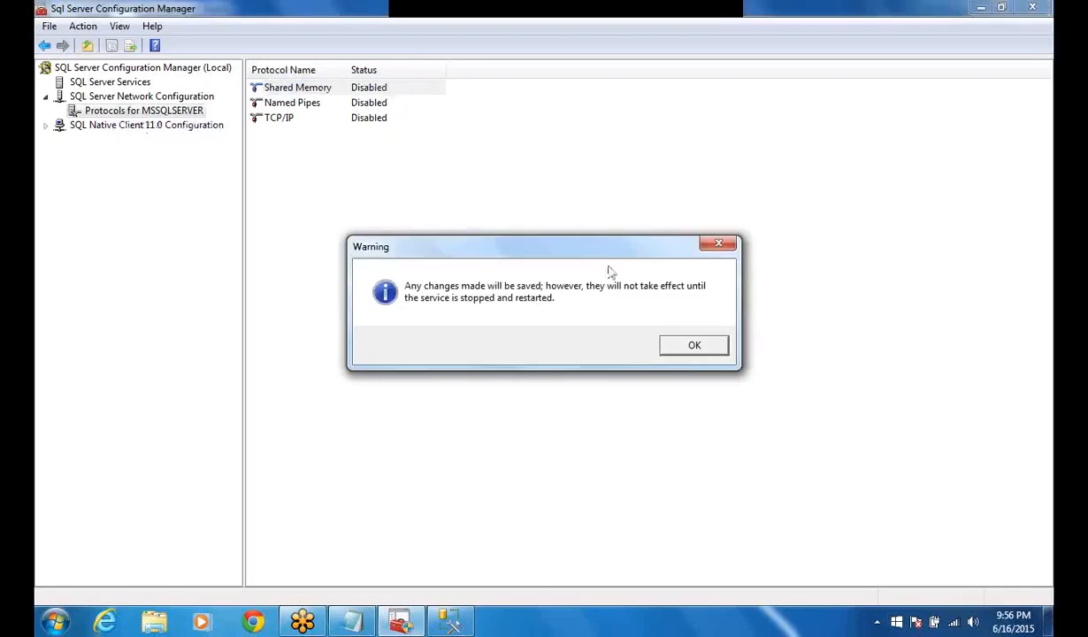
left_click(693, 354)
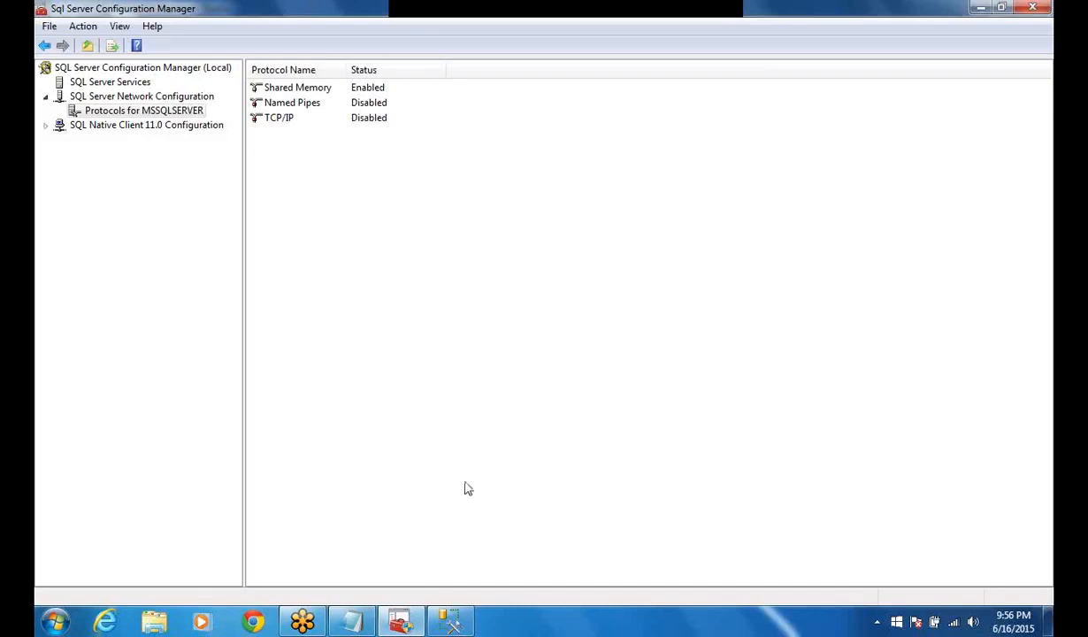
Step: Return to SQL Server Services and start the SQL Server (MSSQLSERVER) service
mouse_move(452, 625)
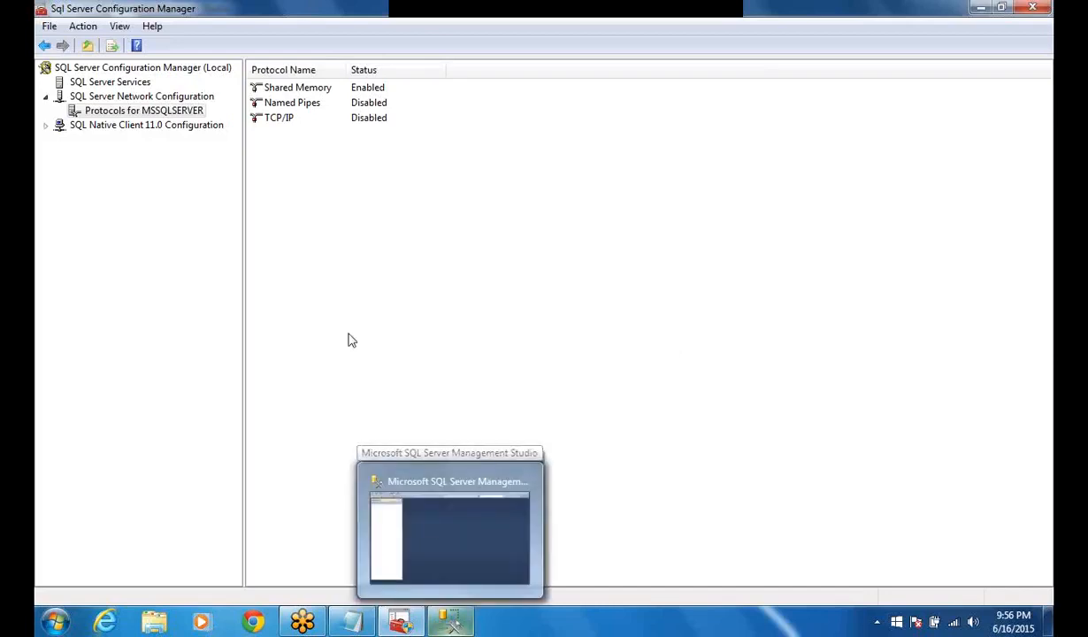
right_click(125, 81)
left_click(165, 99)
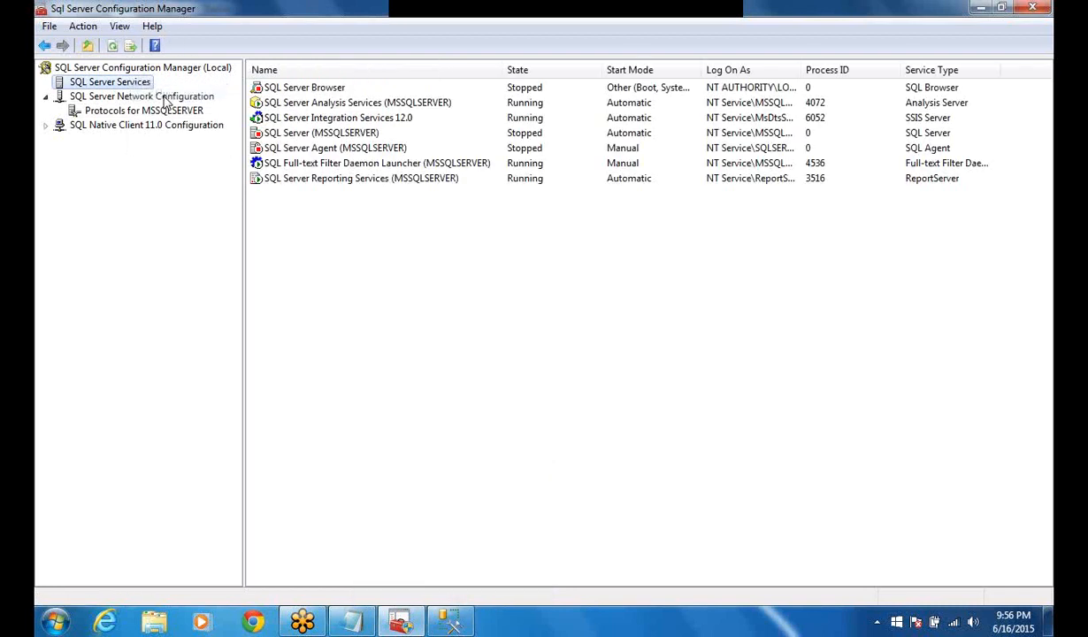
right_click(515, 135)
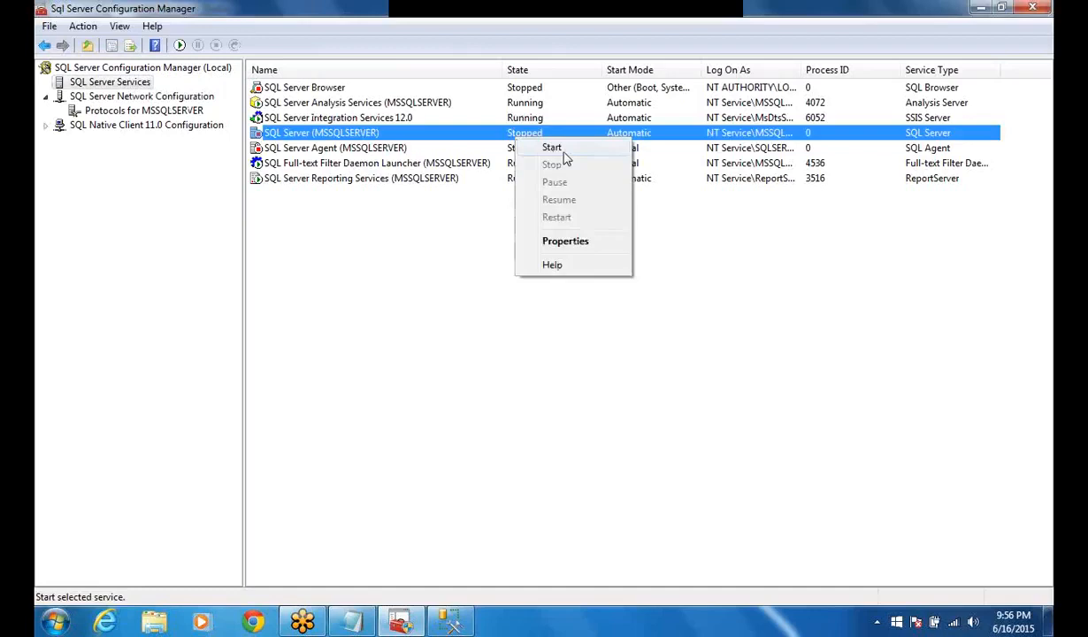
left_click(552, 147)
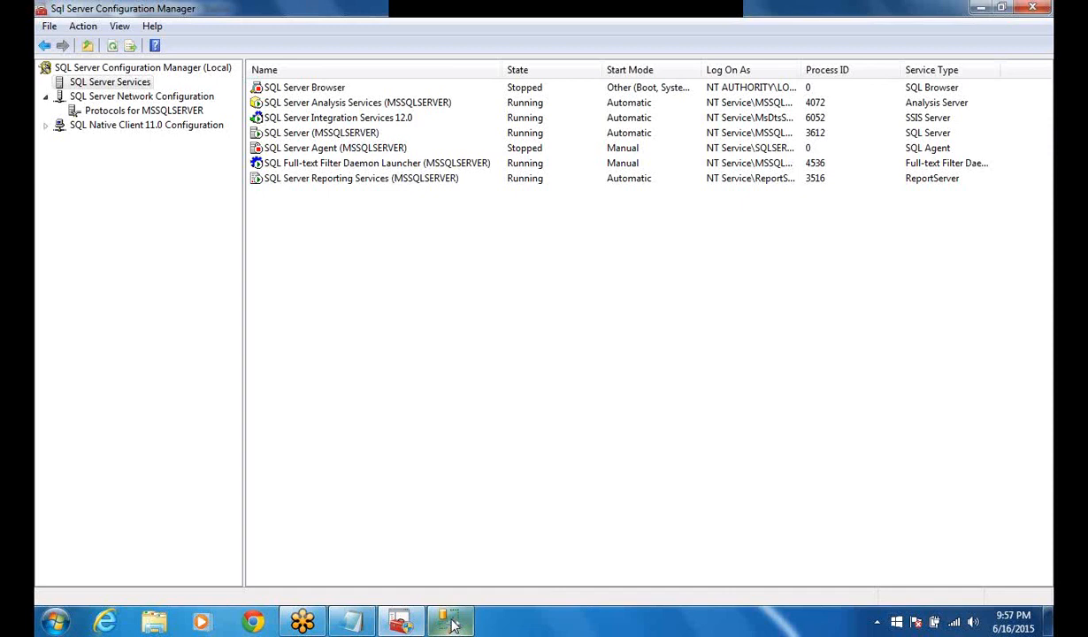
Step: Switch to SQL Server Management Studio, dismiss the connection error, and connect to the HOME-PC server again
mouse_move(452, 624)
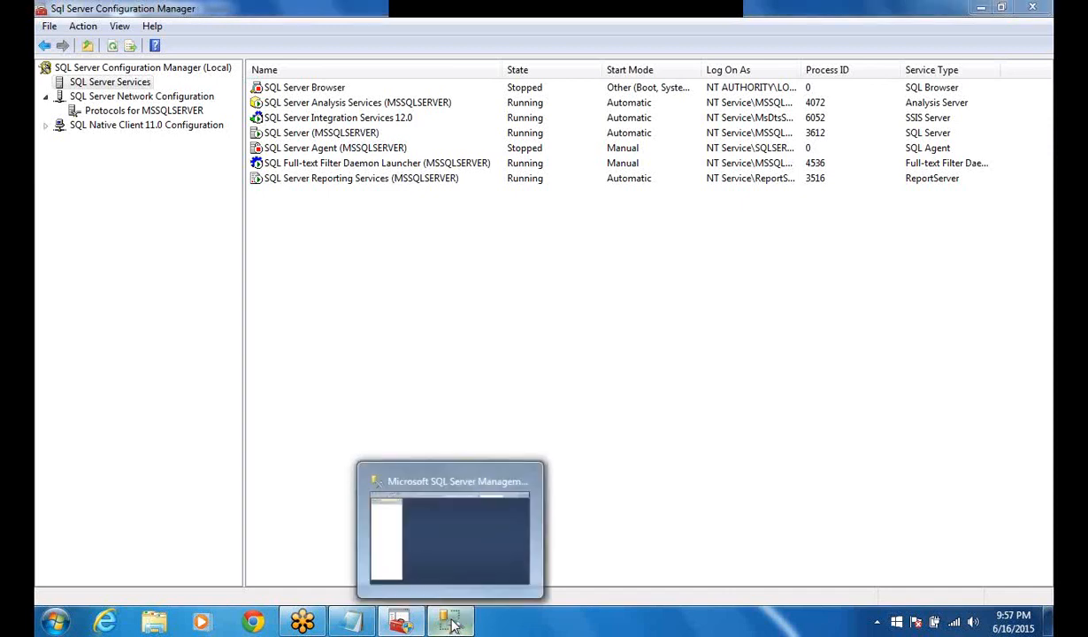
left_click(454, 625)
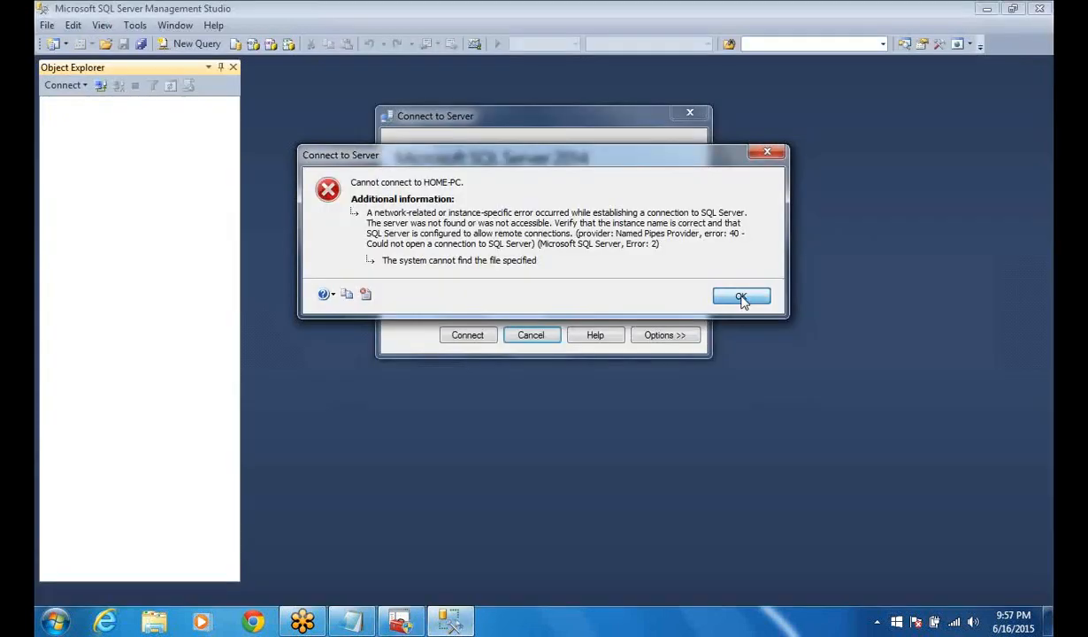
left_click(741, 297)
left_click(482, 336)
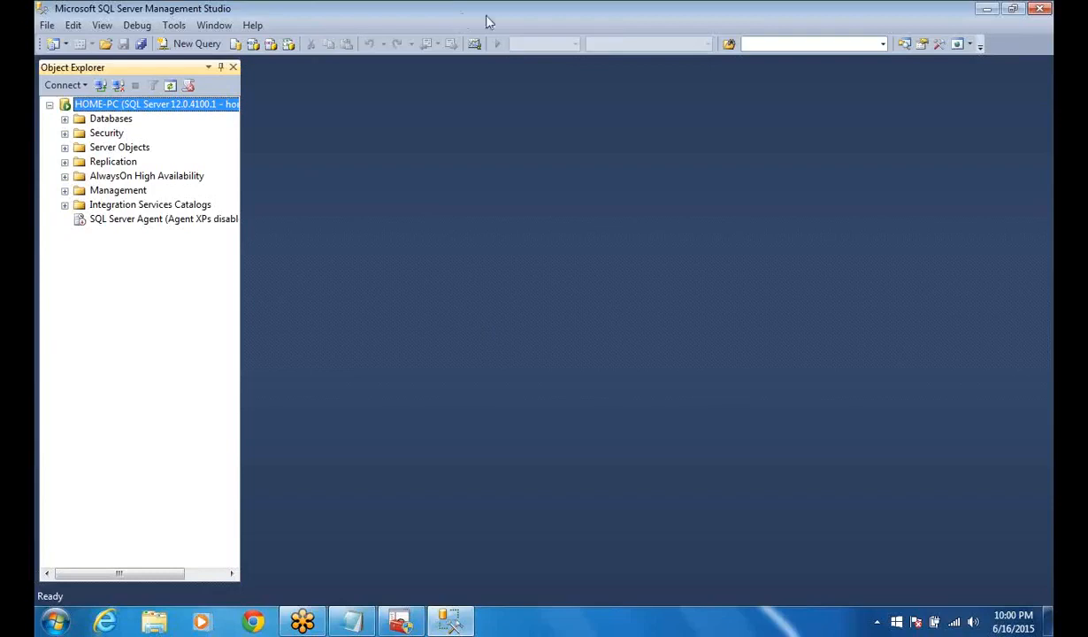
left_click(615, 22)
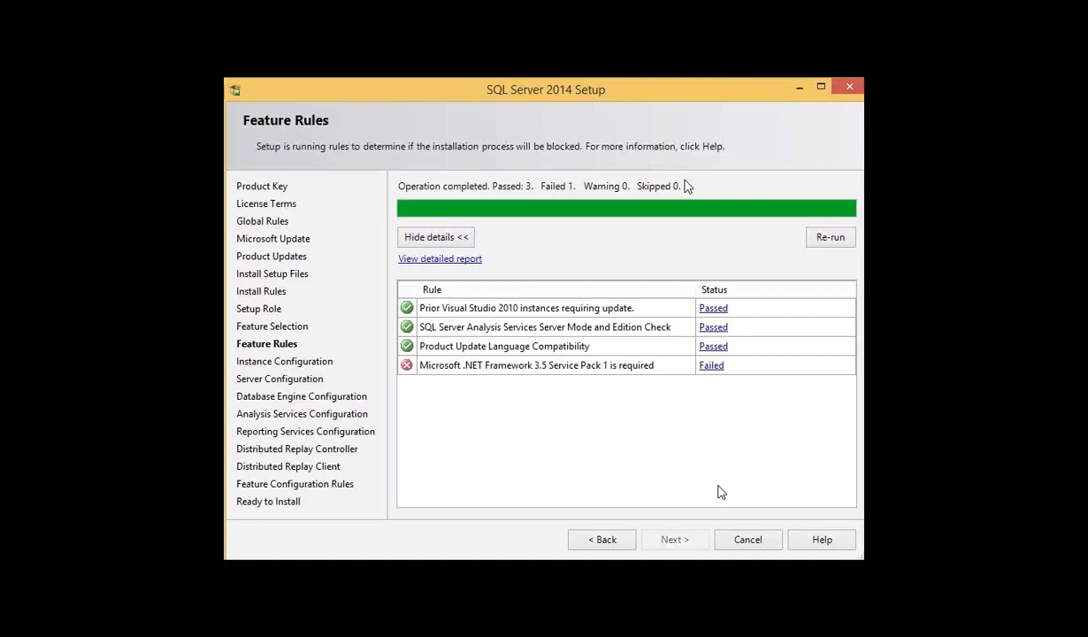
Step: Cancel the SQL Server 2014 setup on the Feature Rules page
left_click(748, 540)
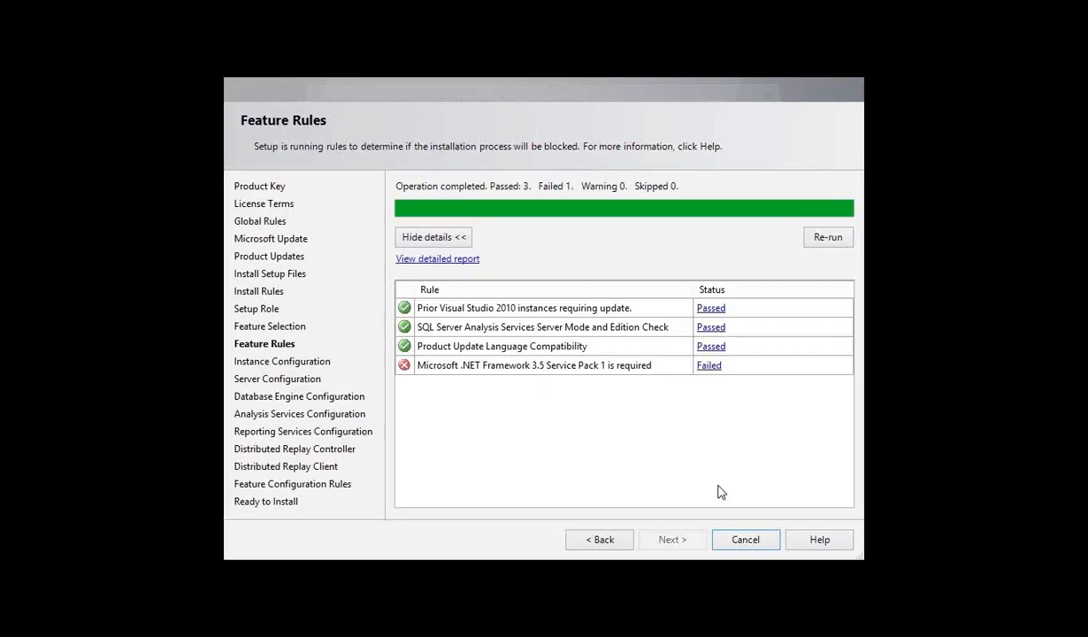
left_click(718, 486)
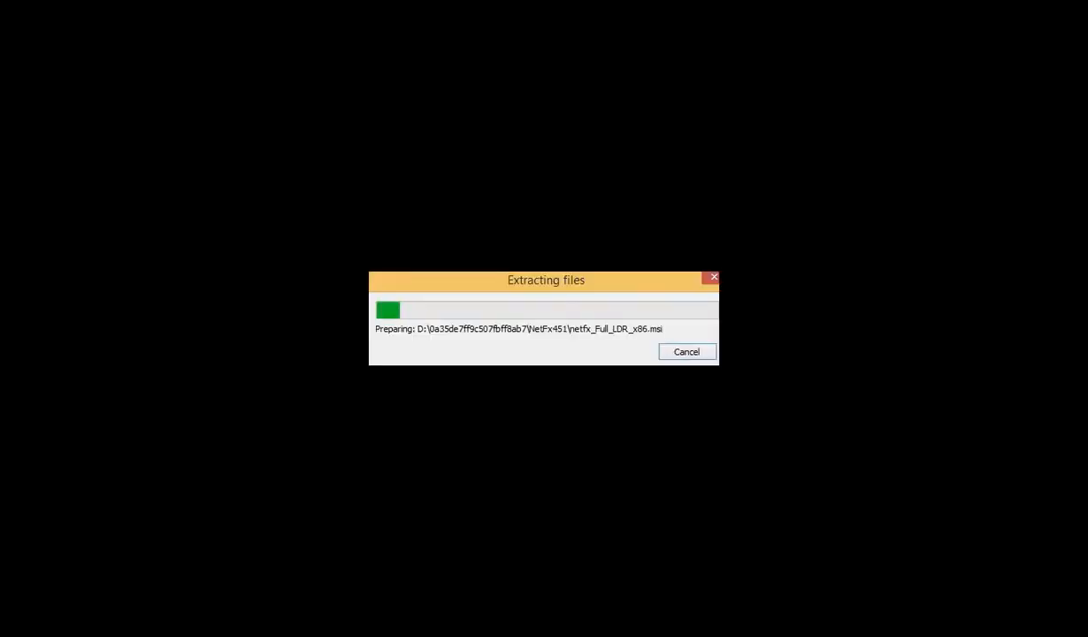
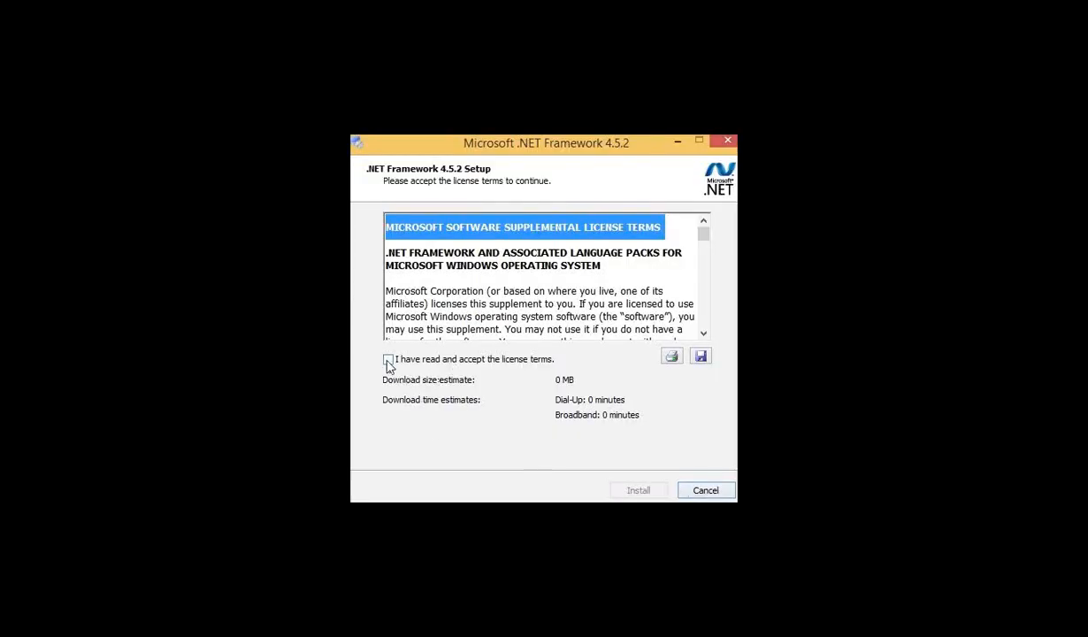
Step: Accept the license terms, install .NET Framework 4.5.2, and allow its setup to close the programs using its files
left_click(387, 360)
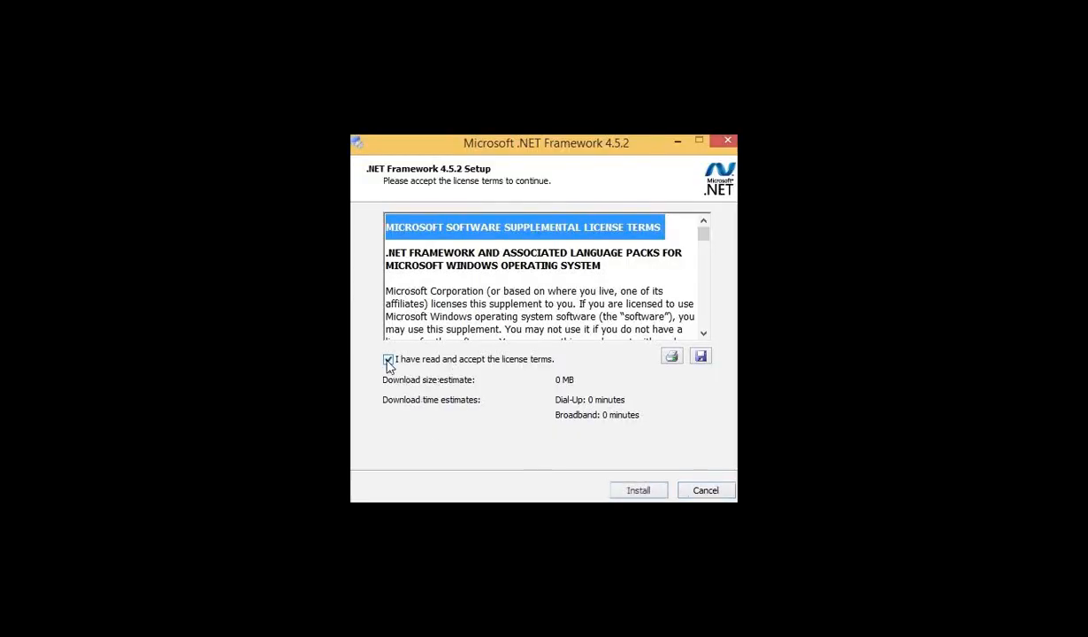
left_click(636, 491)
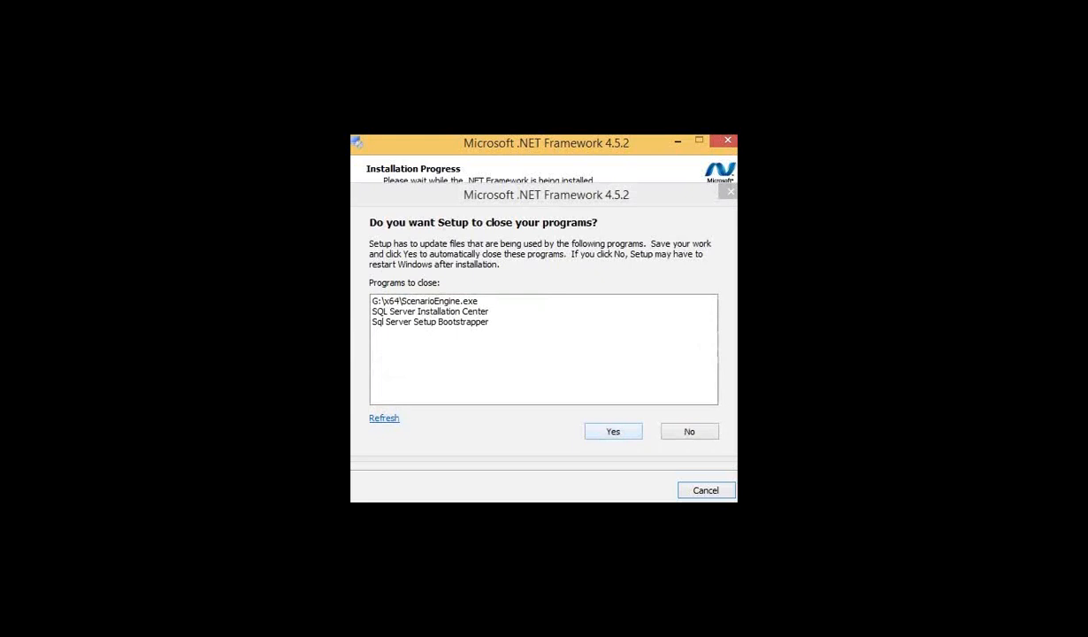
left_click(626, 436)
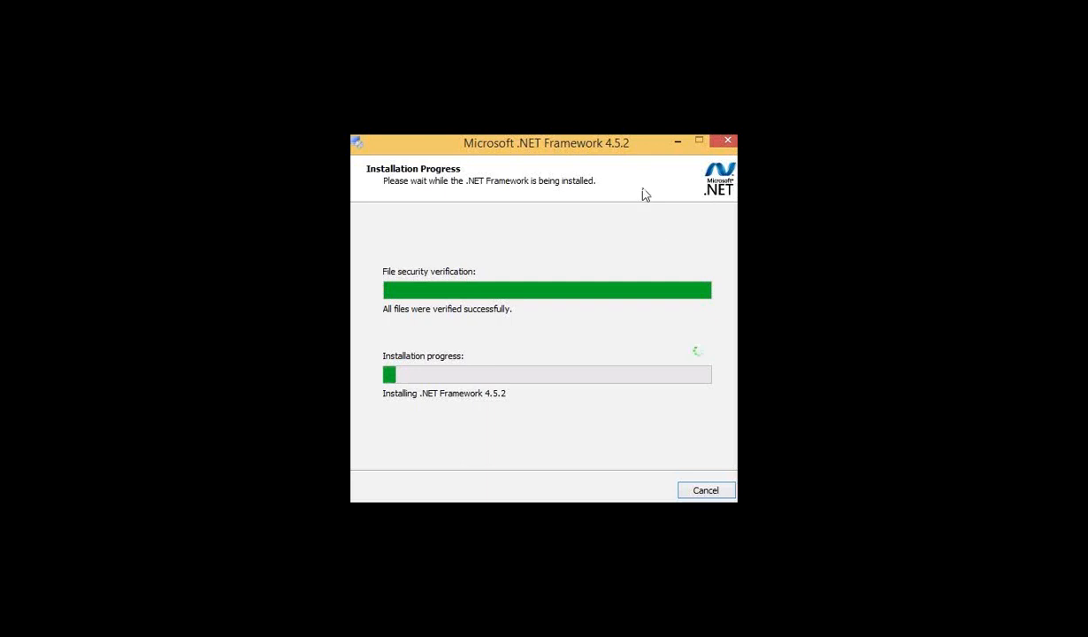
mouse_move(639, 144)
left_mouse_down()
mouse_move(610, 122)
mouse_move(636, 178)
mouse_move(646, 148)
mouse_move(667, 143)
mouse_move(632, 141)
mouse_move(622, 156)
mouse_move(638, 144)
left_mouse_up()
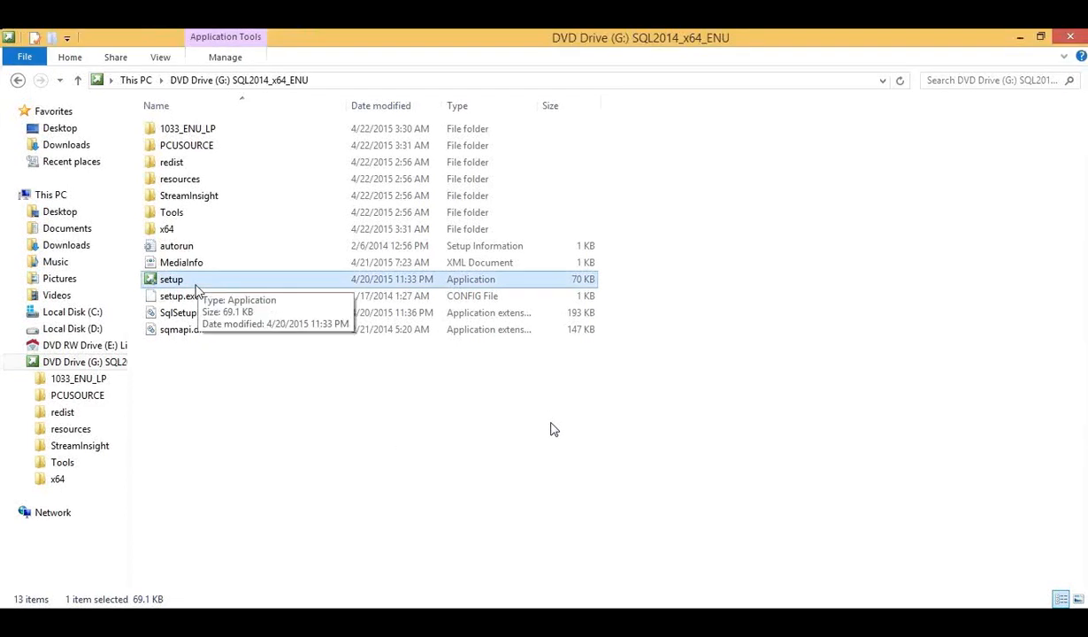
Step: Run the setup application on the SQL2014_x64_ENU DVD drive as administrator
double_click(197, 287)
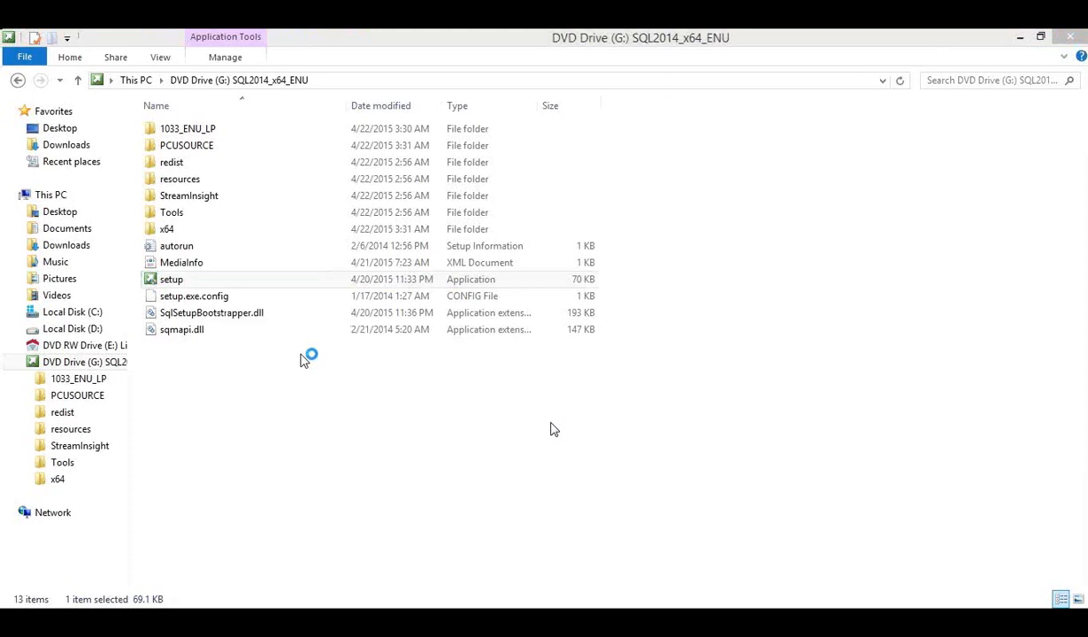
right_click(261, 283)
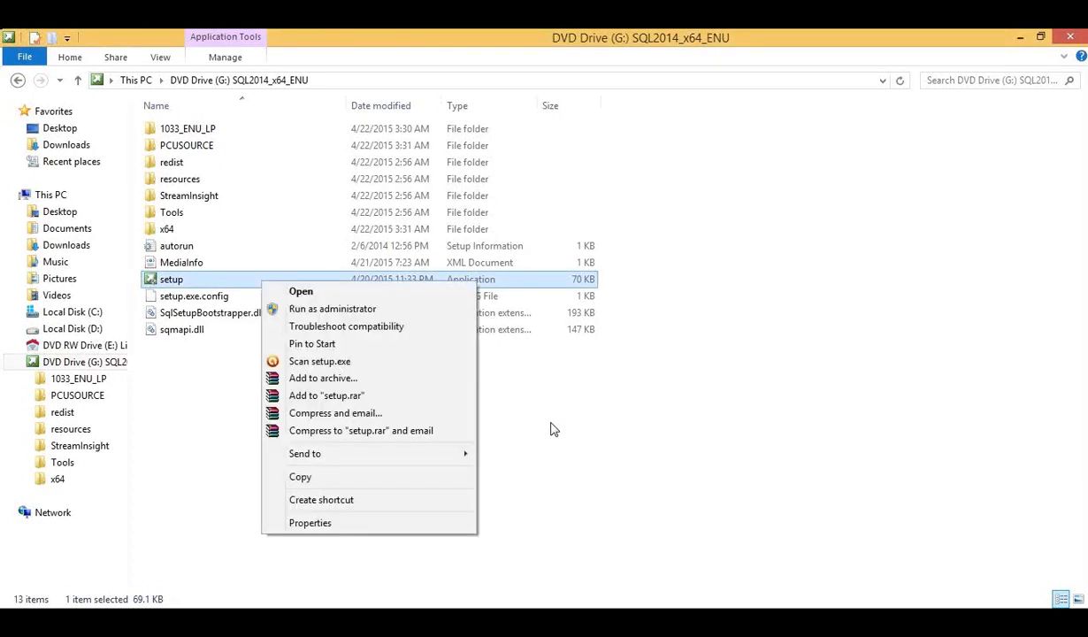
key("Down")
key("Down")
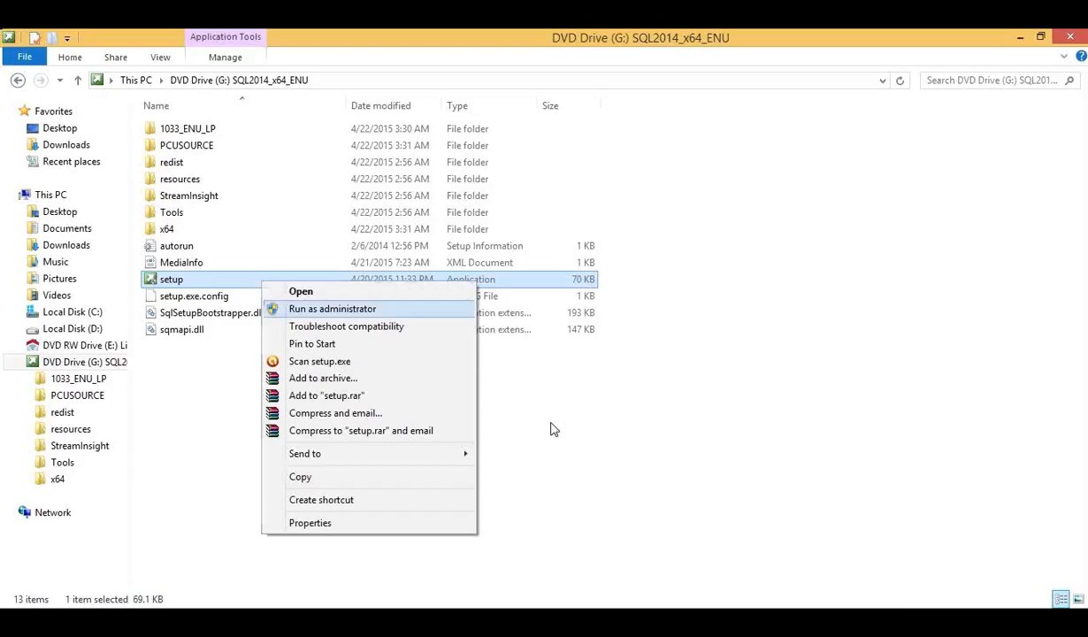
key("Return")
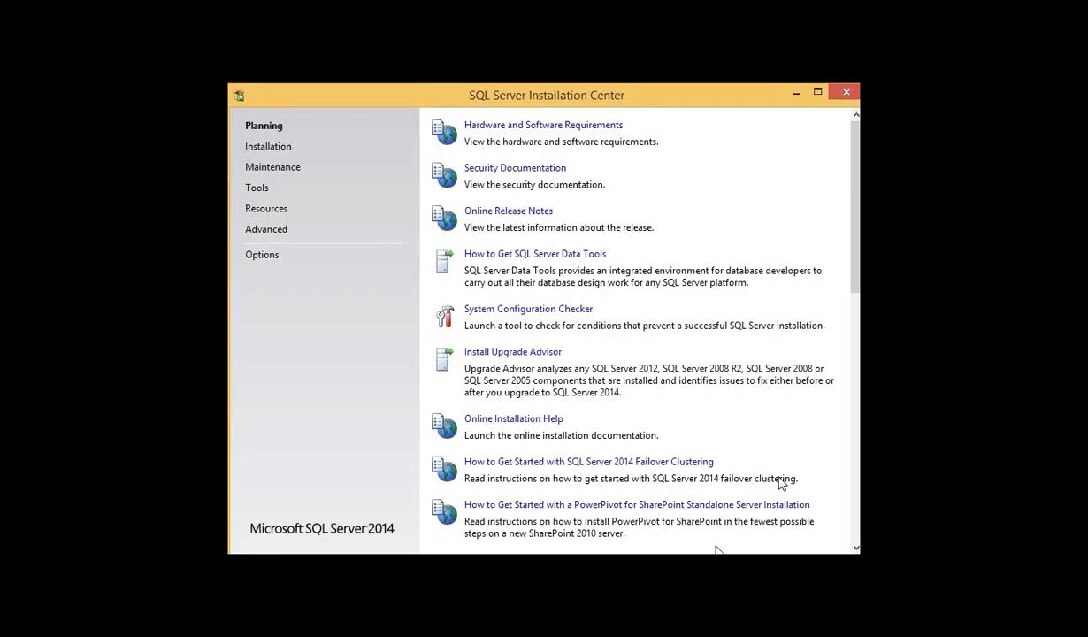
Step: Start a new SQL Server stand-alone installation with the free Evaluation edition, accept the license terms, and proceed through the Global Rules
left_click(289, 152)
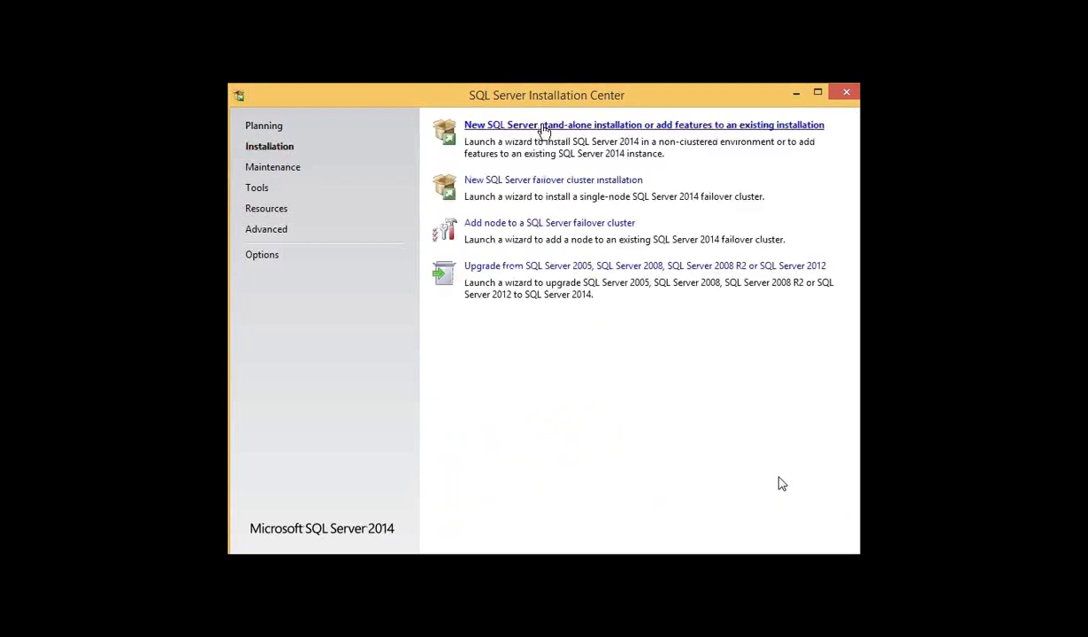
left_click(542, 127)
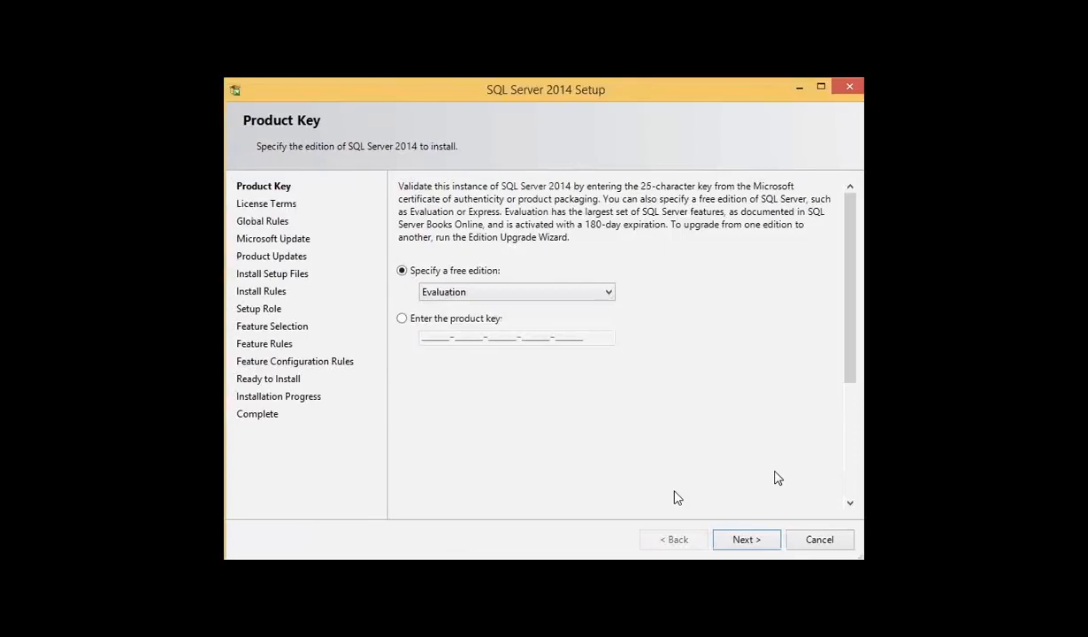
left_click(750, 540)
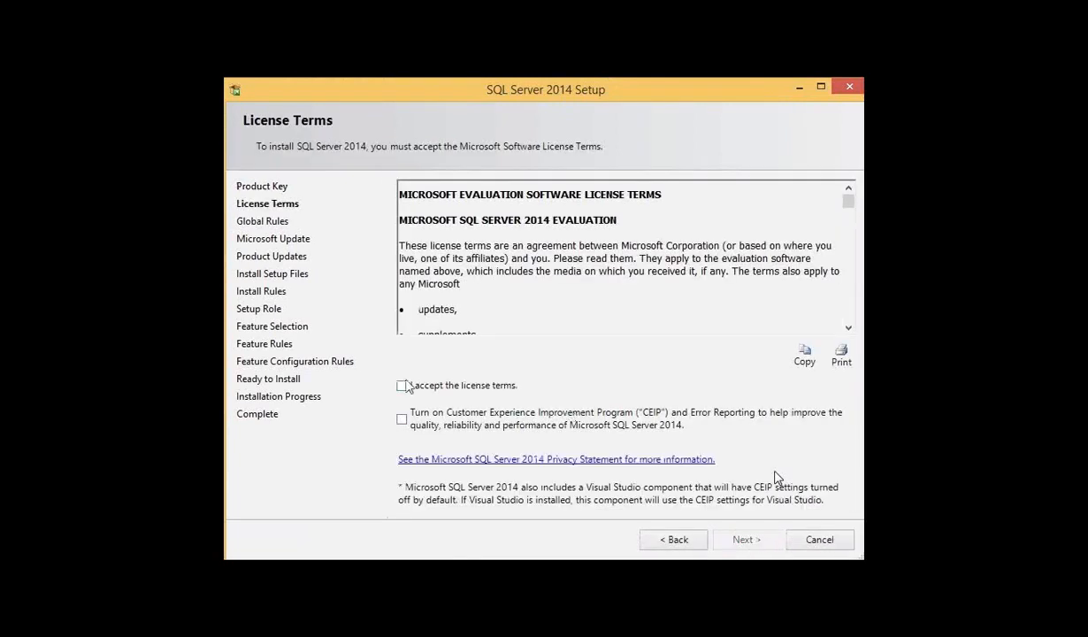
left_click(402, 387)
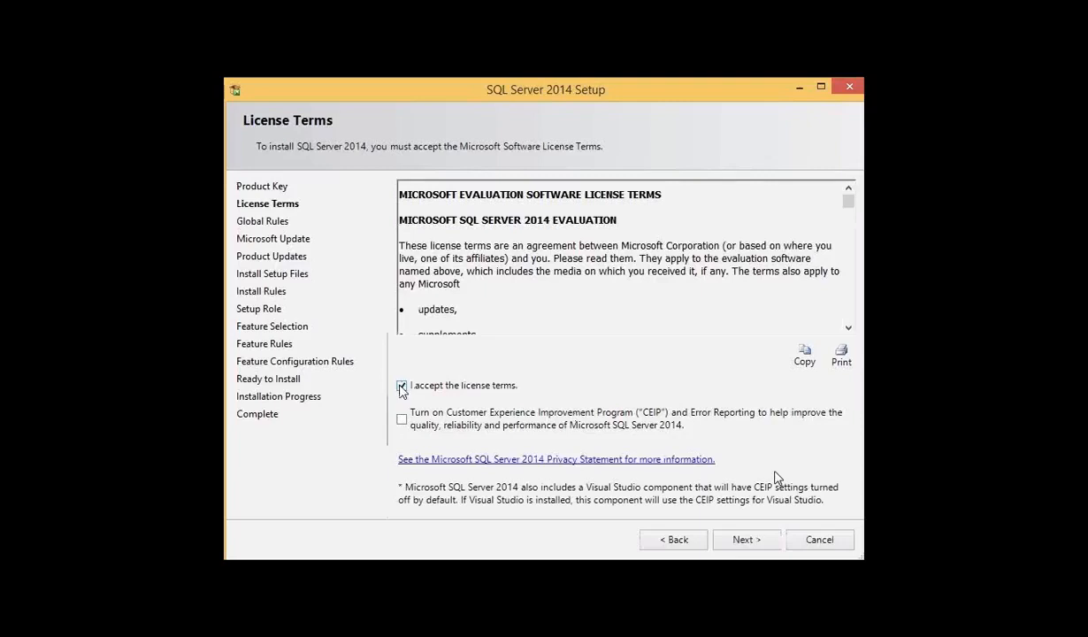
left_click(747, 544)
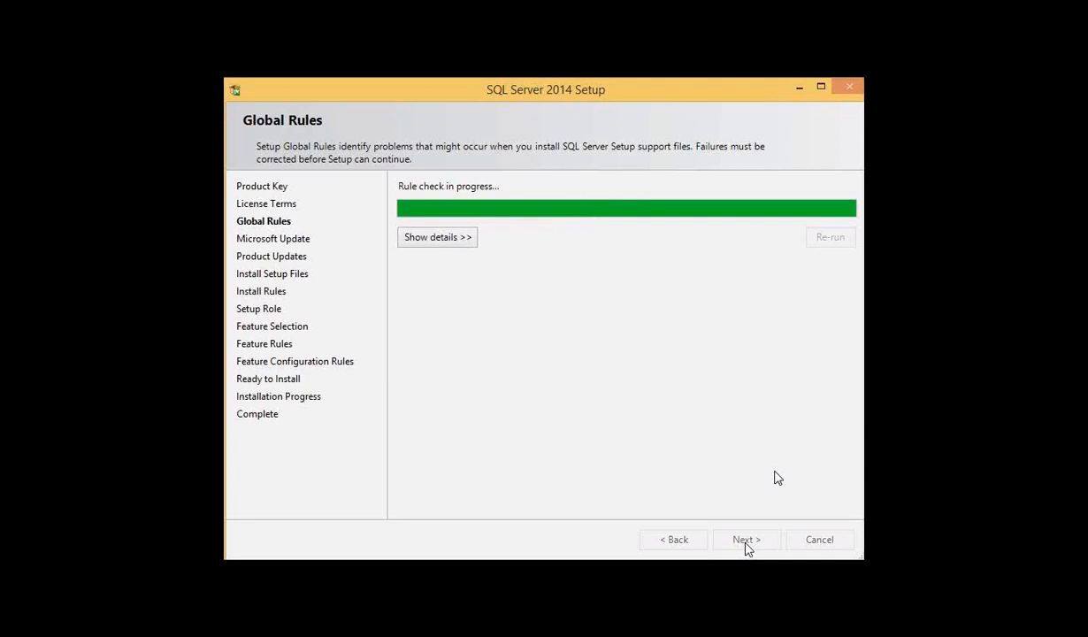
left_click(746, 547)
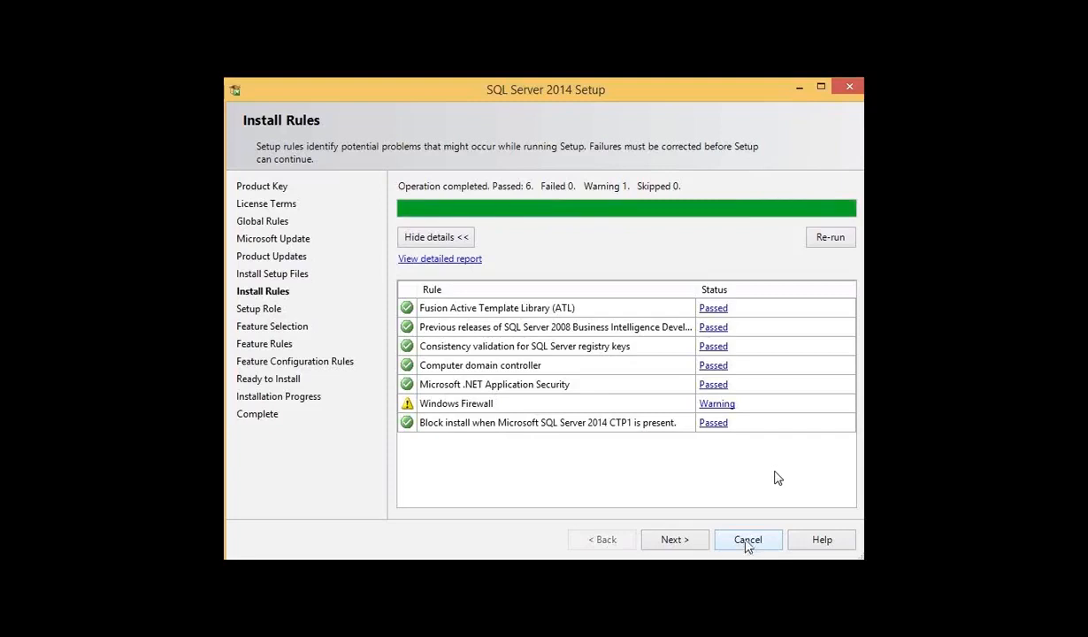
Step: Continue past the Install Rules with the SQL Server Feature Installation role, select all features, and proceed from Feature Selection
left_click(693, 545)
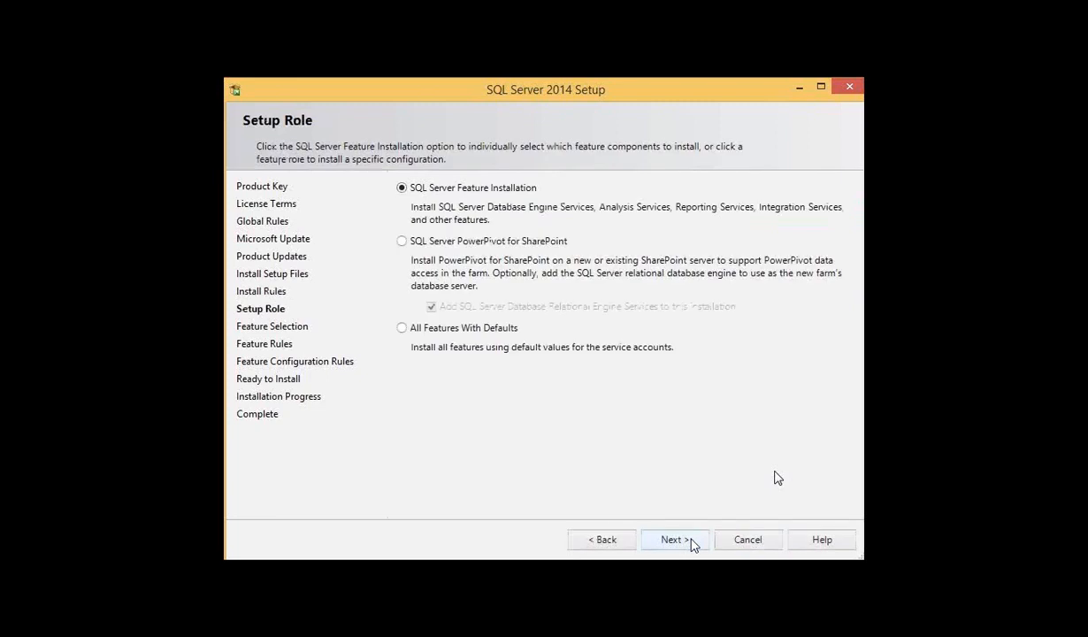
left_click(693, 545)
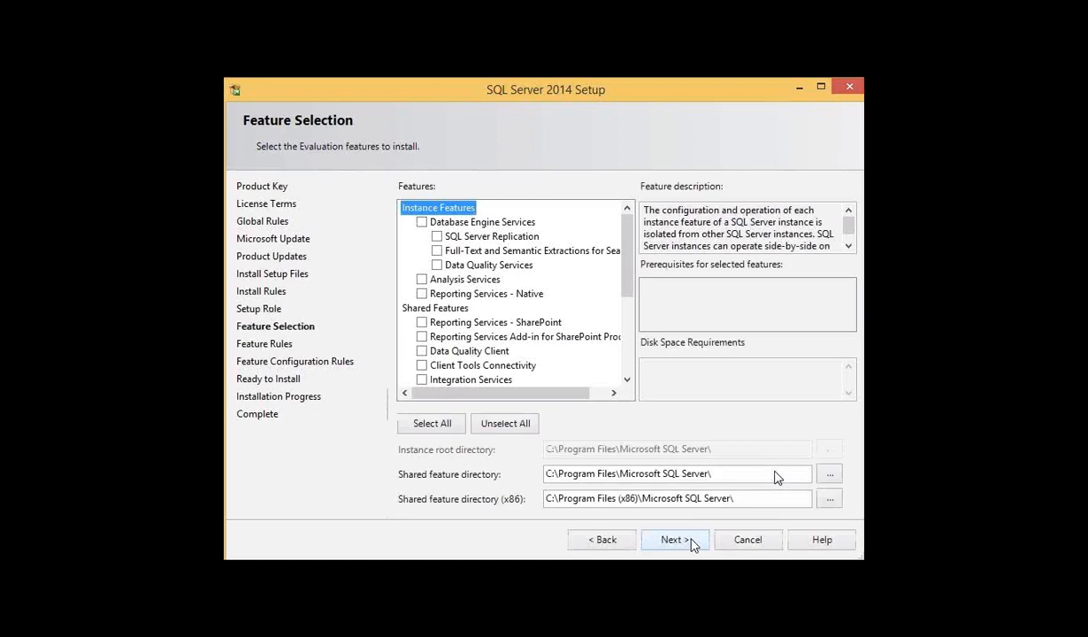
left_click(432, 424)
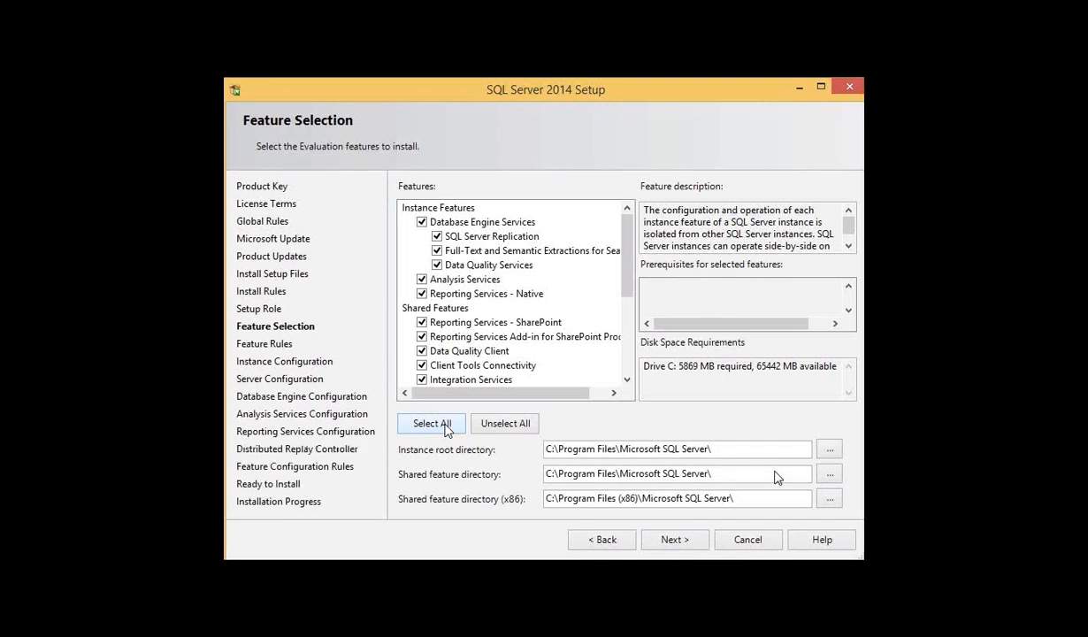
left_click(662, 544)
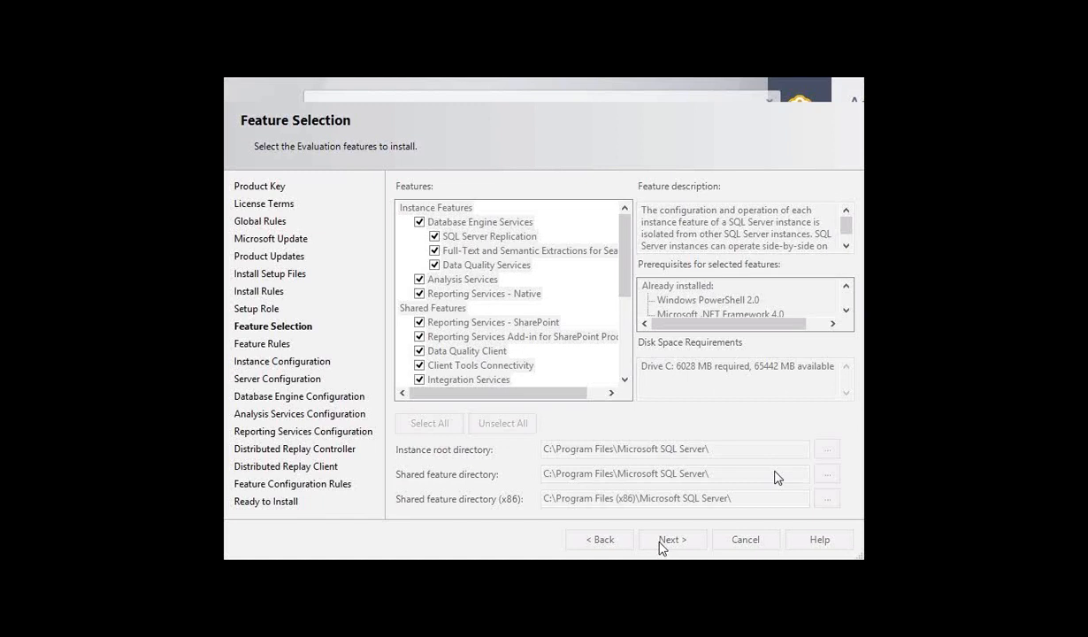
left_click(660, 542)
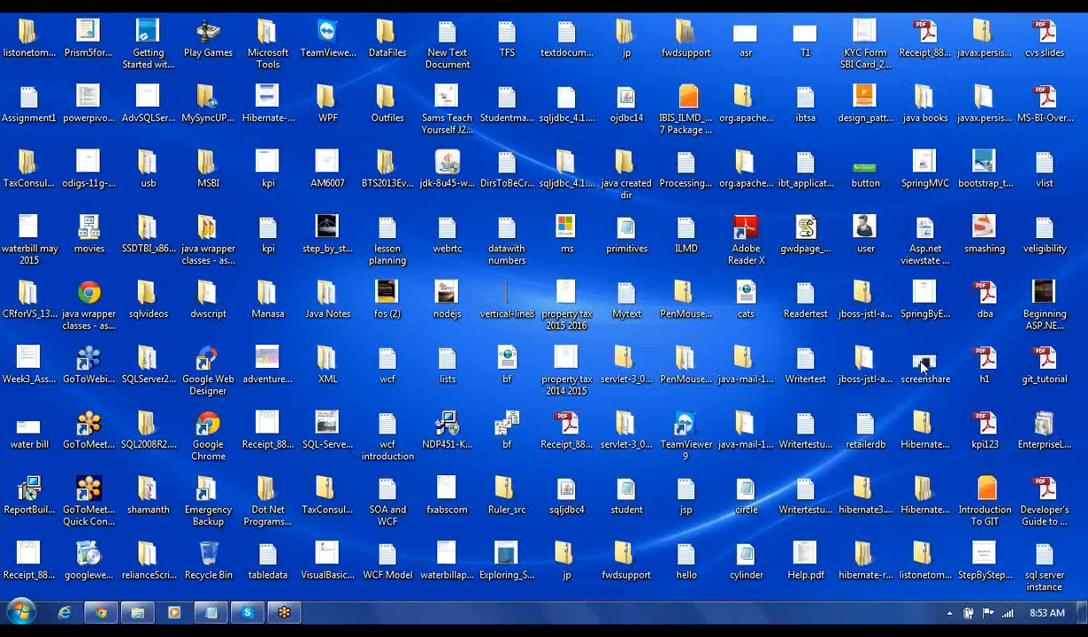
Step: Restore the Sql Server Configuration Manager window to a smaller size and move it aside to uncover SQL Server Management Studio
left_click(591, 372)
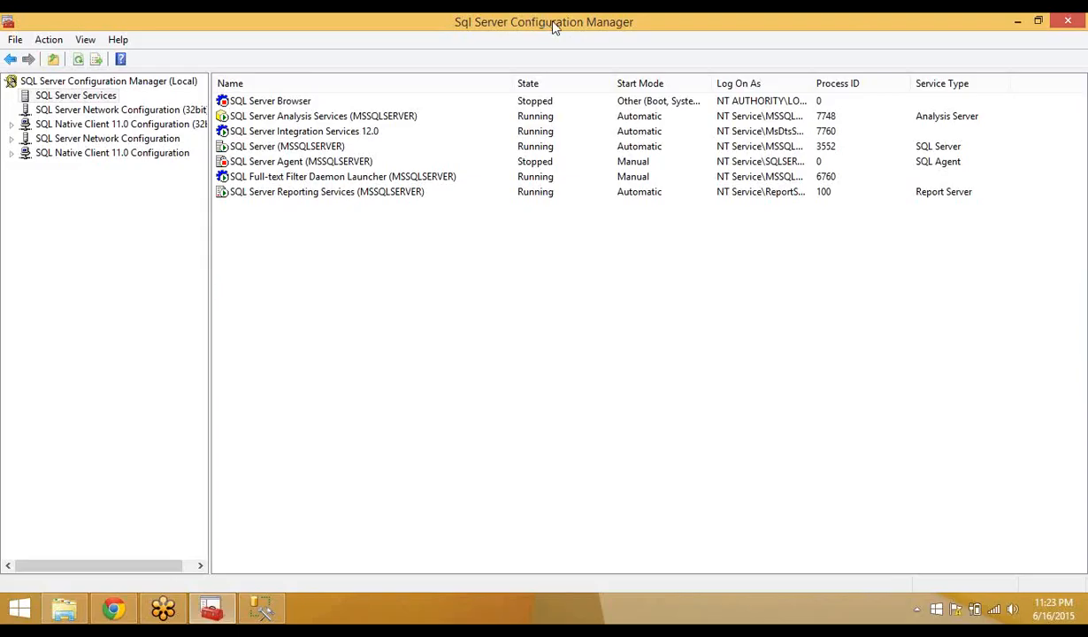
double_click(553, 24)
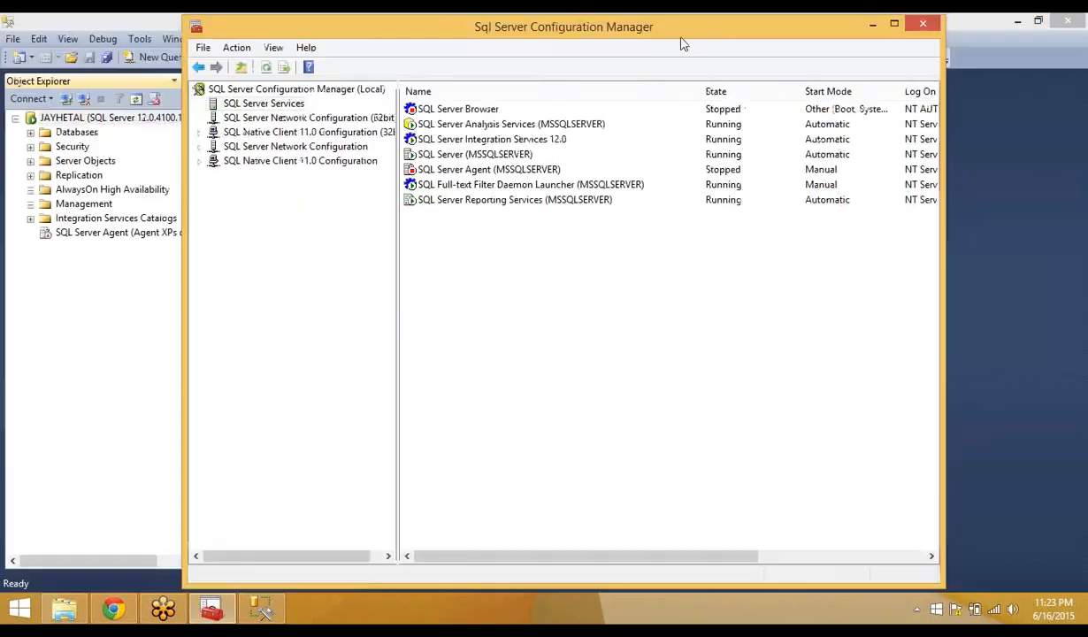
left_click_drag(566, 28, 1087, 89)
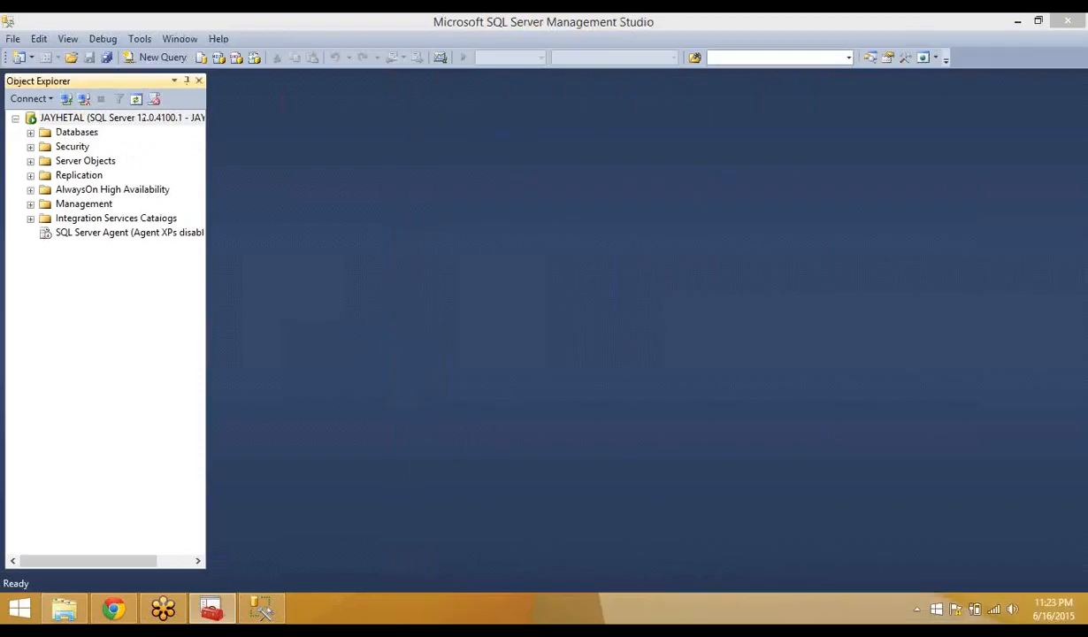